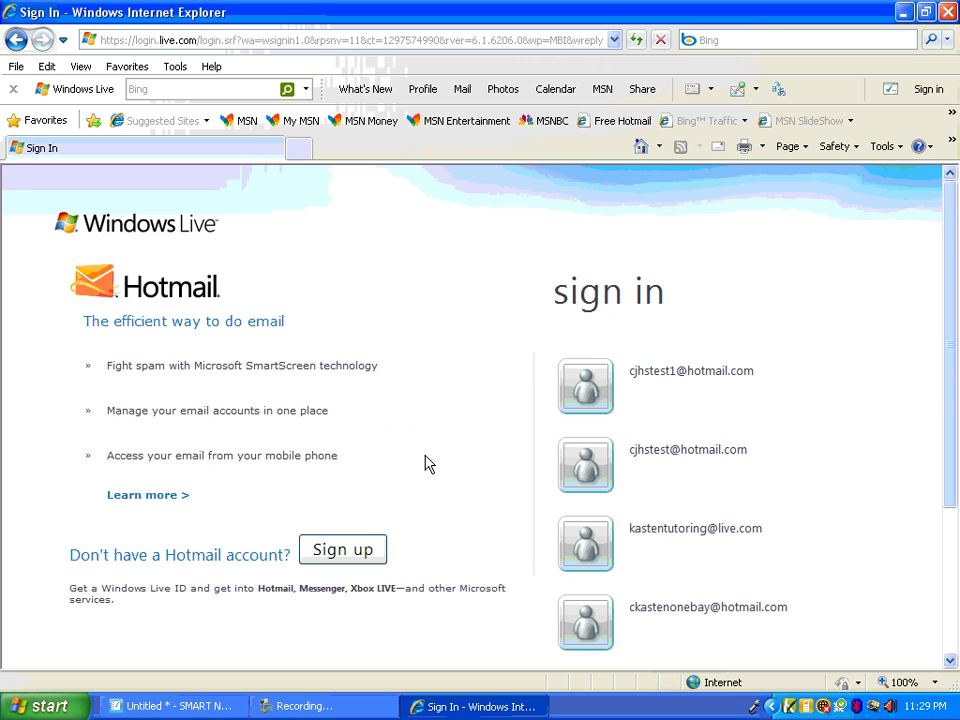
Start creating a new Windows Live Hotmail account
mouse_move(659, 389)
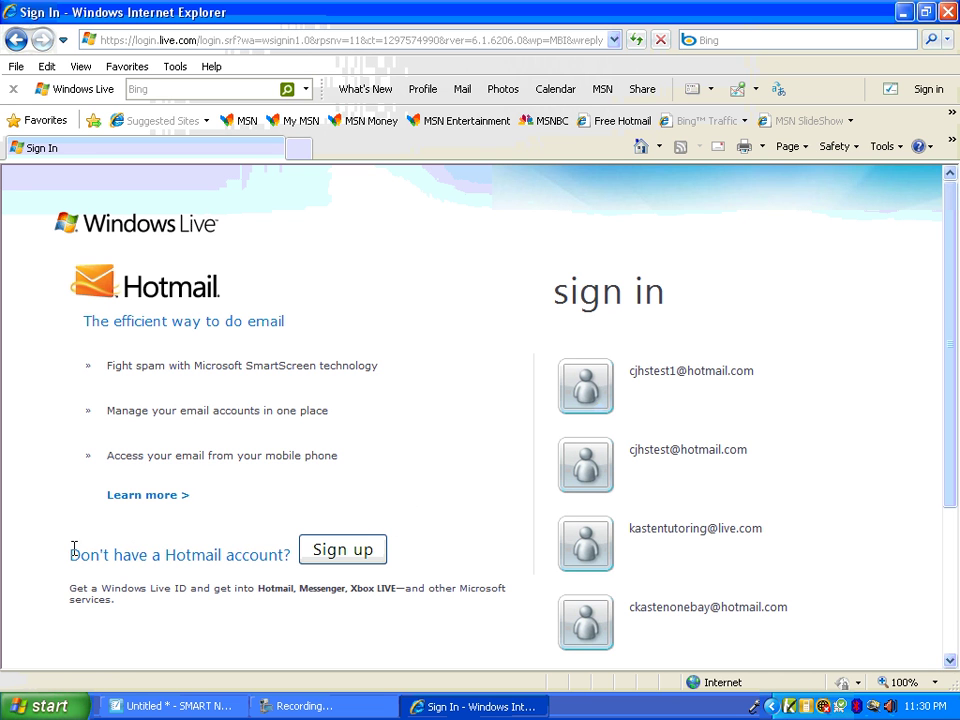
drag(71, 547, 306, 542)
click(165, 542)
click(370, 550)
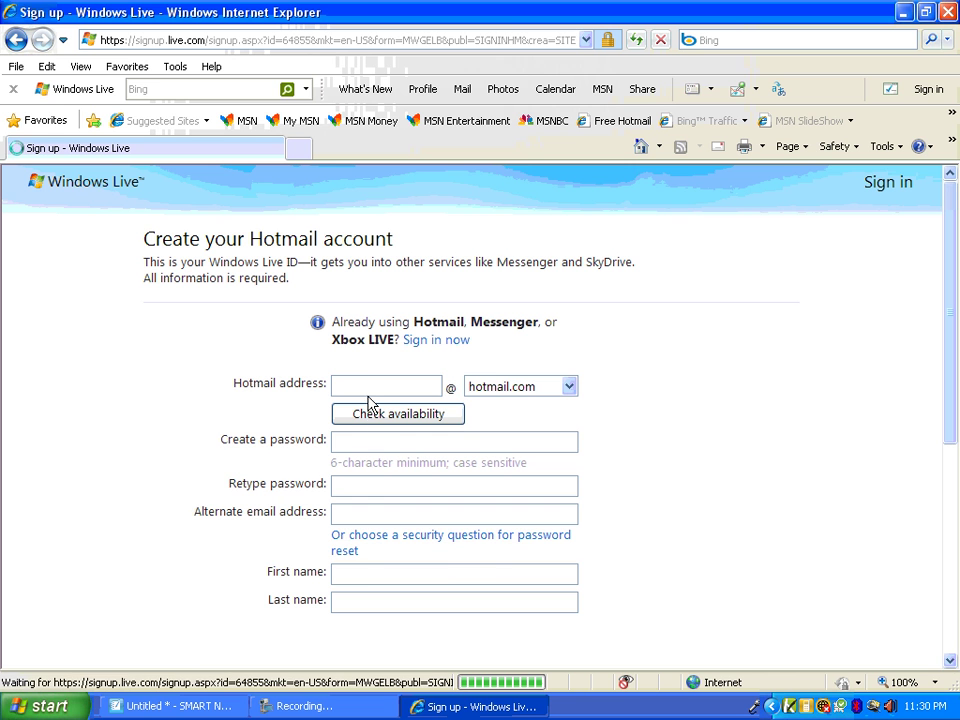
Enter the desired Hotmail address, keep the hotmail.com domain, and confirm it is available
click(363, 377)
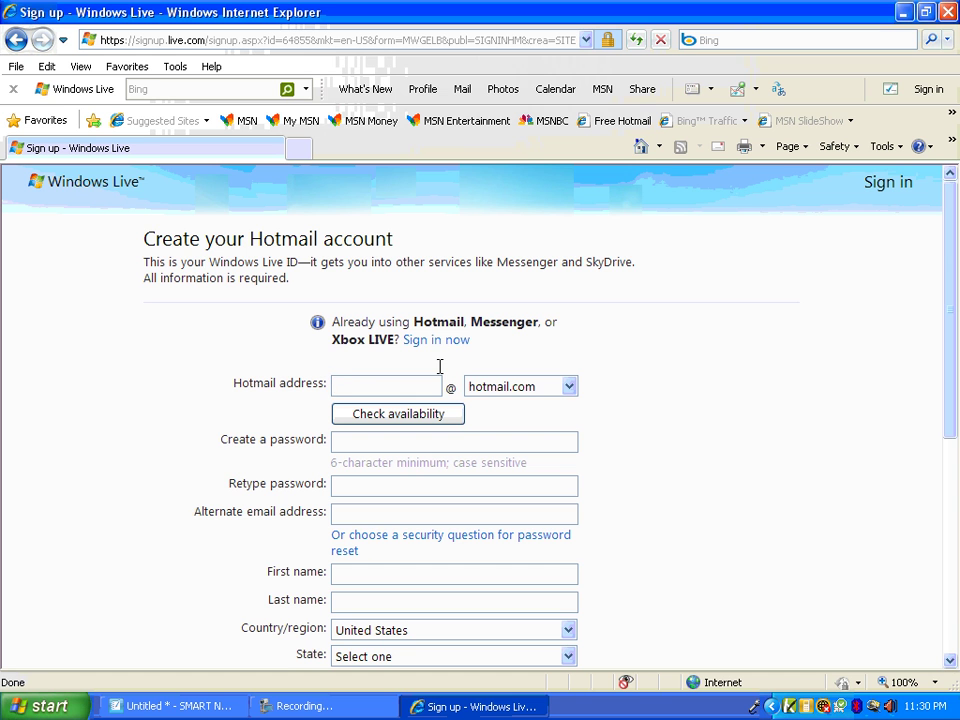
click(577, 398)
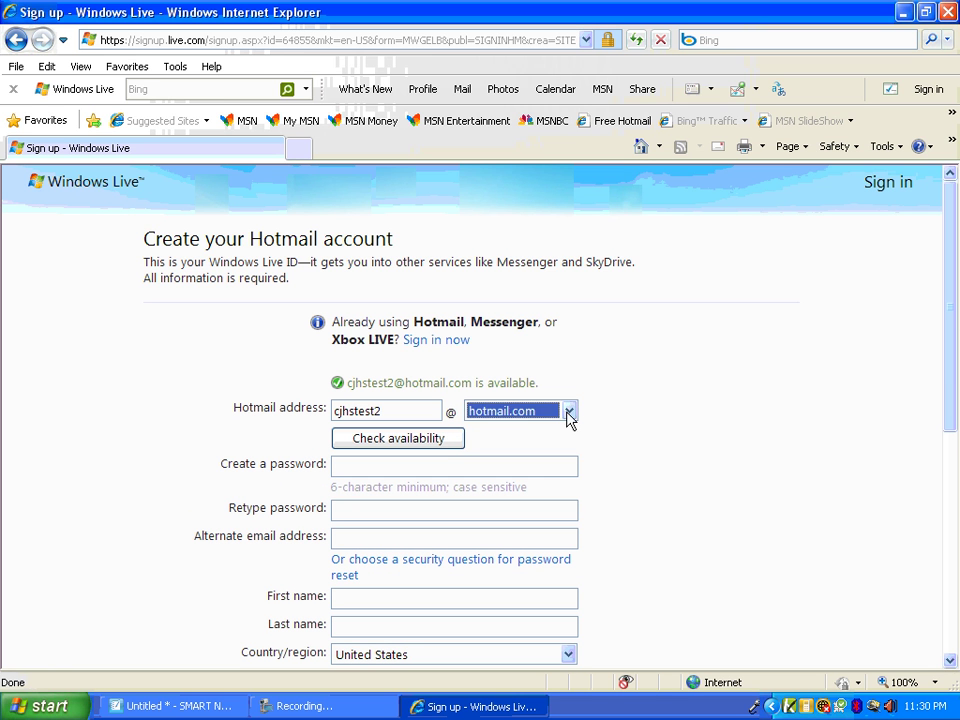
click(569, 413)
click(574, 430)
Enter the new account password and retype it in the confirmation field
click(418, 463)
text(•)
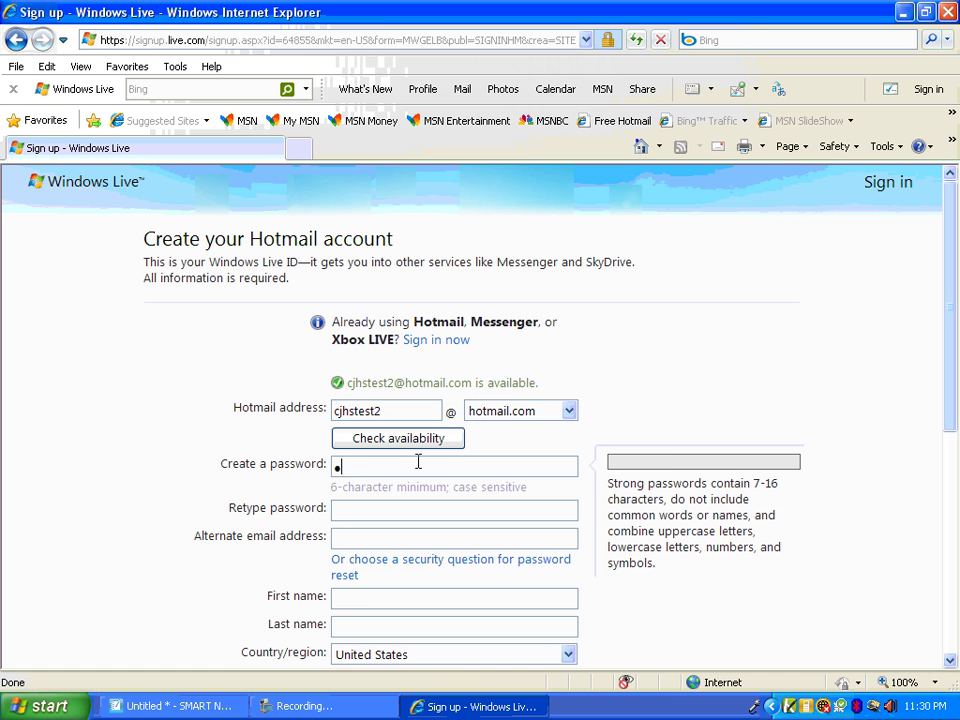
text(•••••••)
key(Tab)
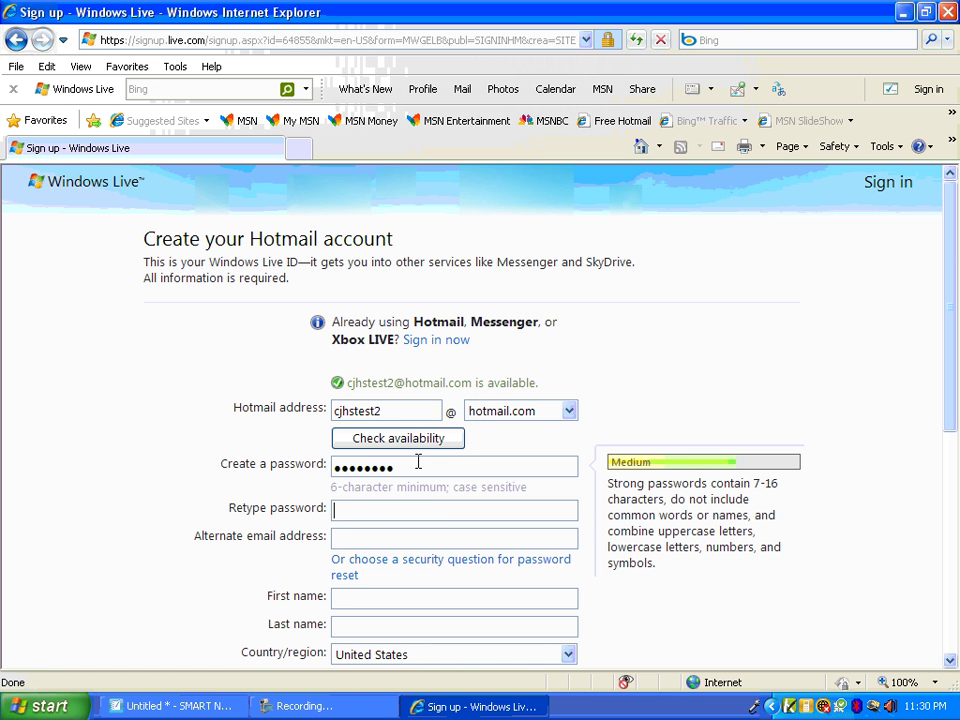
text(••••••••)
key(Tab)
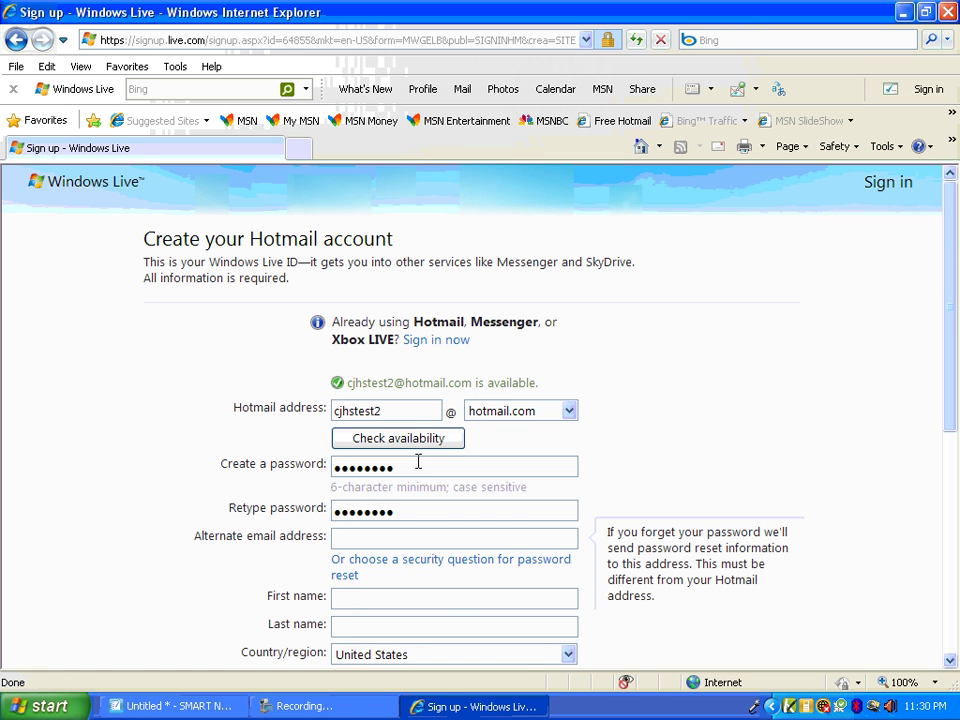
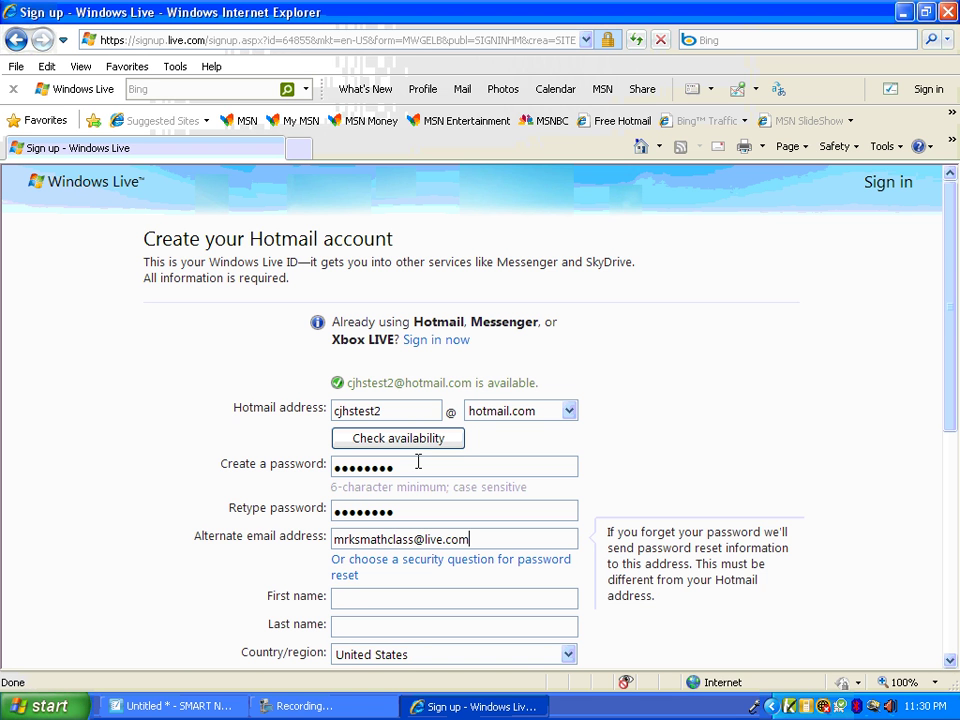
Fill in the alternate e-mail address and the account holder's first name
key(Tab)
key(Tab)
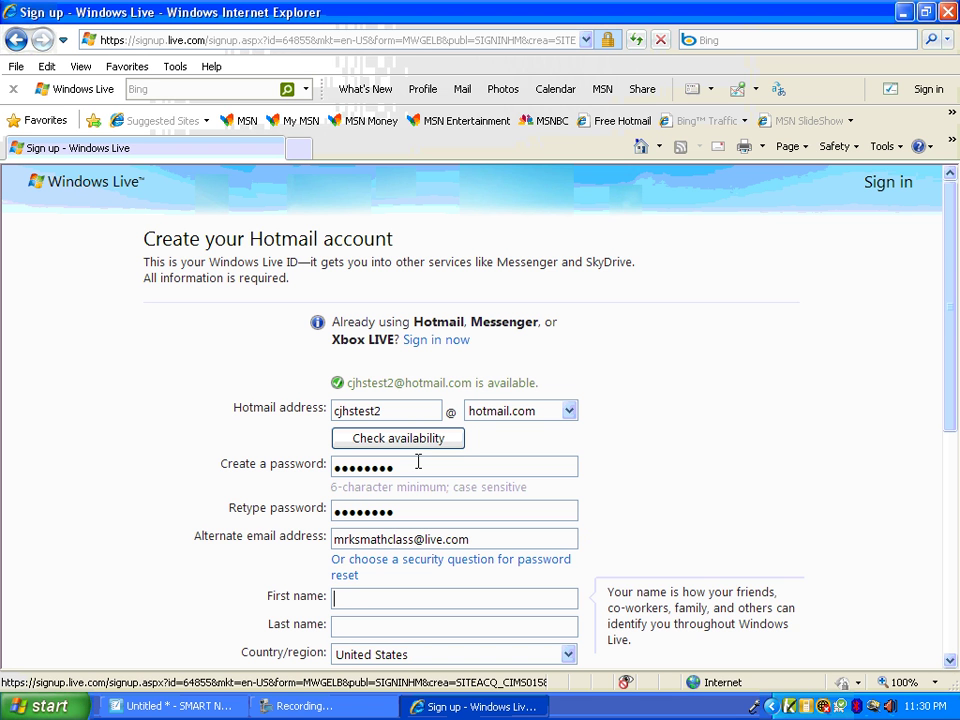
key(Tab)
Enter the last name, choose Missouri as state, select Male, and type the birth year
scroll(416, 463, down, 3)
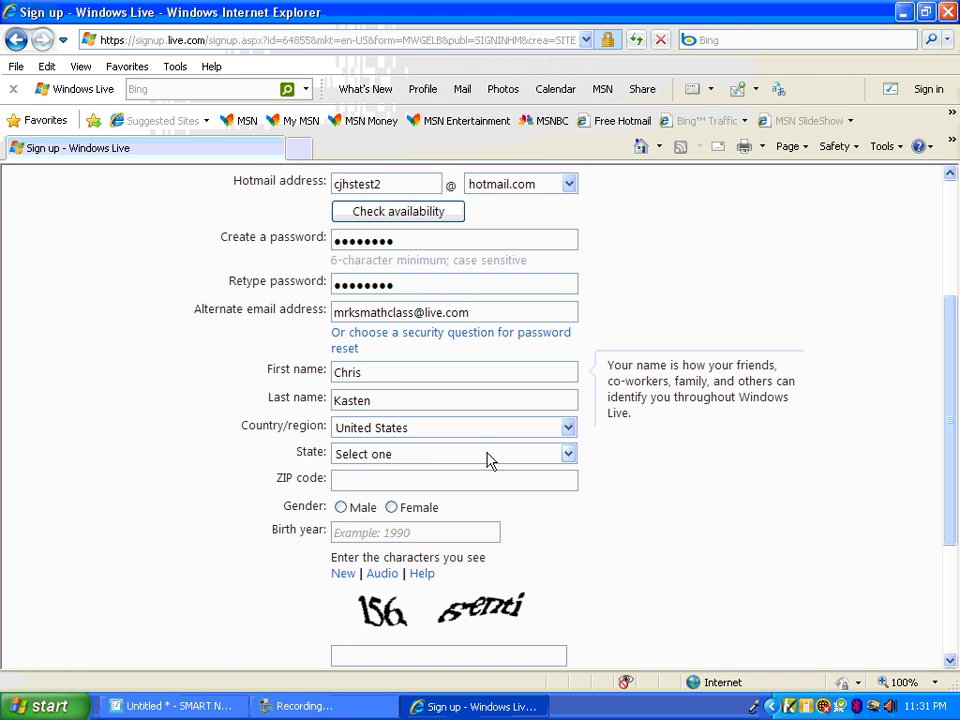
click(506, 460)
click(491, 468)
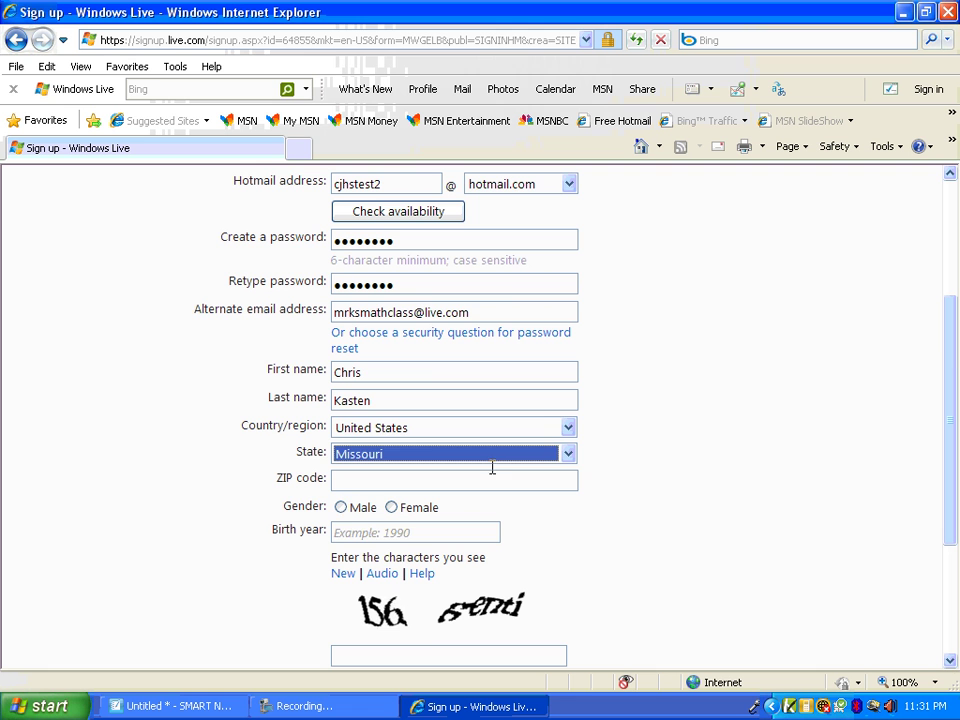
click(341, 508)
key(Tab)
text(19)
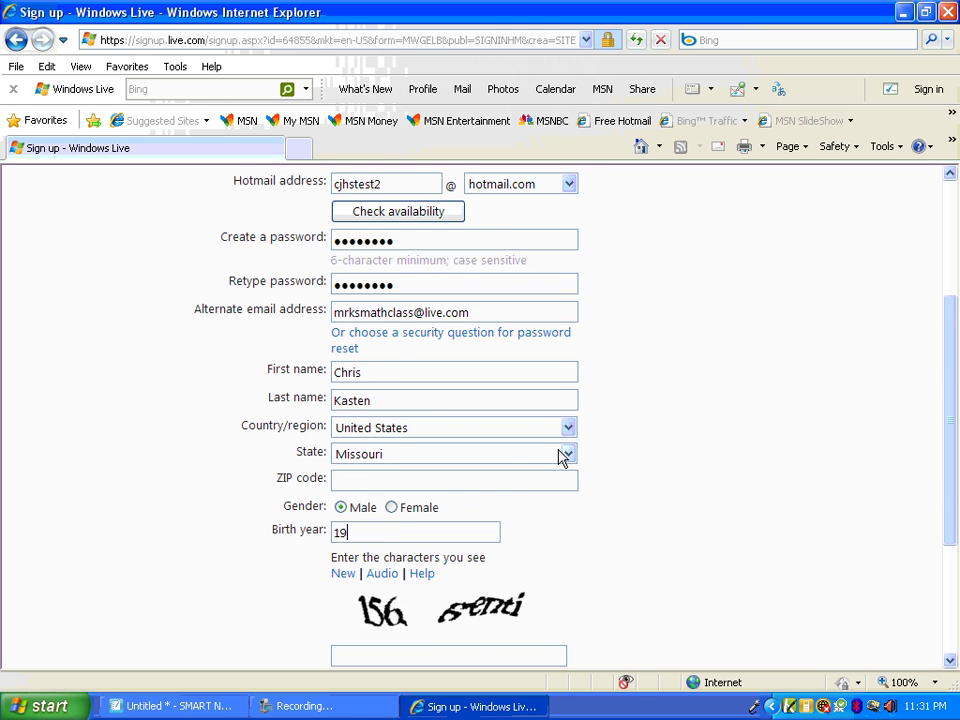
text(77)
Type the verification characters, add the missing ZIP code, and submit the form
scroll(555, 454, down, 2)
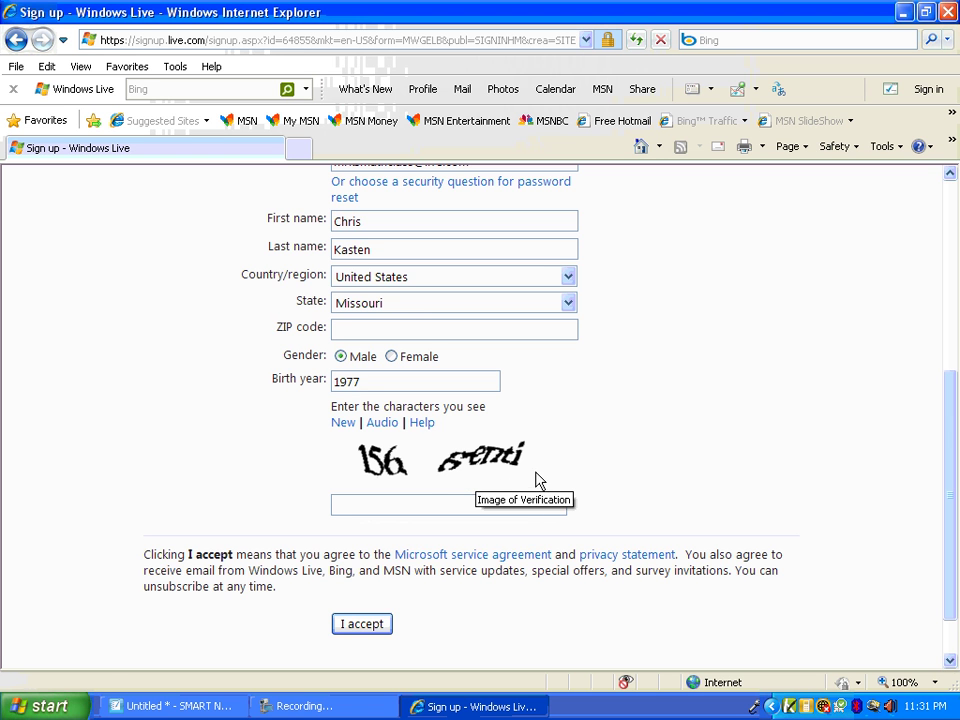
click(429, 501)
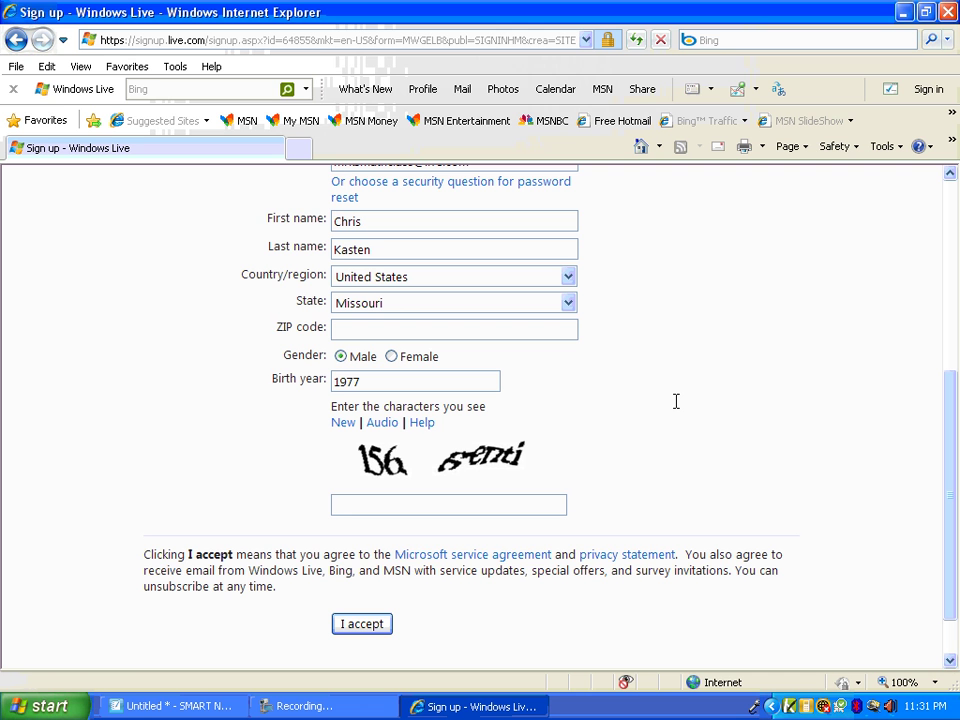
text(156 genti)
click(380, 626)
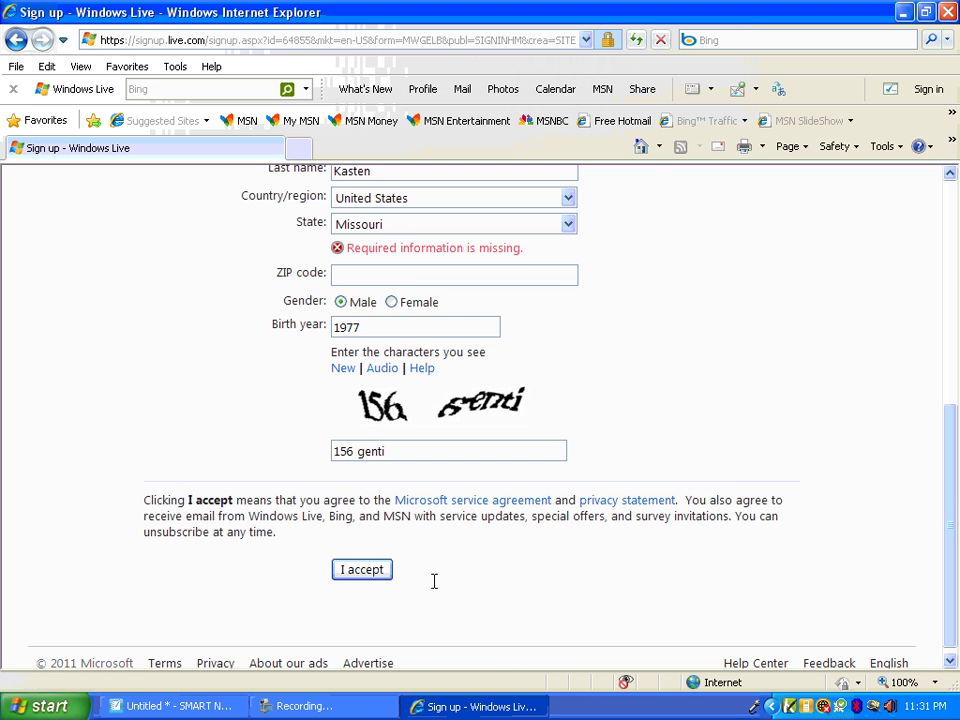
click(345, 273)
text(63701)
click(364, 578)
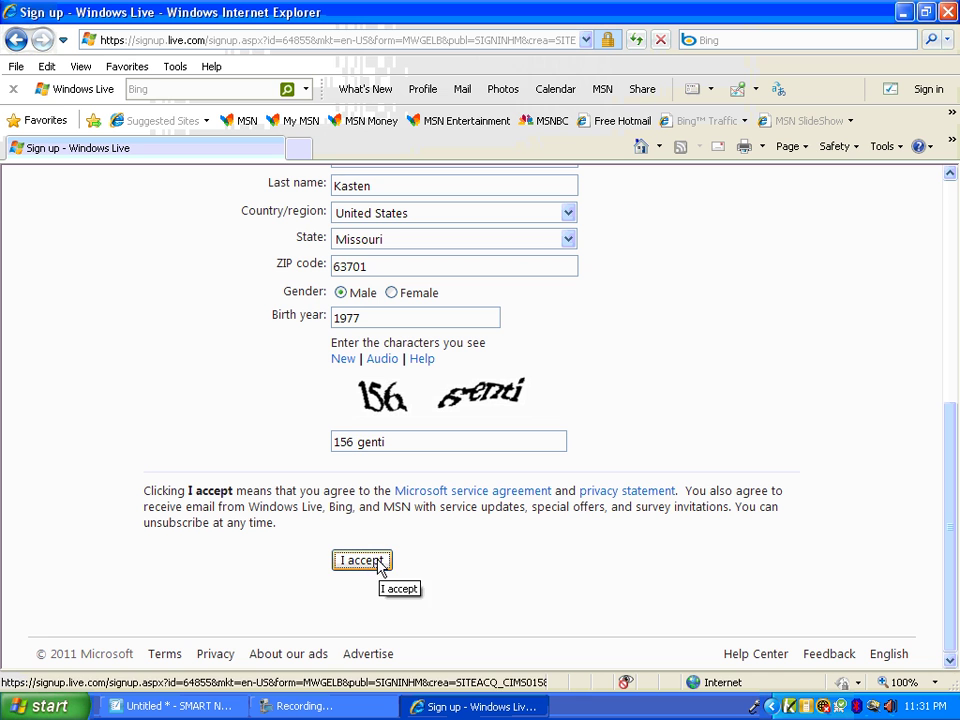
Accept to create the Hotmail account, then go to its inbox with the welcome message
click(368, 563)
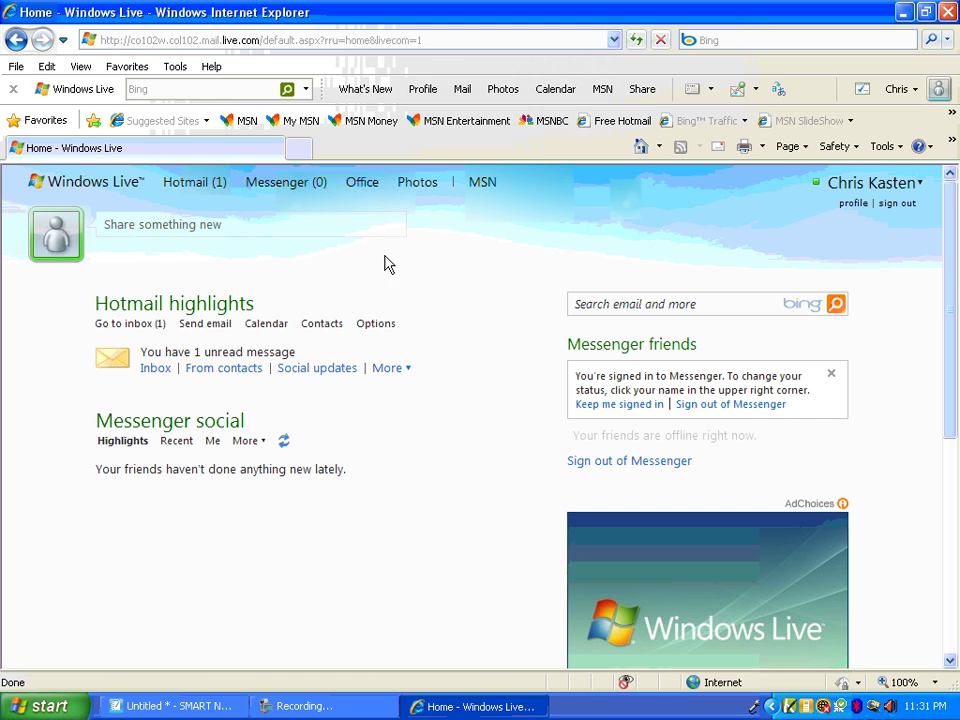
click(145, 326)
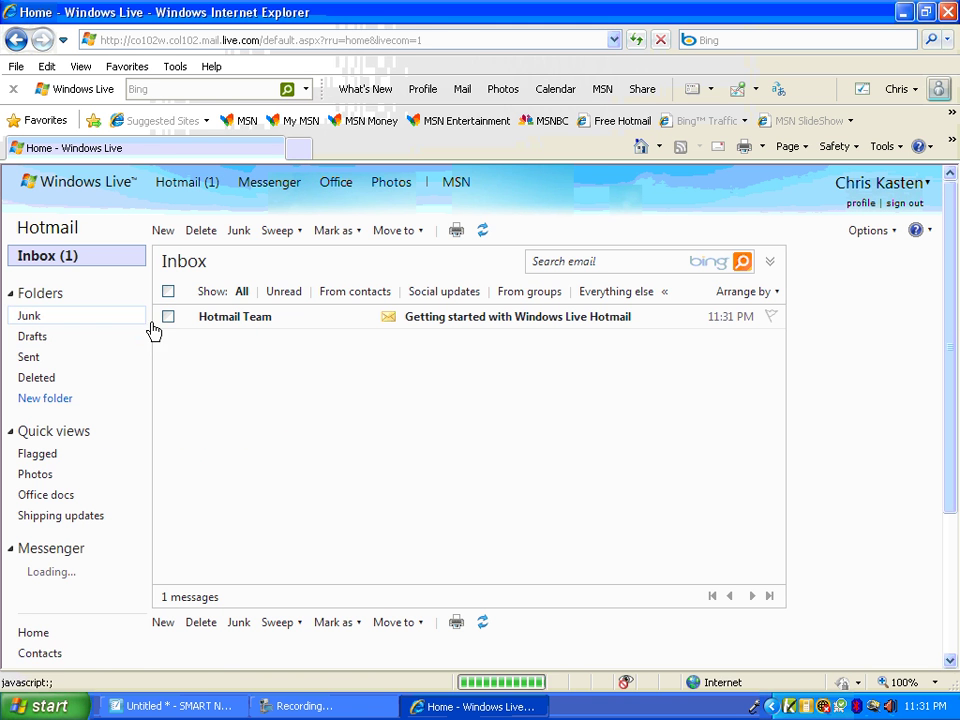
Navigate the browser to smallbusiness.officelive.com
click(204, 39)
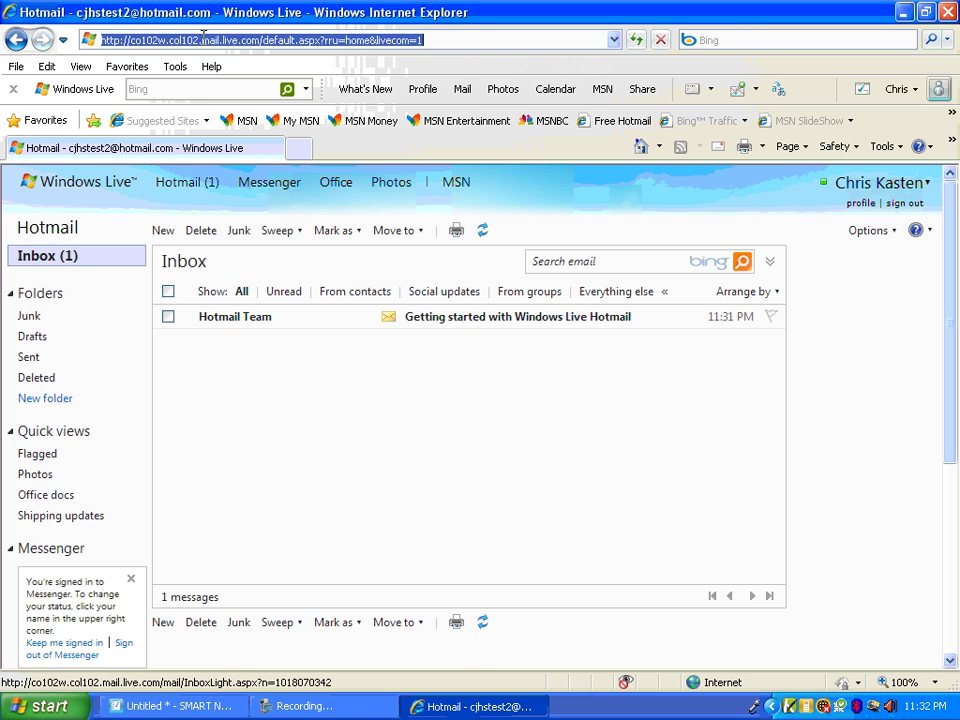
text(sma)
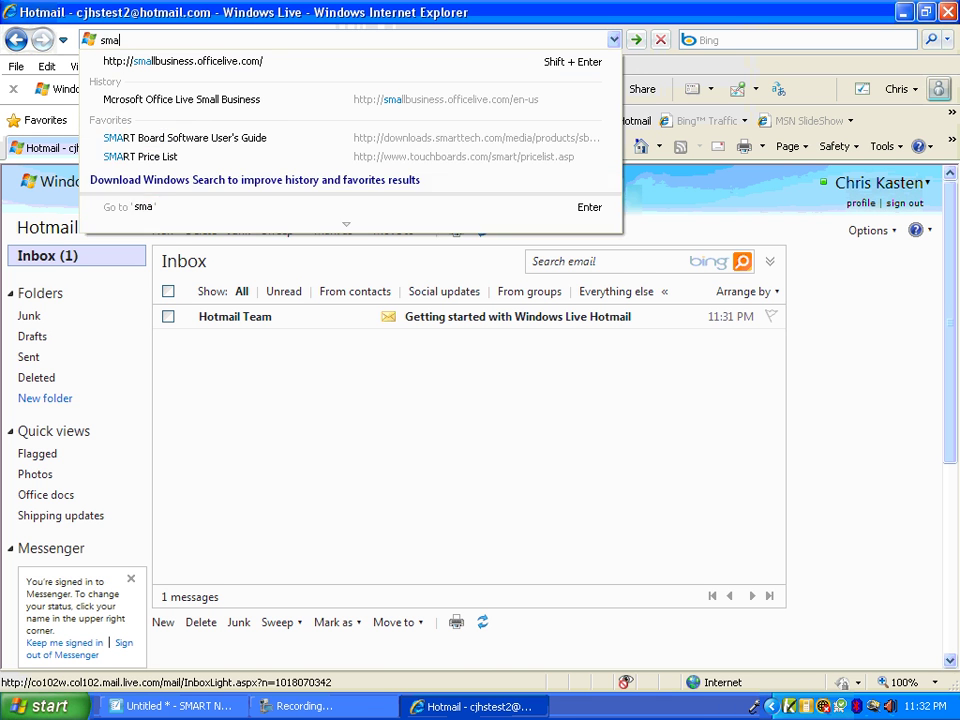
text(llbusines)
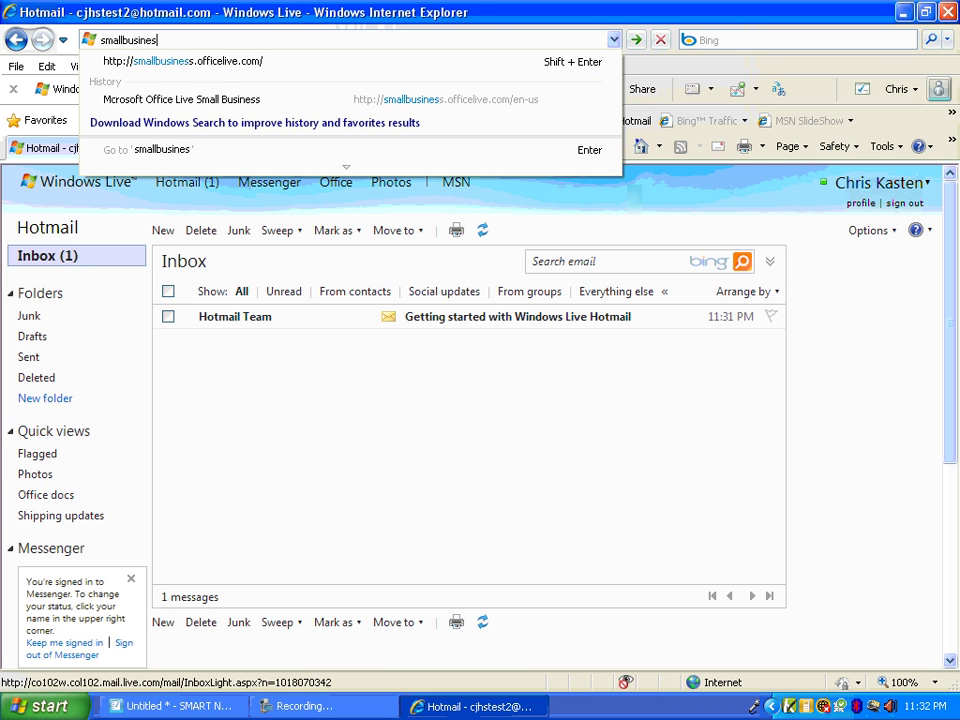
text(s.officelive.)
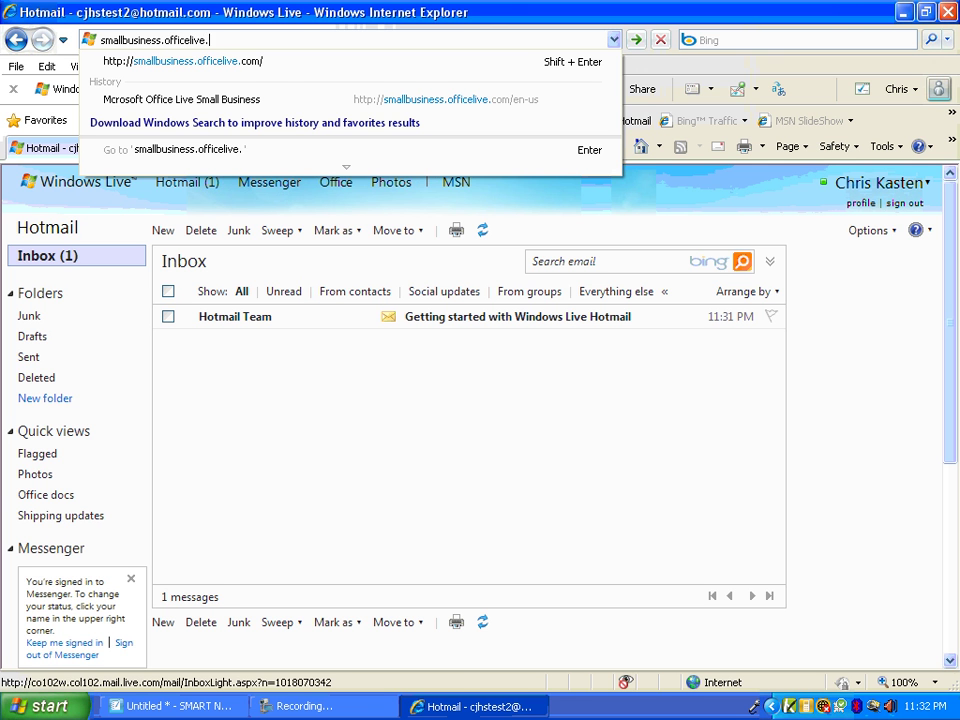
text(com)
key(Return)
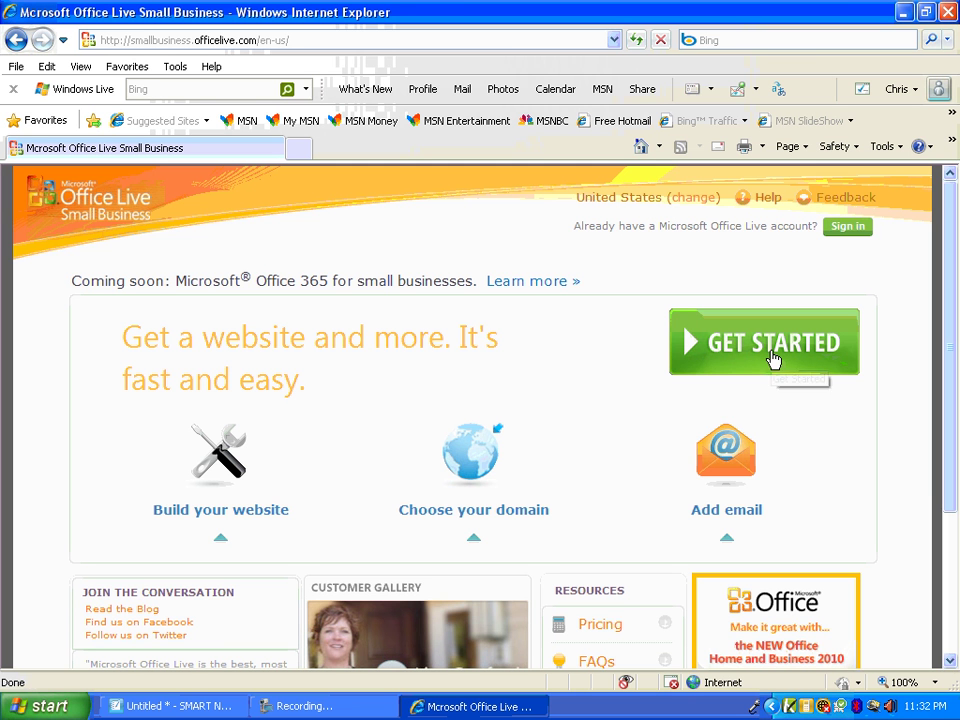
Begin website sign-up using the new Hotmail account's e-mail address
click(772, 358)
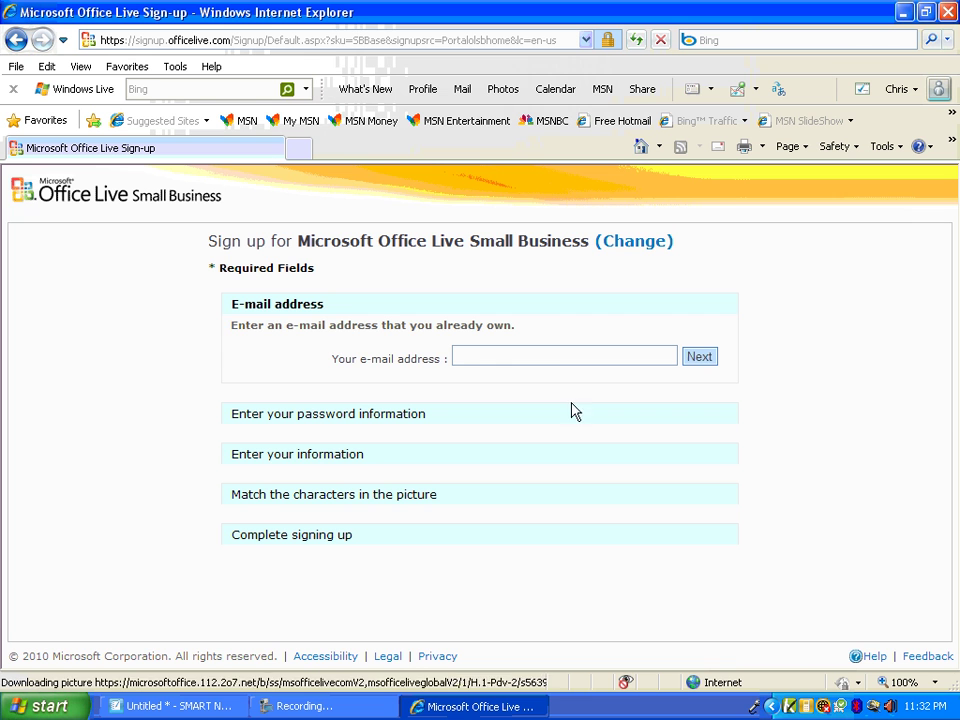
click(488, 356)
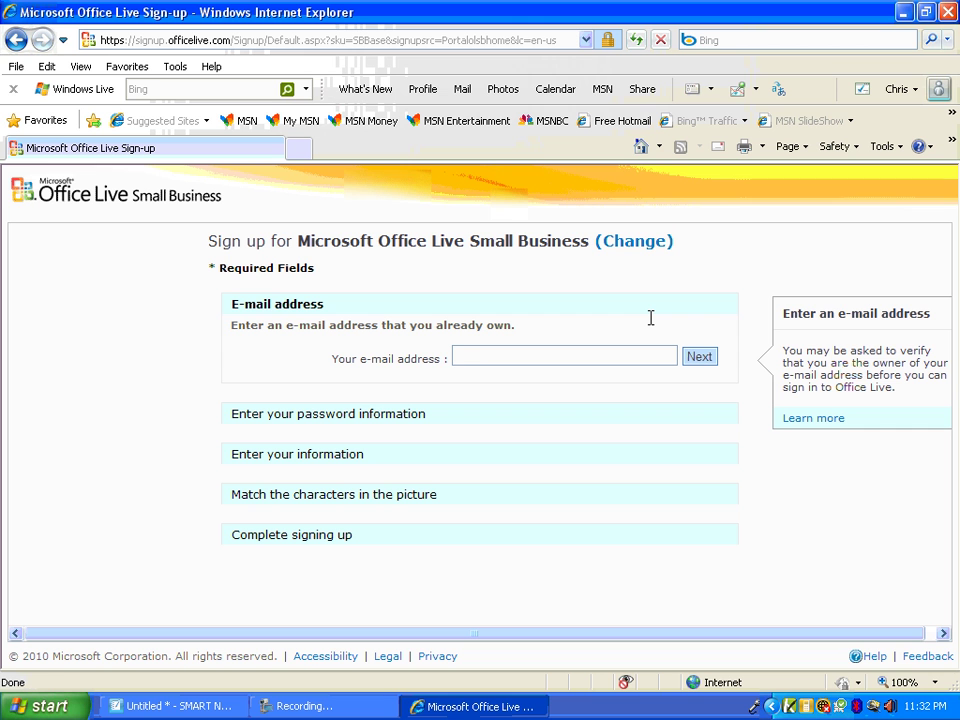
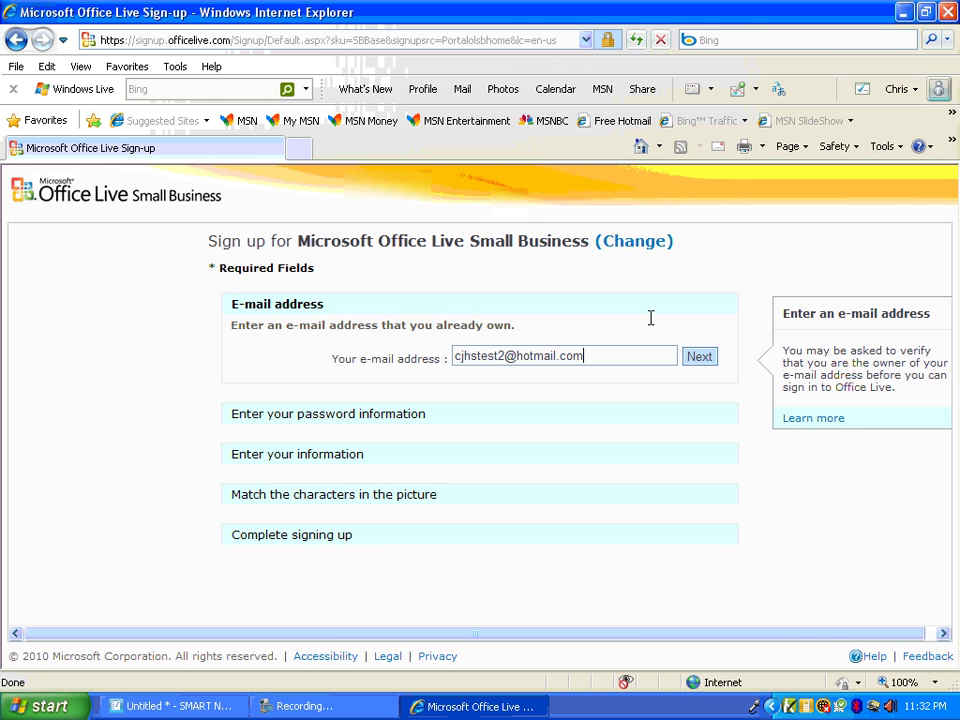
click(698, 358)
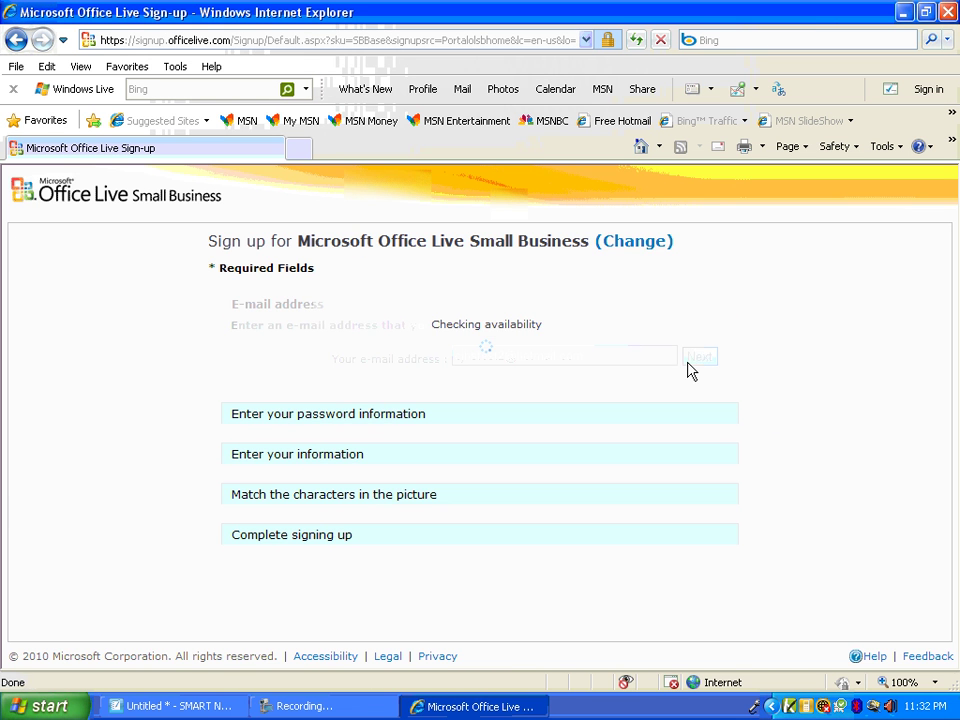
click(698, 358)
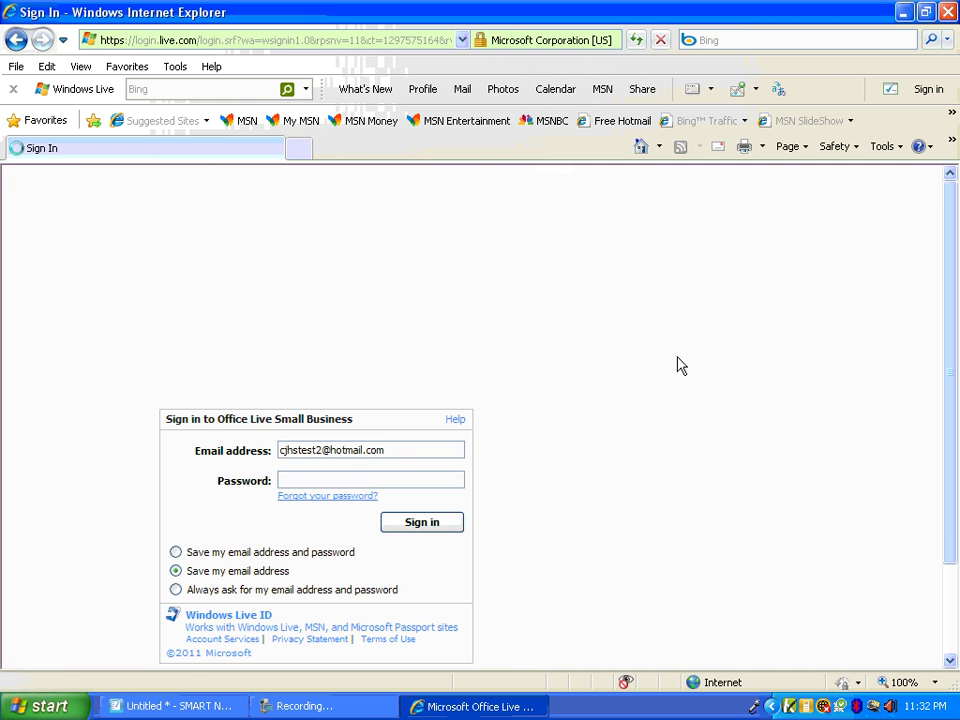
Sign in with the Windows Live account password
click(321, 480)
text(••••)
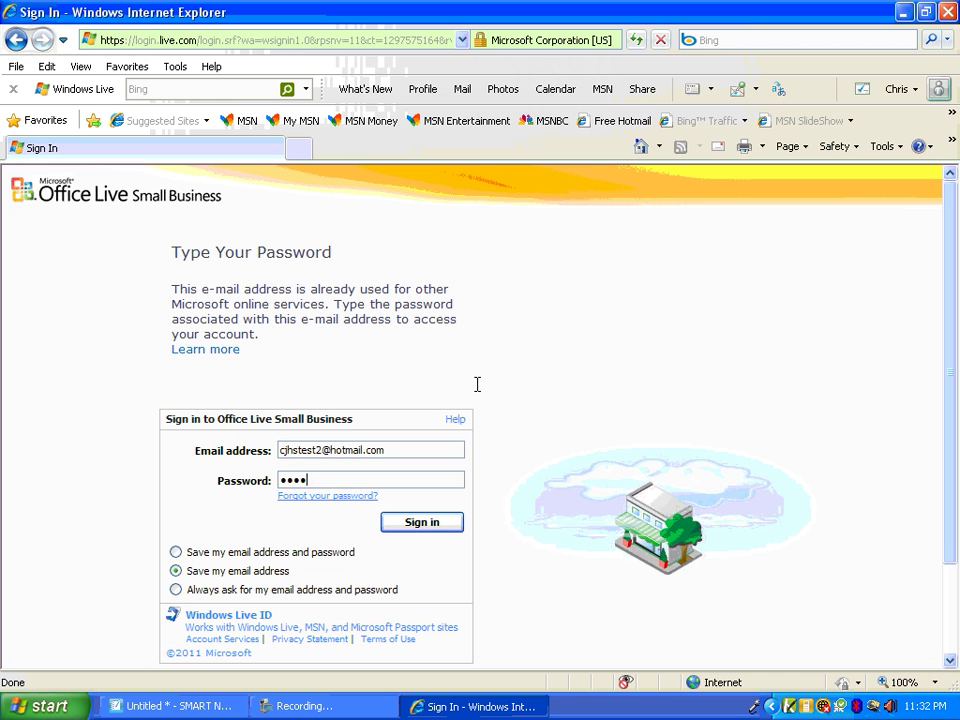
text(••••)
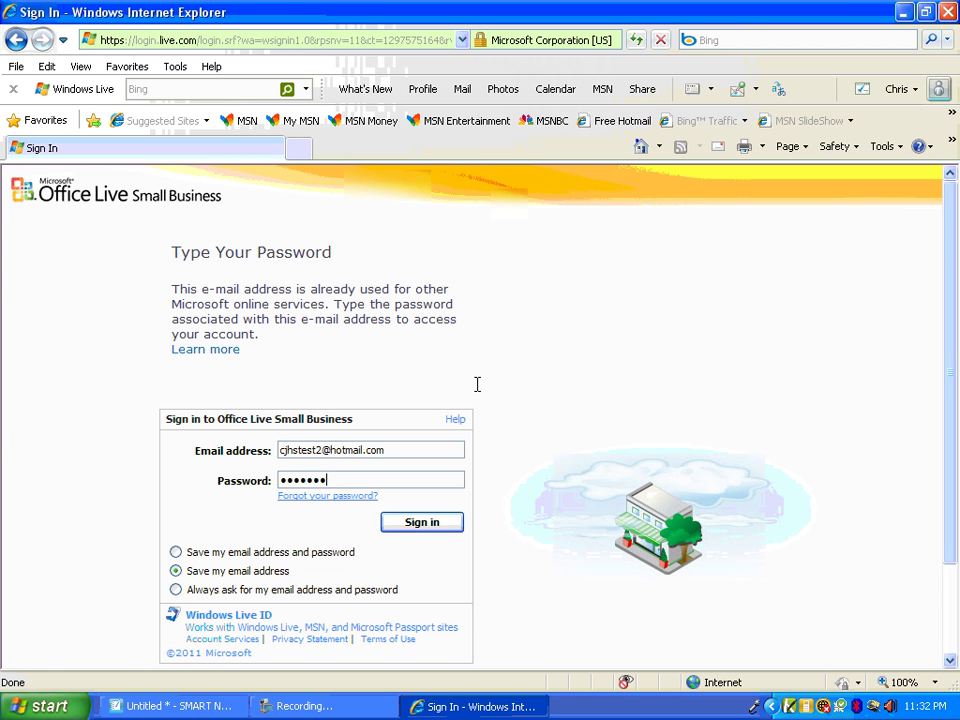
key(BackSpace)
key(BackSpace)
key(BackSpace)
key(BackSpace)
key(BackSpace)
key(BackSpace)
key(BackSpace)
click(426, 521)
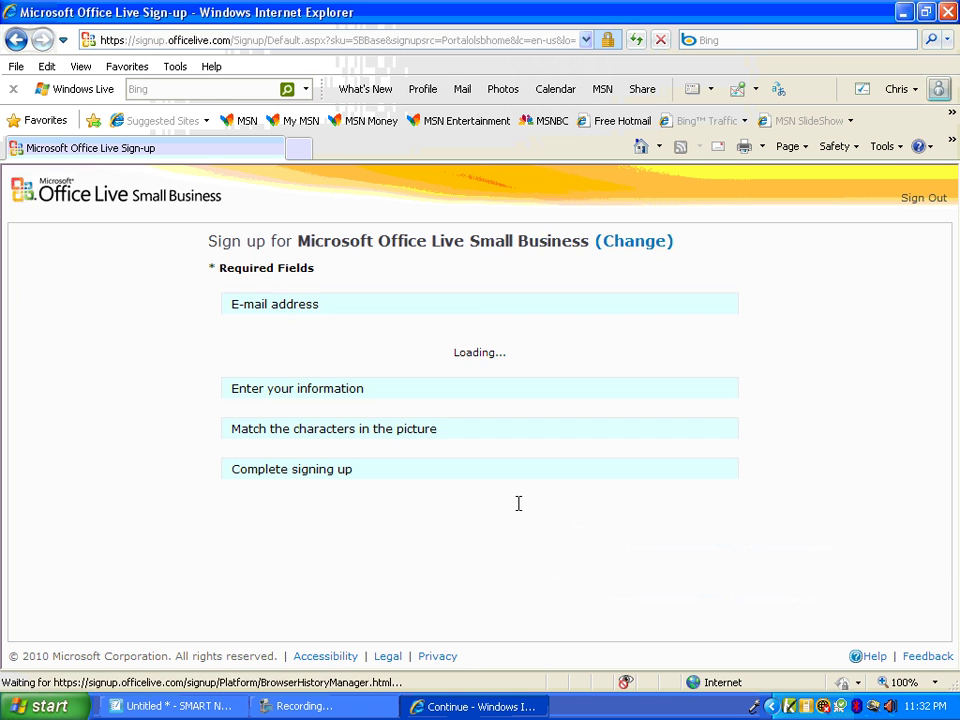
Enter organization CJHS, type Primary & Secondary Education/ K-12, with 0 employees
click(501, 489)
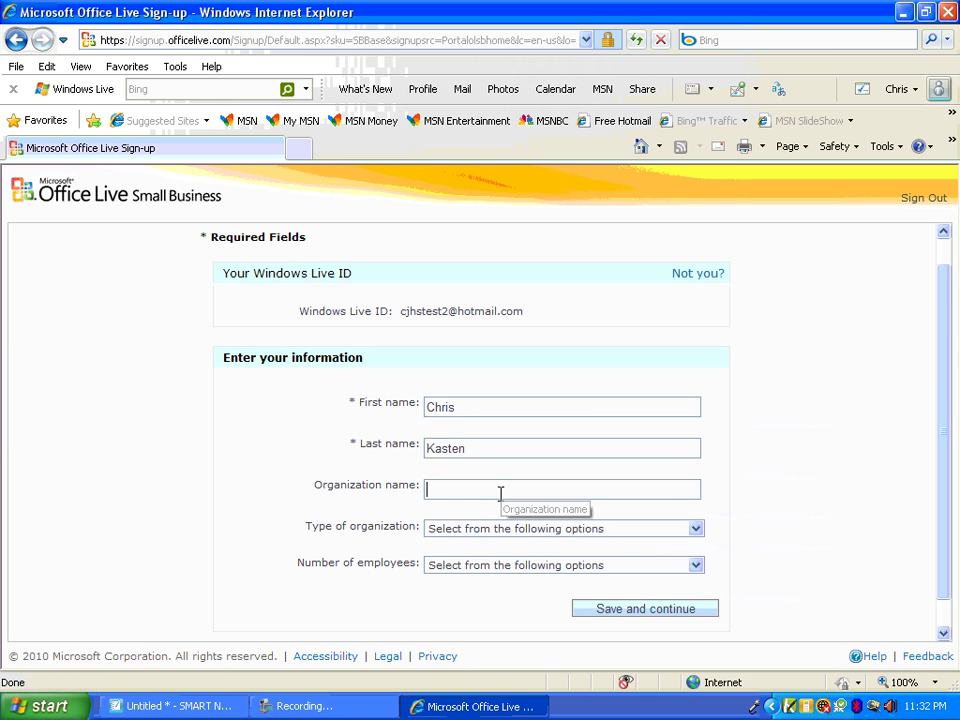
text(CJHS)
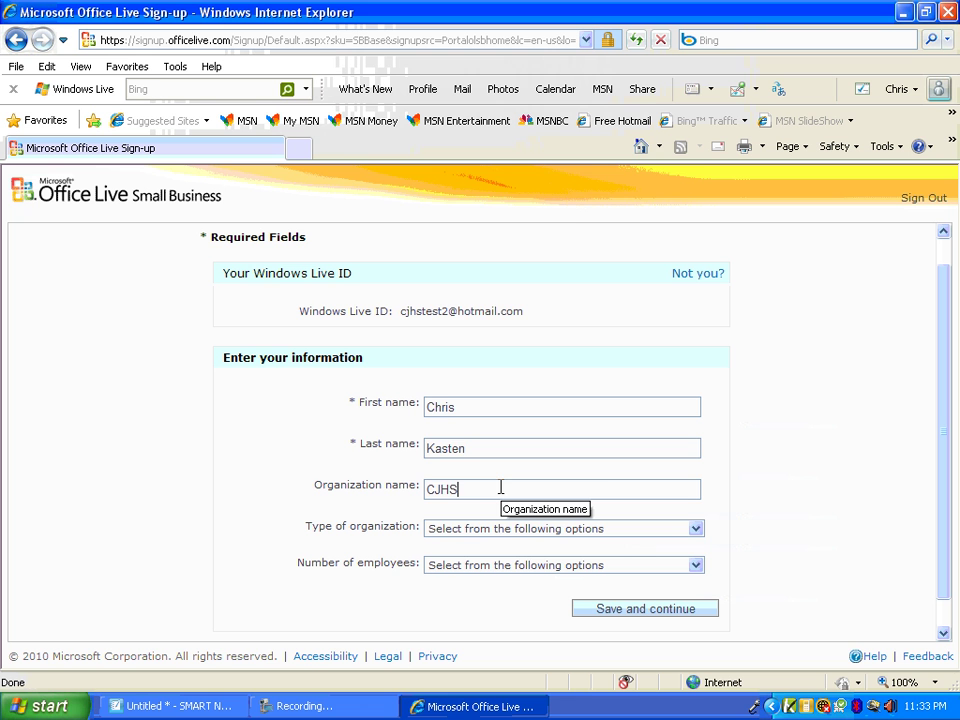
click(696, 529)
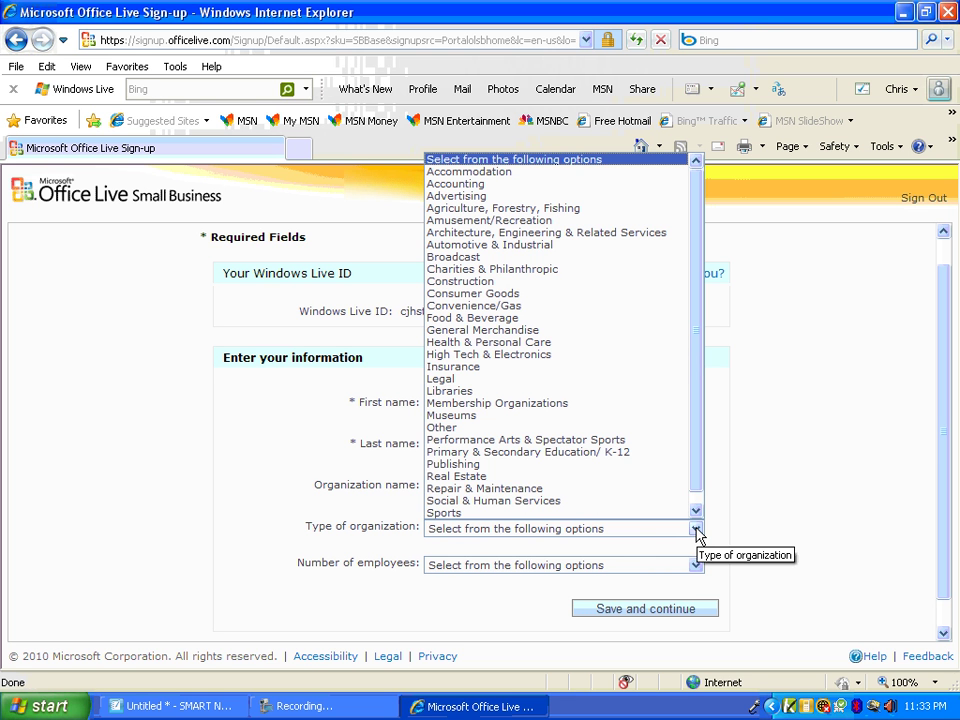
click(662, 456)
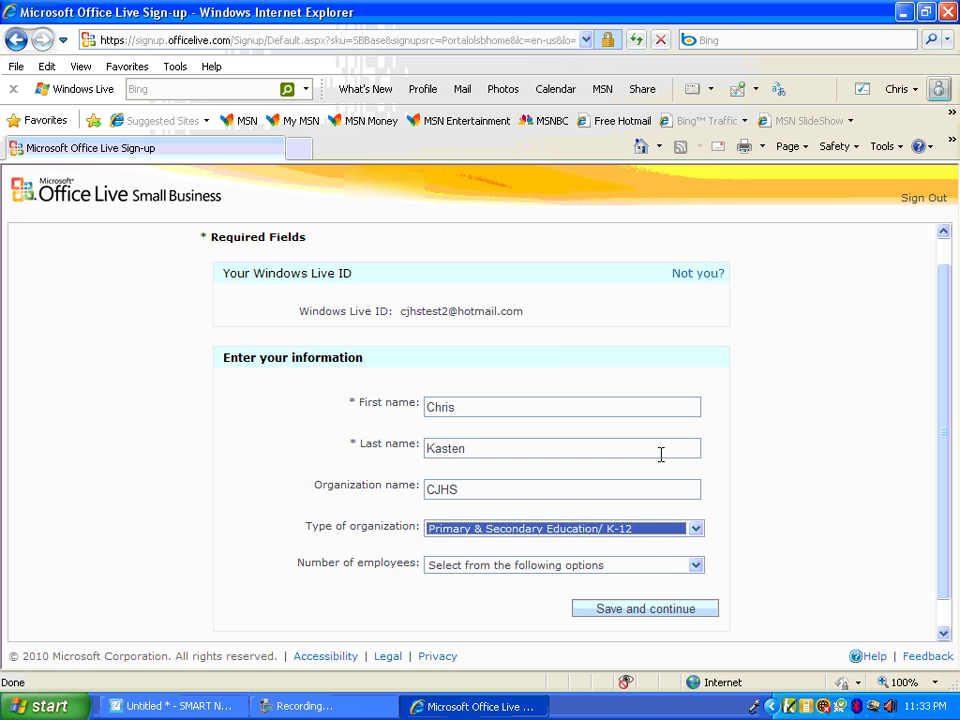
click(697, 566)
click(617, 389)
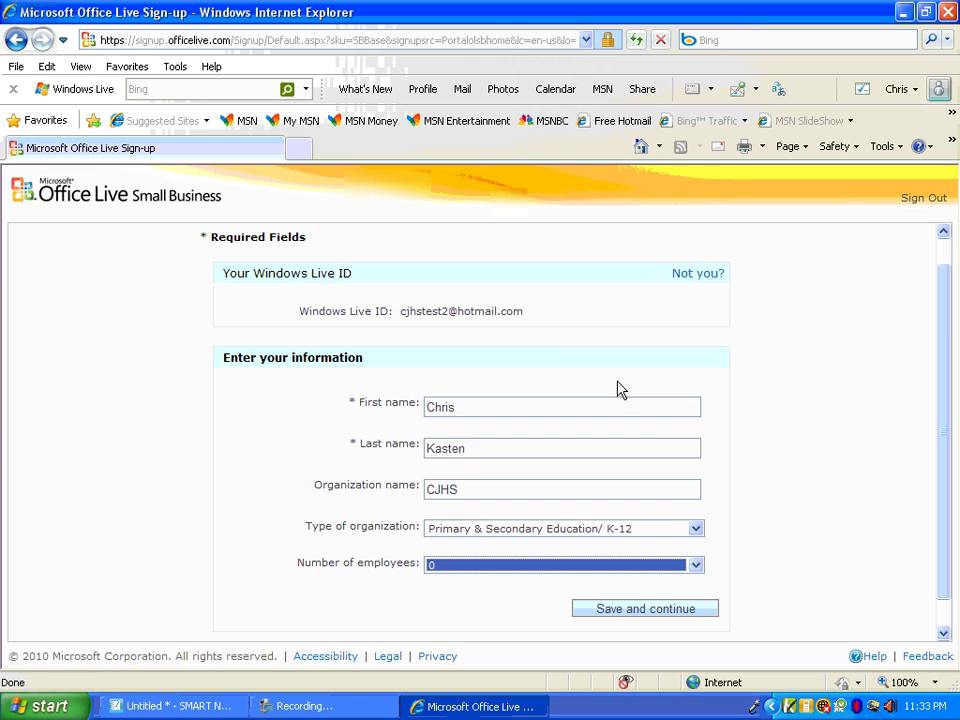
Save the organization information and accept the service agreement
click(657, 609)
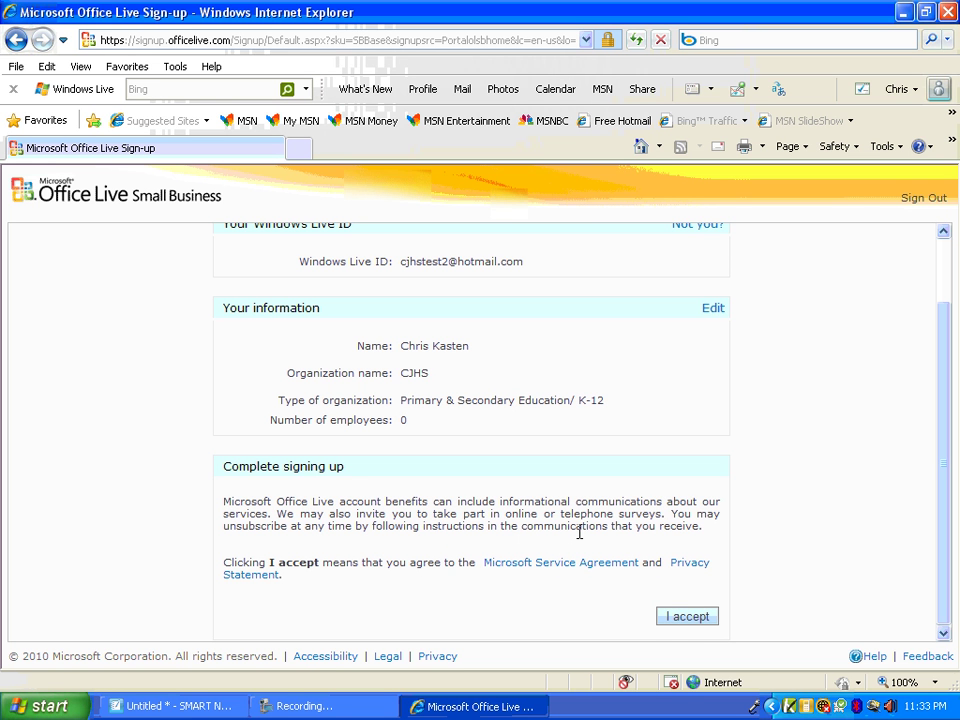
click(687, 618)
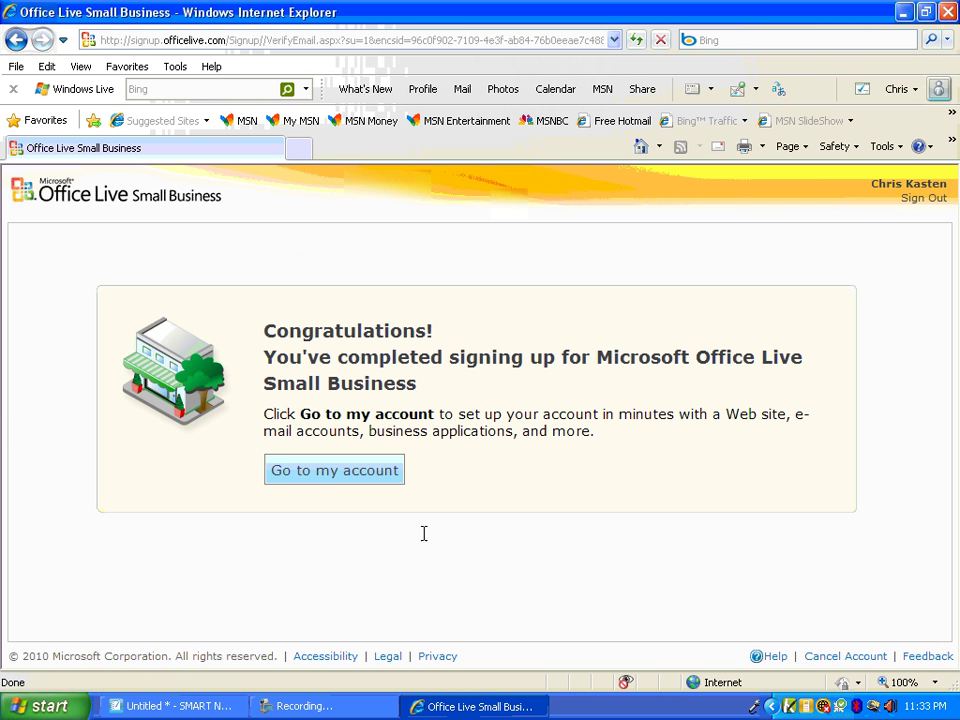
Go to the account home page and look over the Design your site page
click(330, 468)
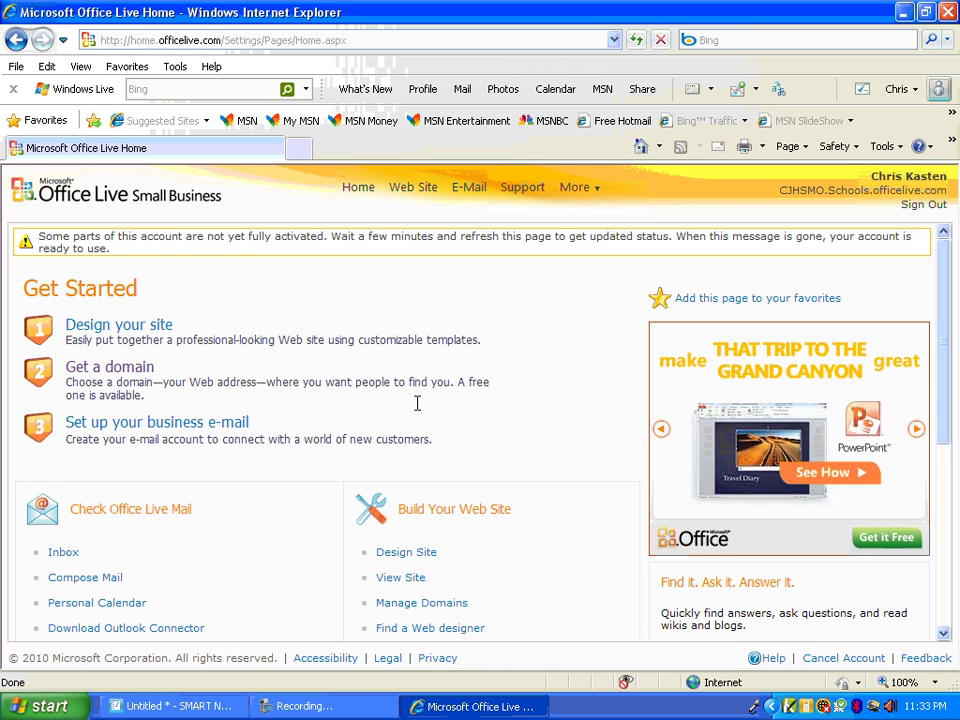
click(140, 338)
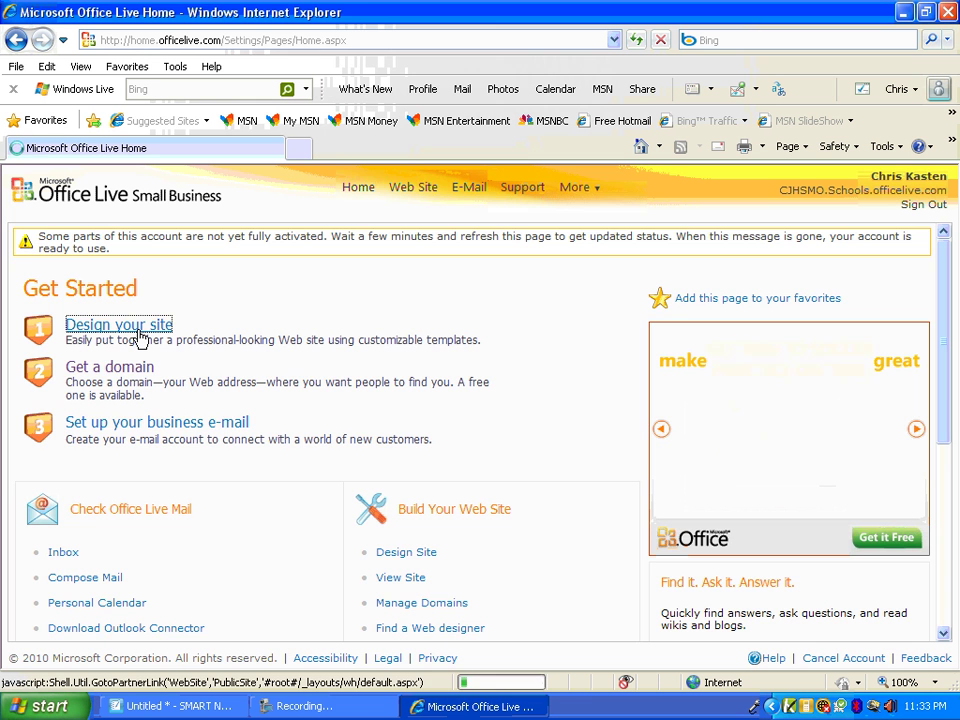
scroll(251, 358, down, 3)
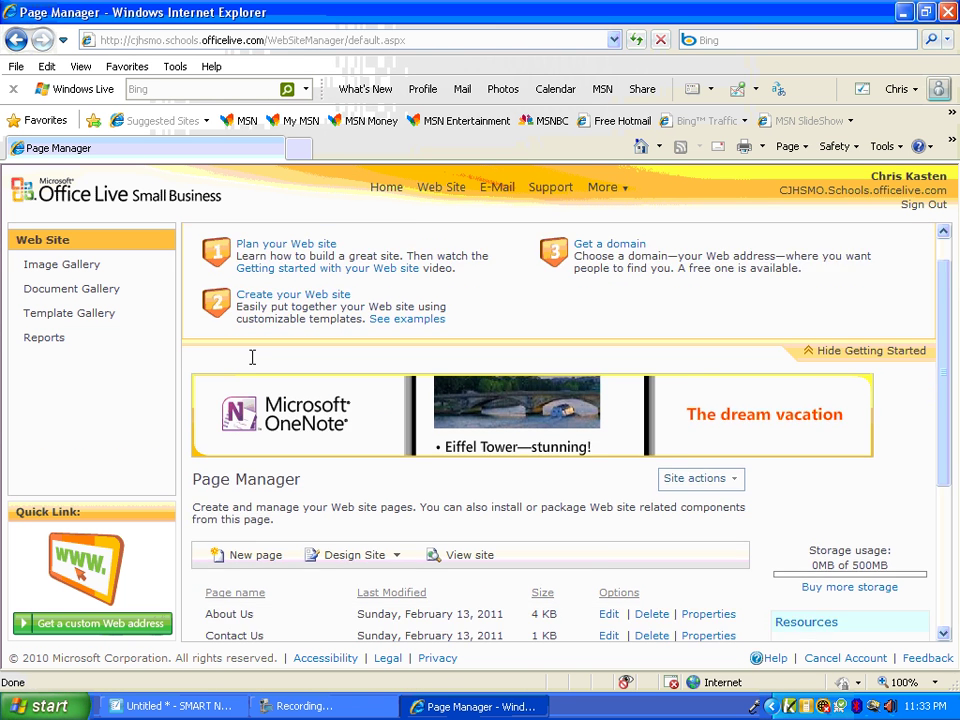
scroll(283, 384, up, 3)
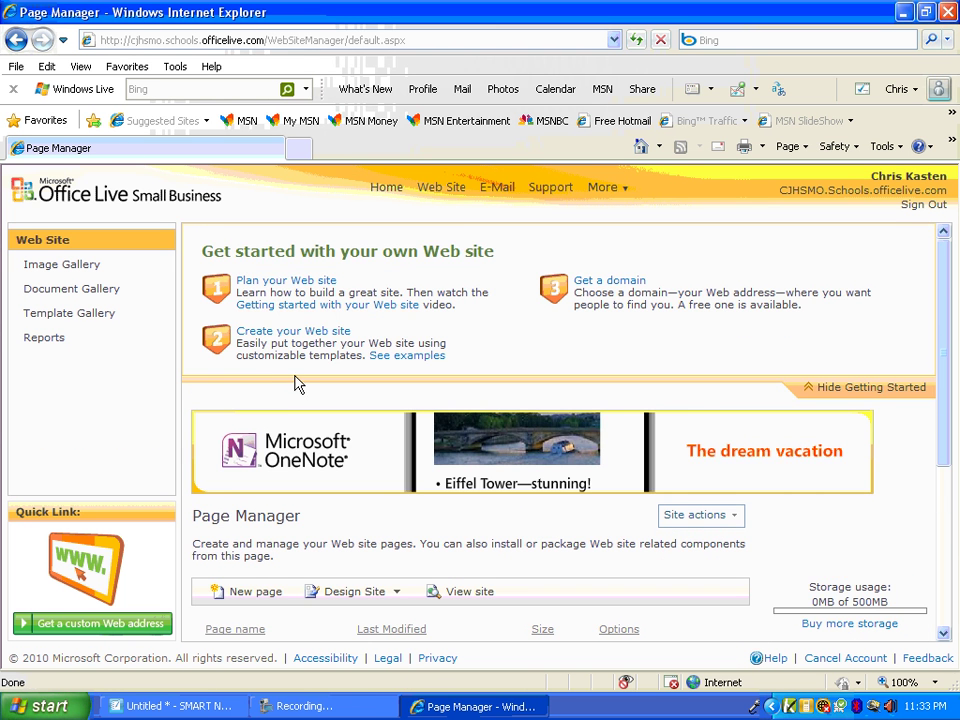
scroll(293, 375, down, 3)
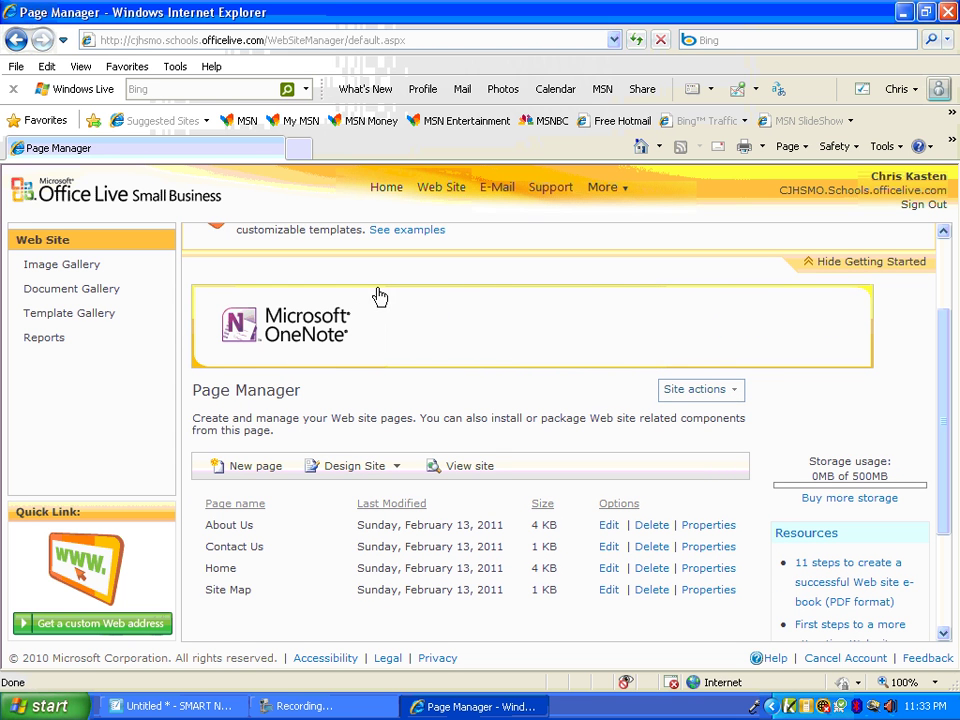
click(393, 191)
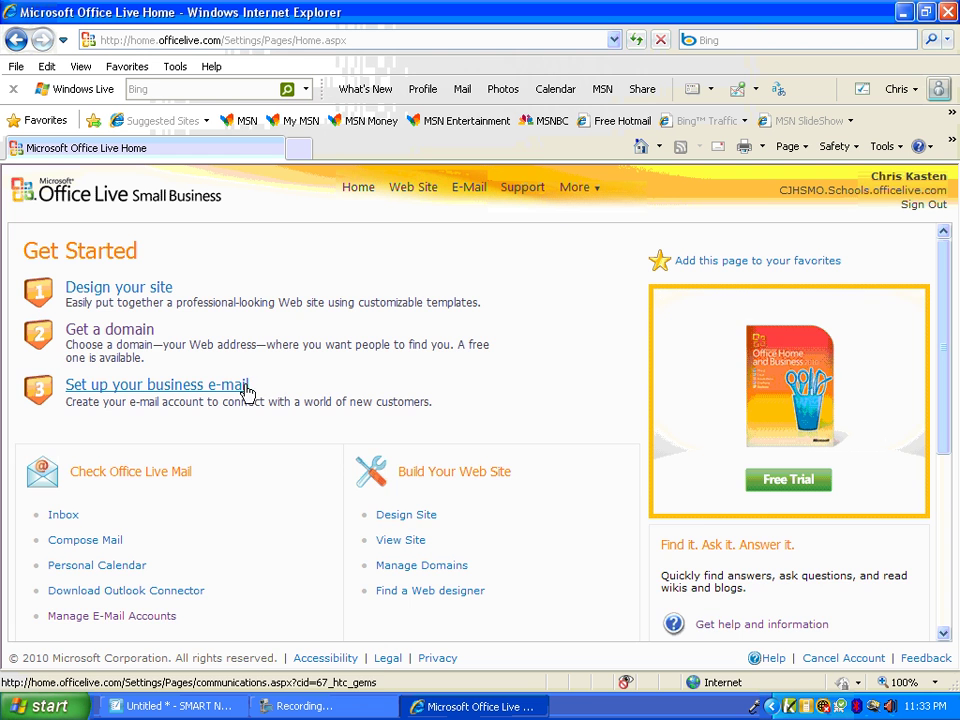
Open the Page Manager's site design options
scroll(240, 395, down, 1)
scroll(250, 397, up, 1)
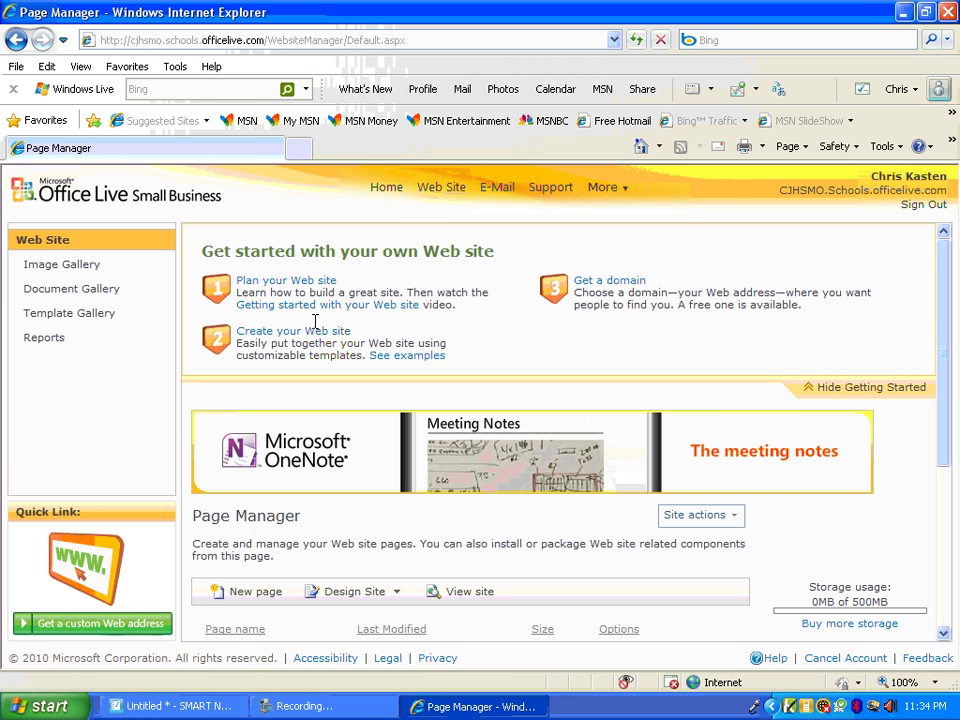
scroll(313, 340, down, 2)
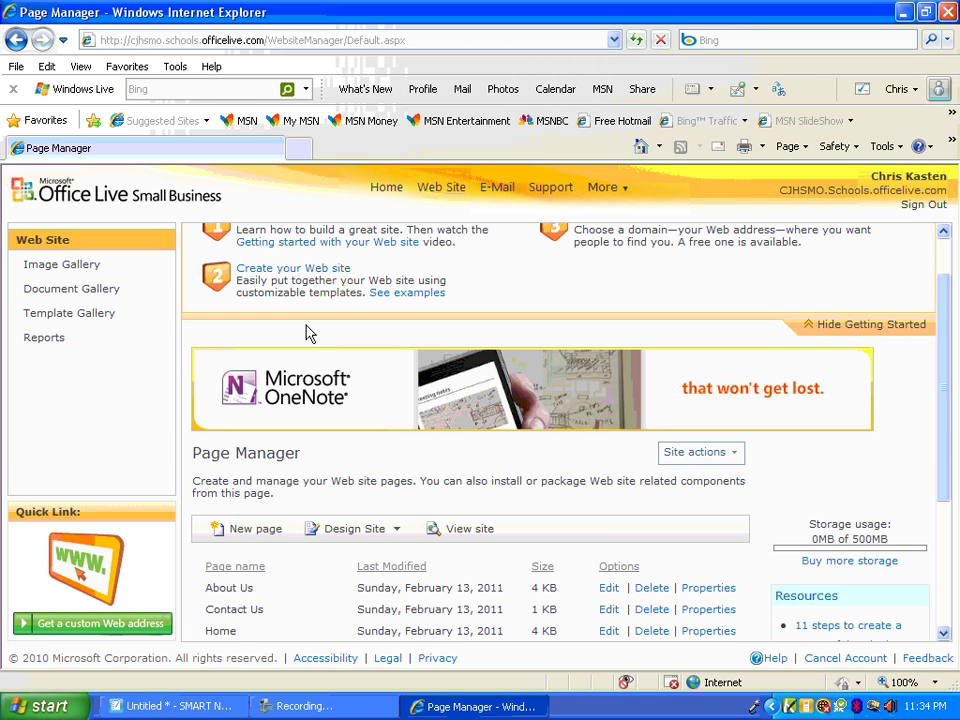
scroll(312, 400, down, 1)
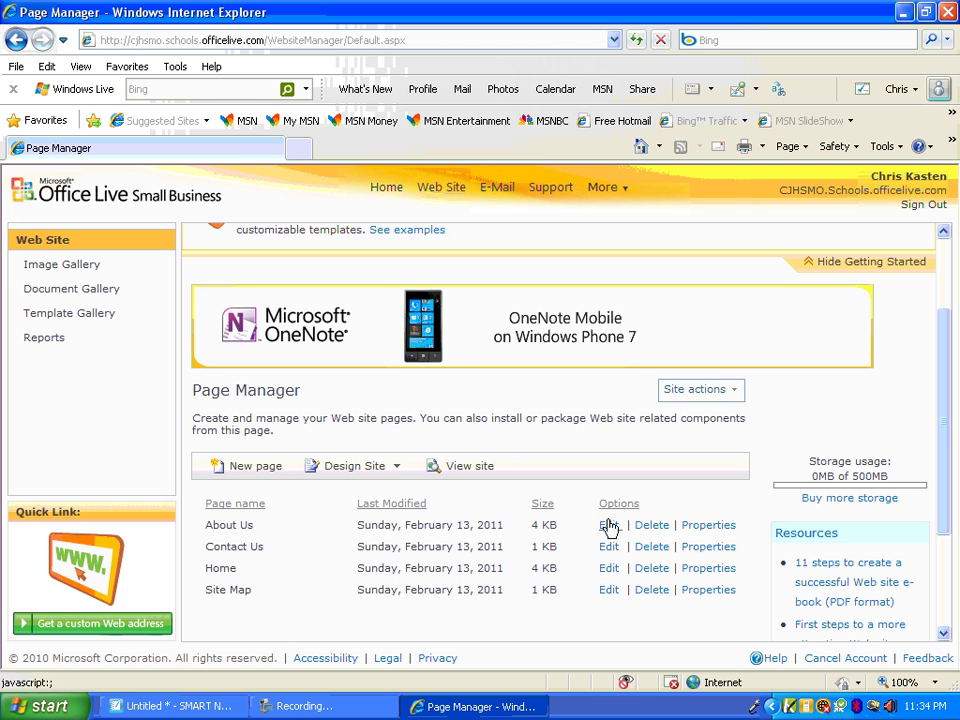
scroll(420, 562, up, 2)
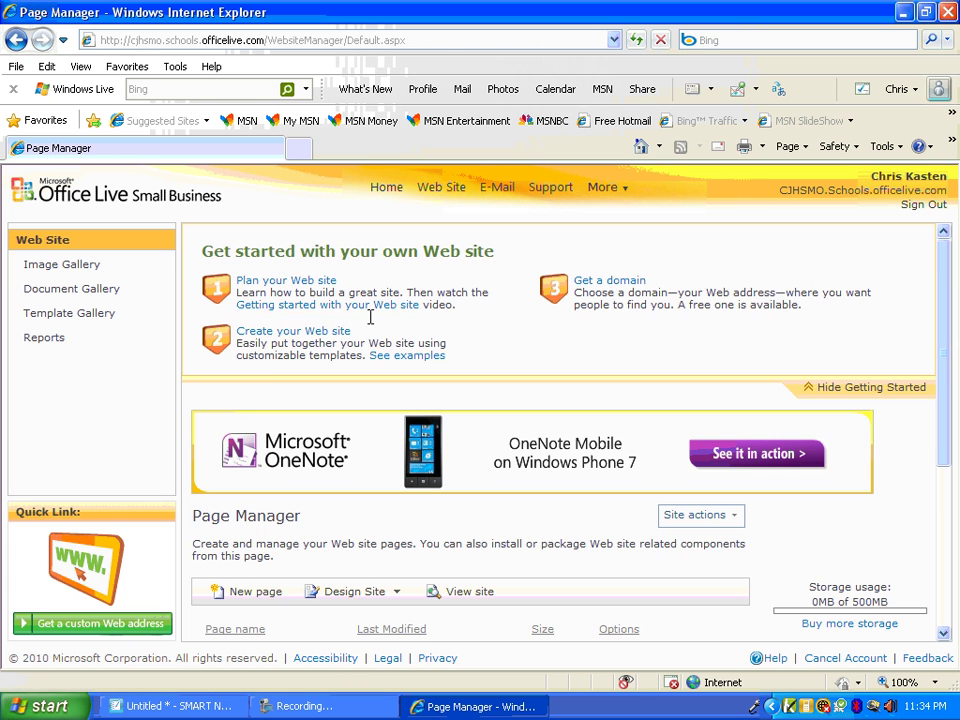
scroll(440, 342, down, 2)
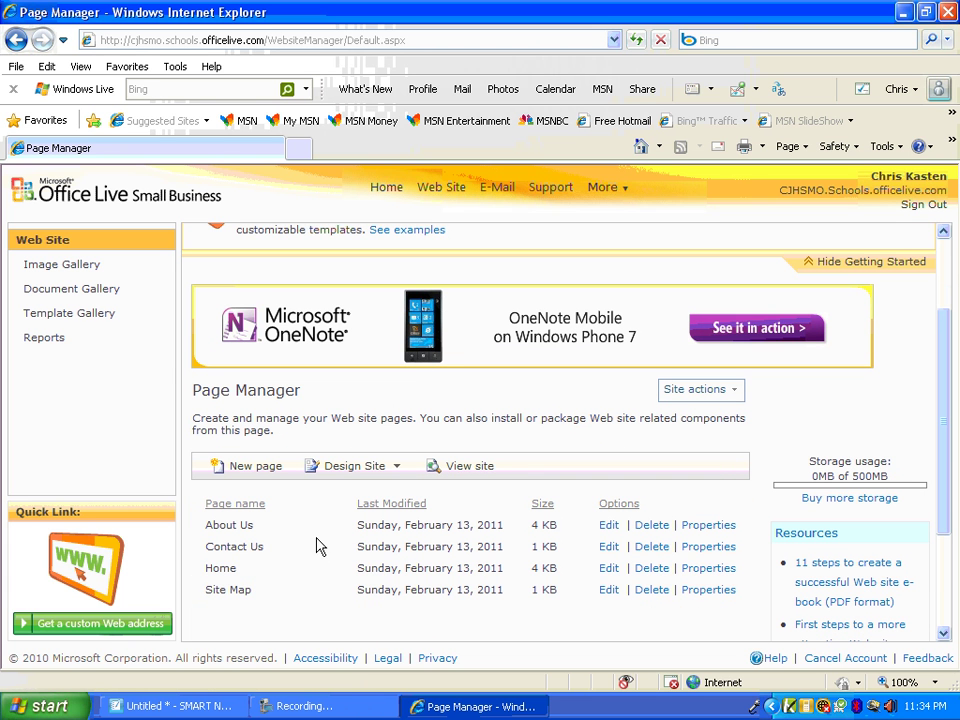
click(365, 471)
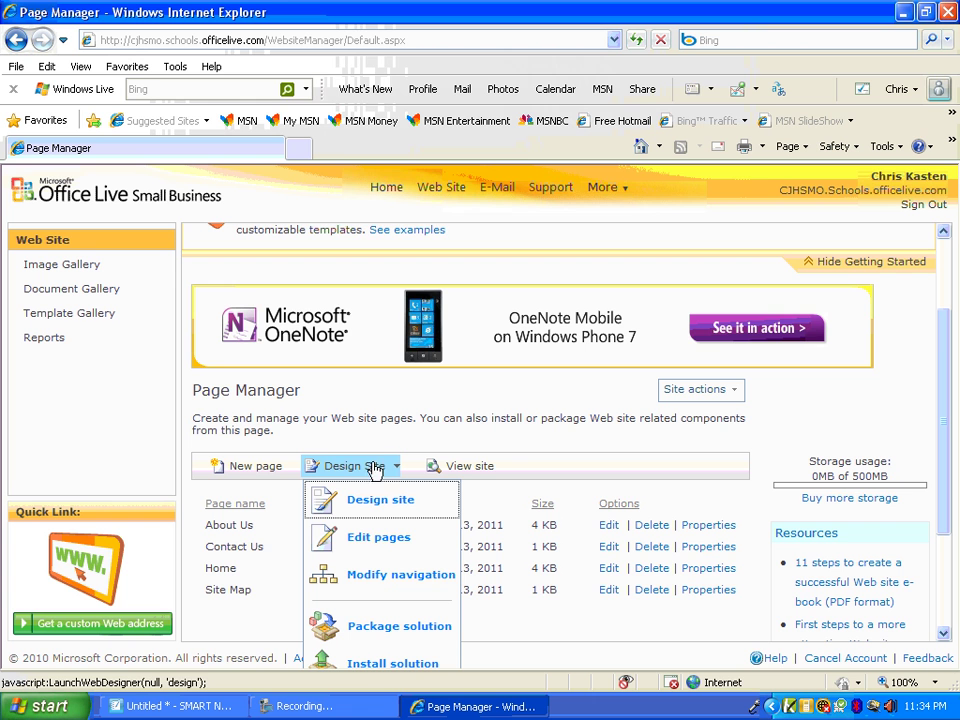
Open the Header dialog showing site title CJHS and the placeholder slogan
click(363, 540)
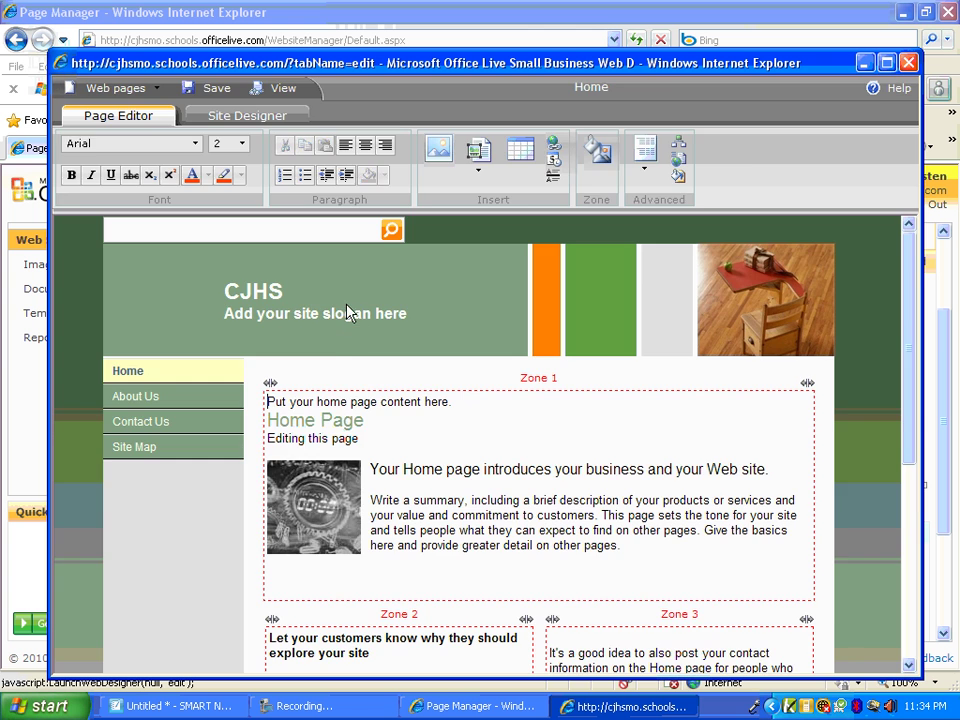
click(347, 313)
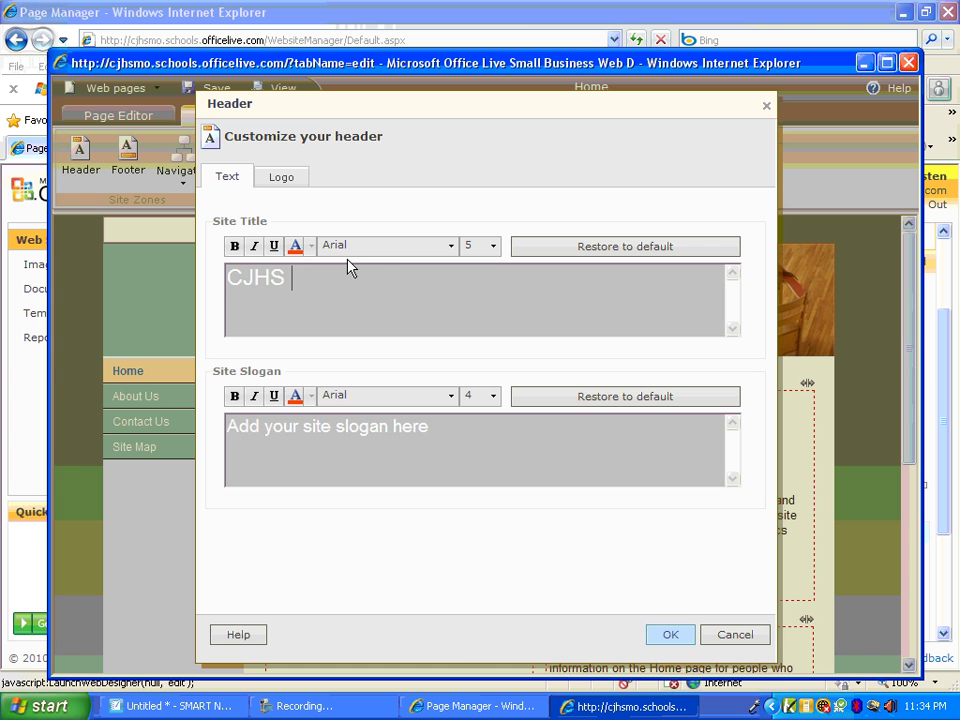
Add 'Cape Girardeau, MO' after CJHS, replace the slogan with 'Home of the Tigers', and apply
text(Cape Girardeau, MO)
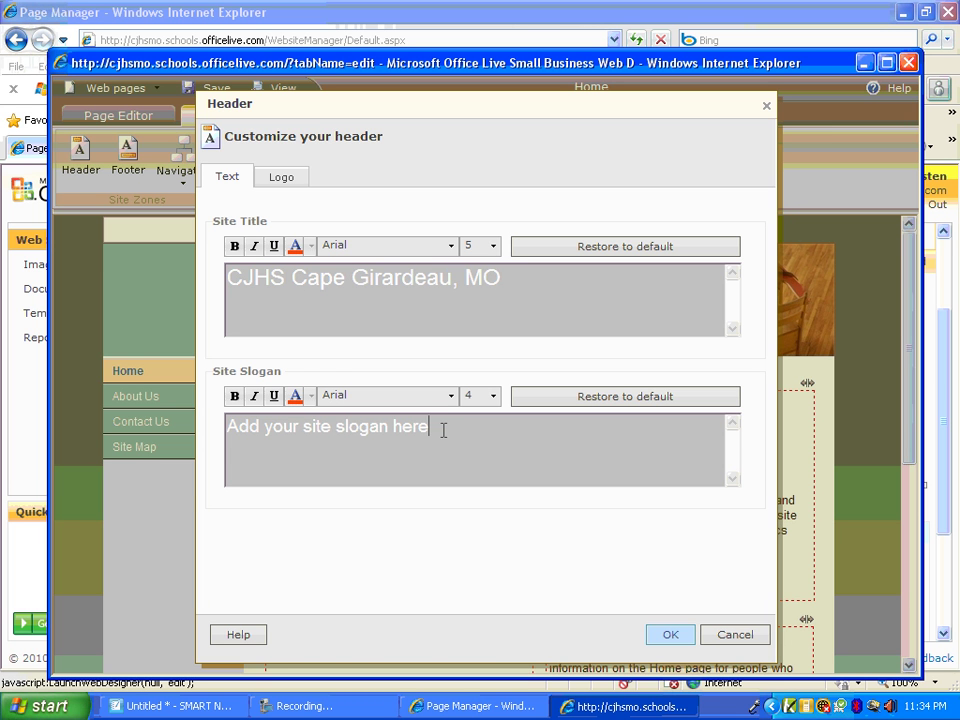
drag(441, 428, 201, 428)
text(Home of the Tigers)
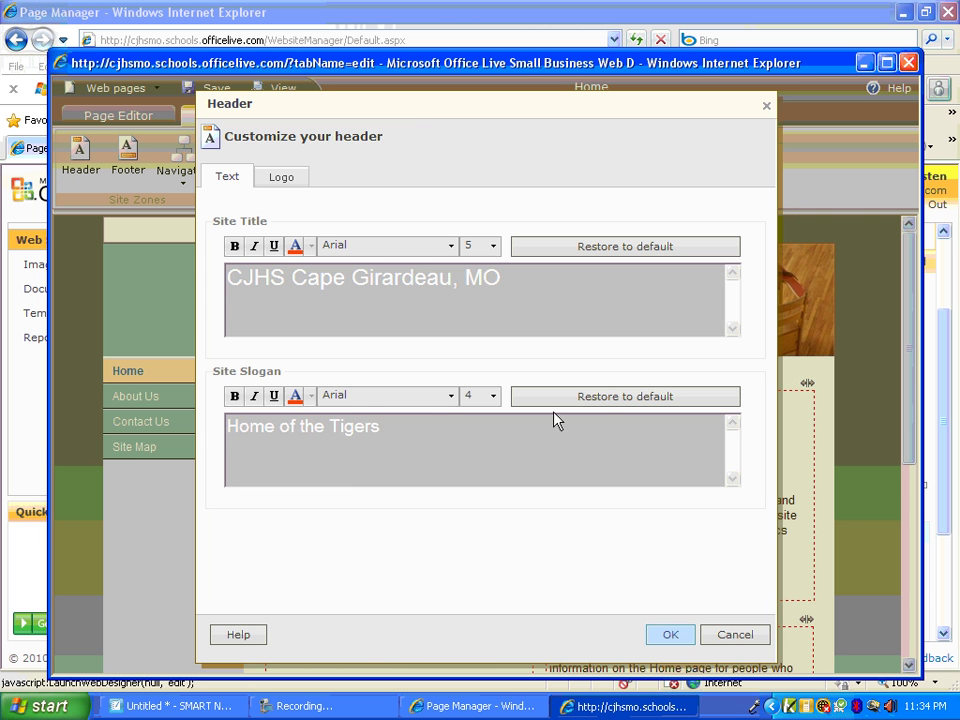
click(670, 633)
Switch the site to the Education theme with the computer-lab photo in the header
scroll(400, 423, down, 1)
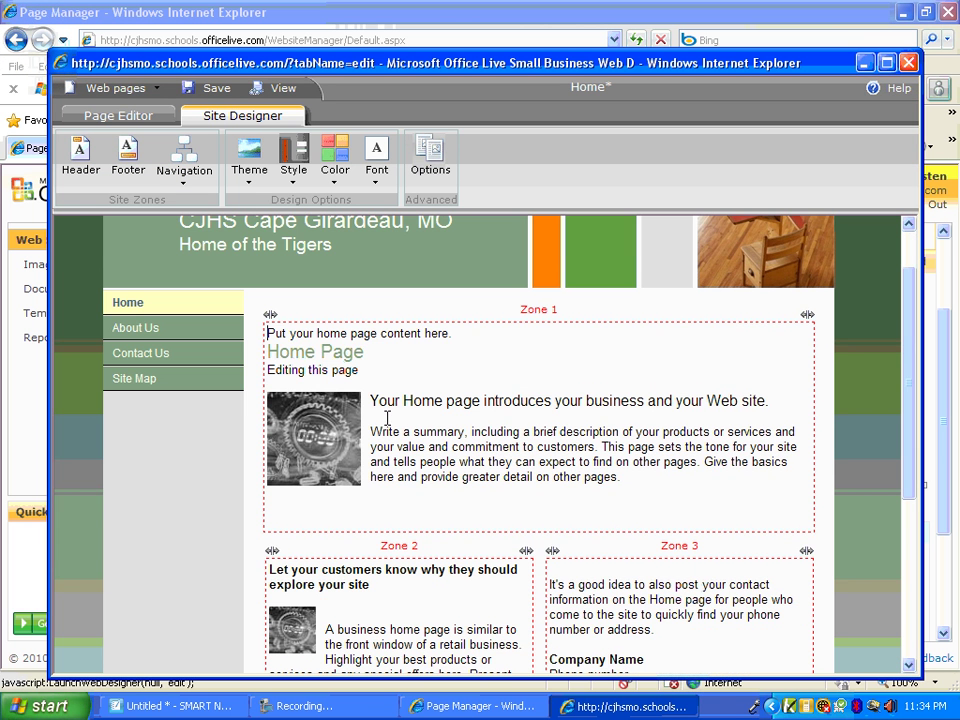
click(501, 377)
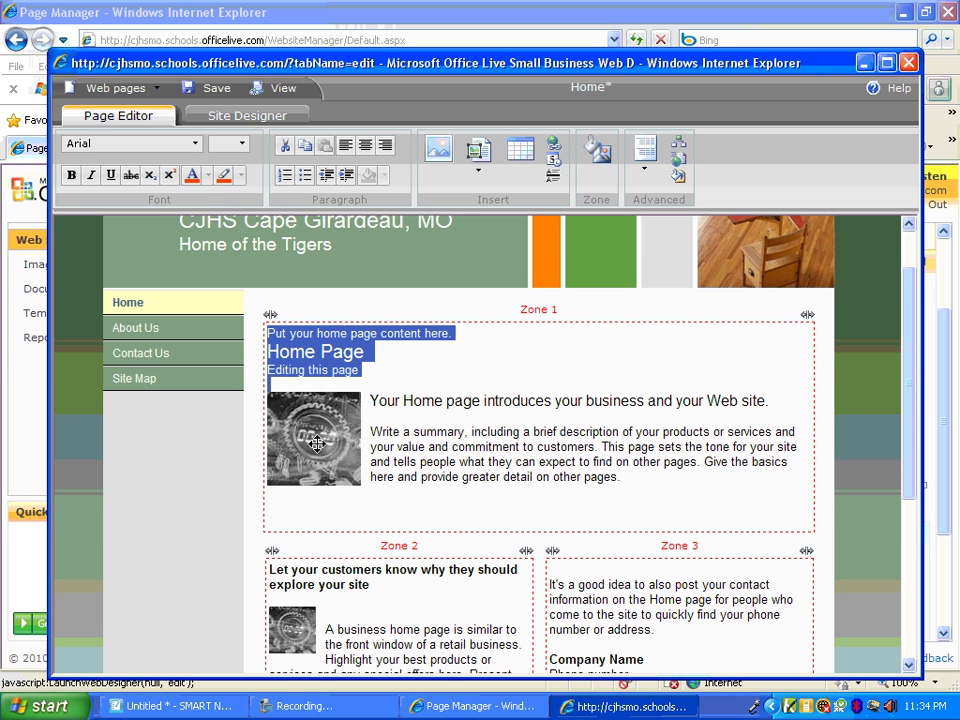
scroll(377, 446, up, 1)
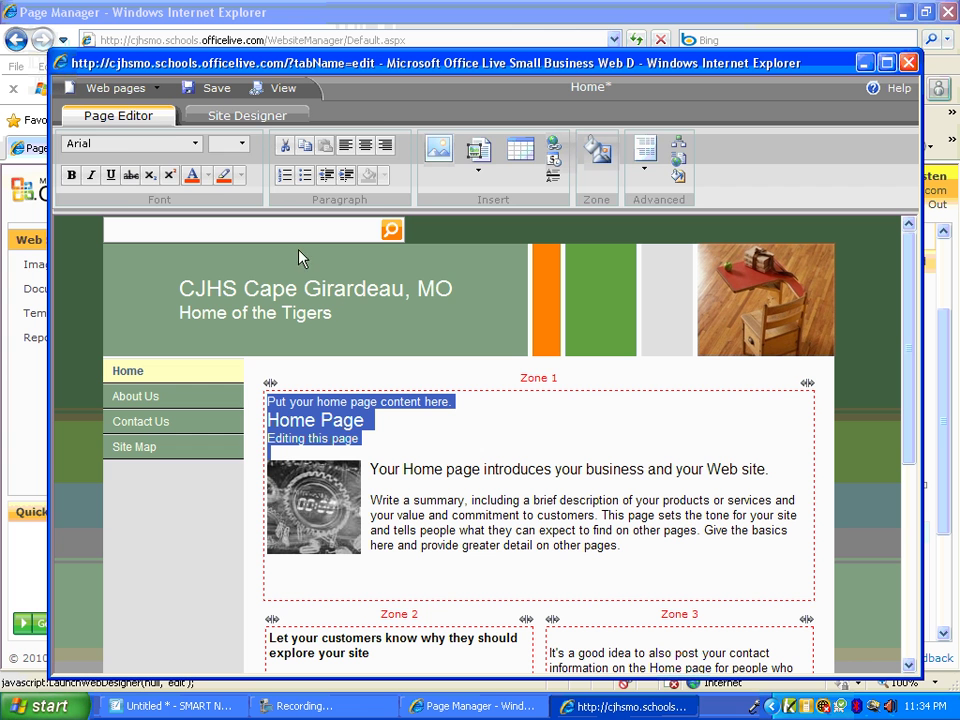
click(250, 117)
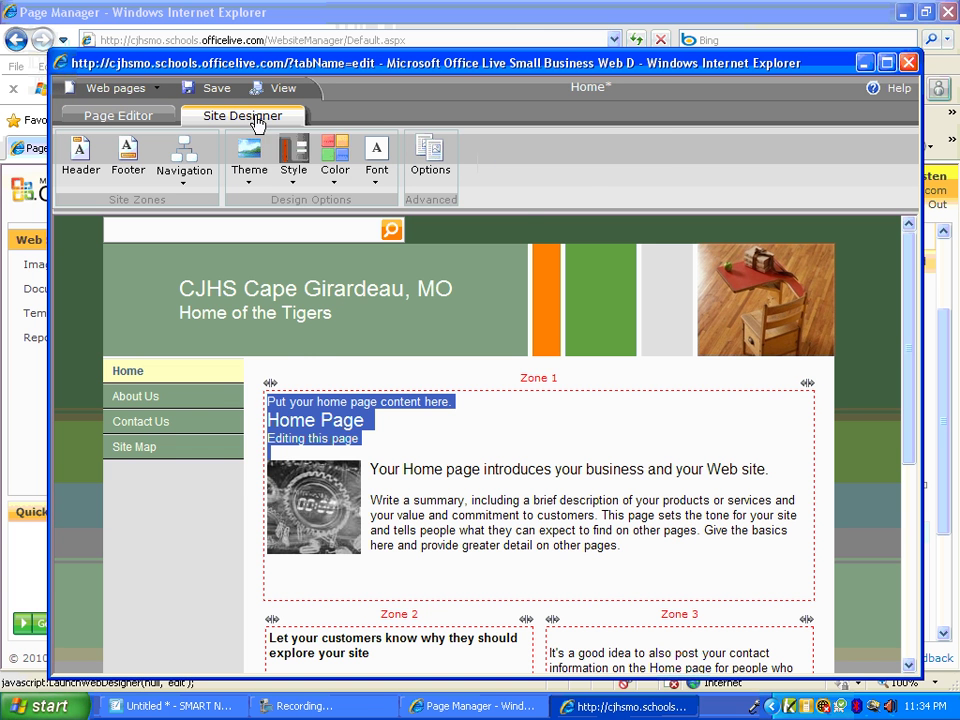
click(246, 180)
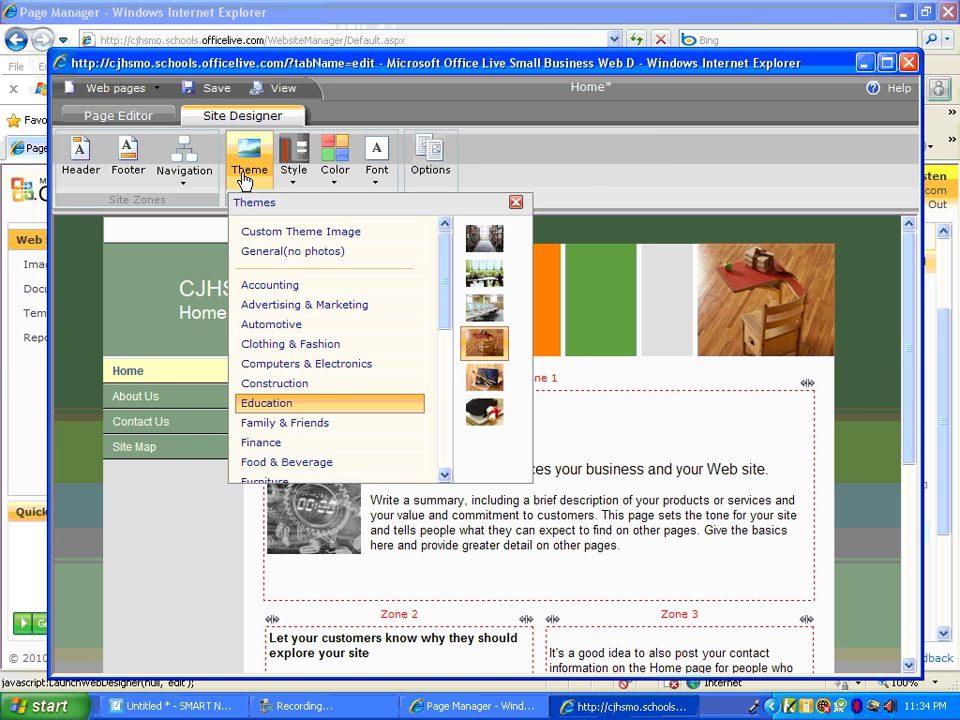
click(355, 412)
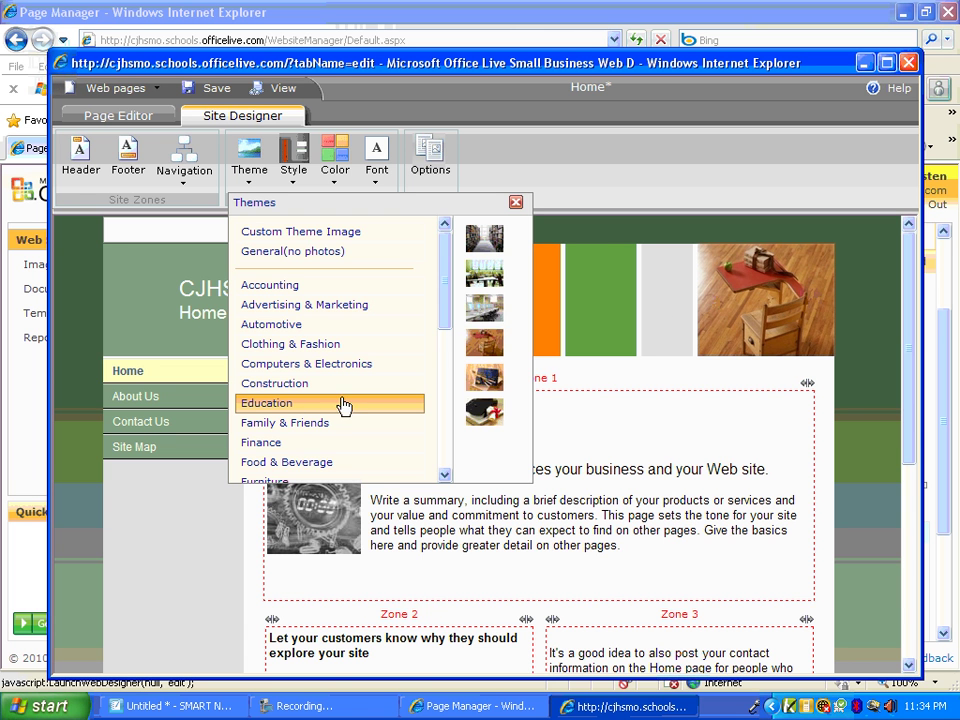
click(484, 310)
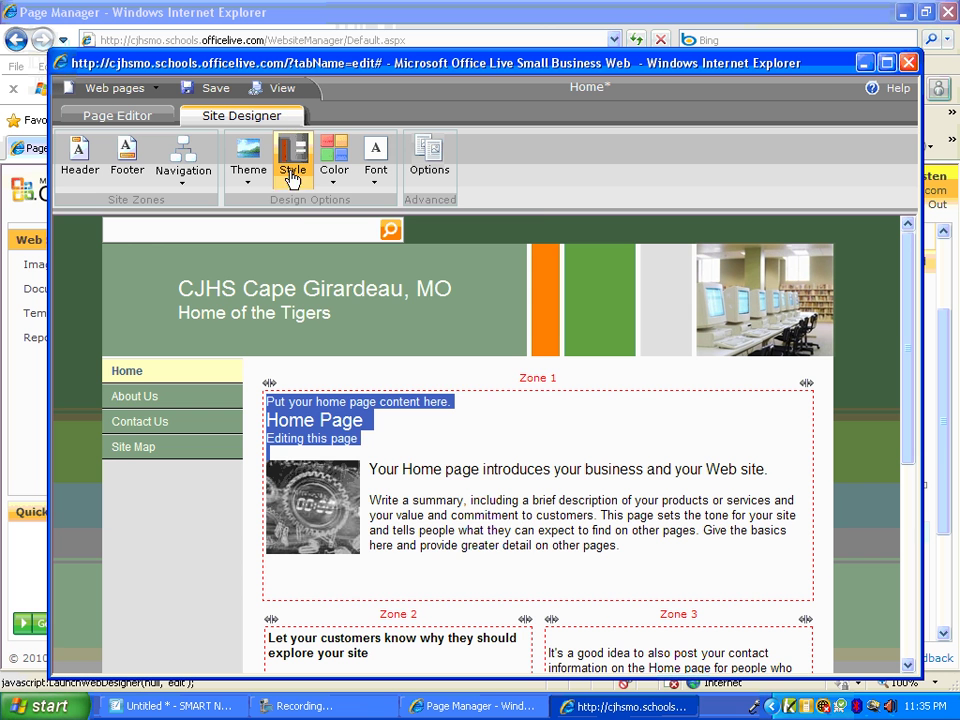
Recolour the site in blue and green with the Winter colour scheme
click(338, 178)
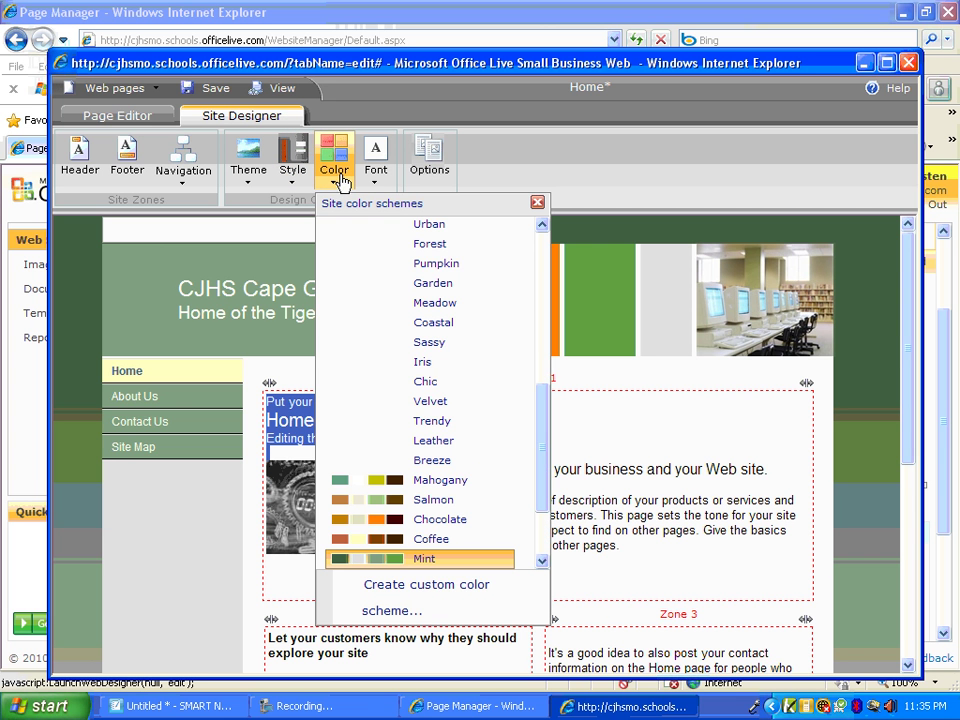
scroll(461, 402, up, 4)
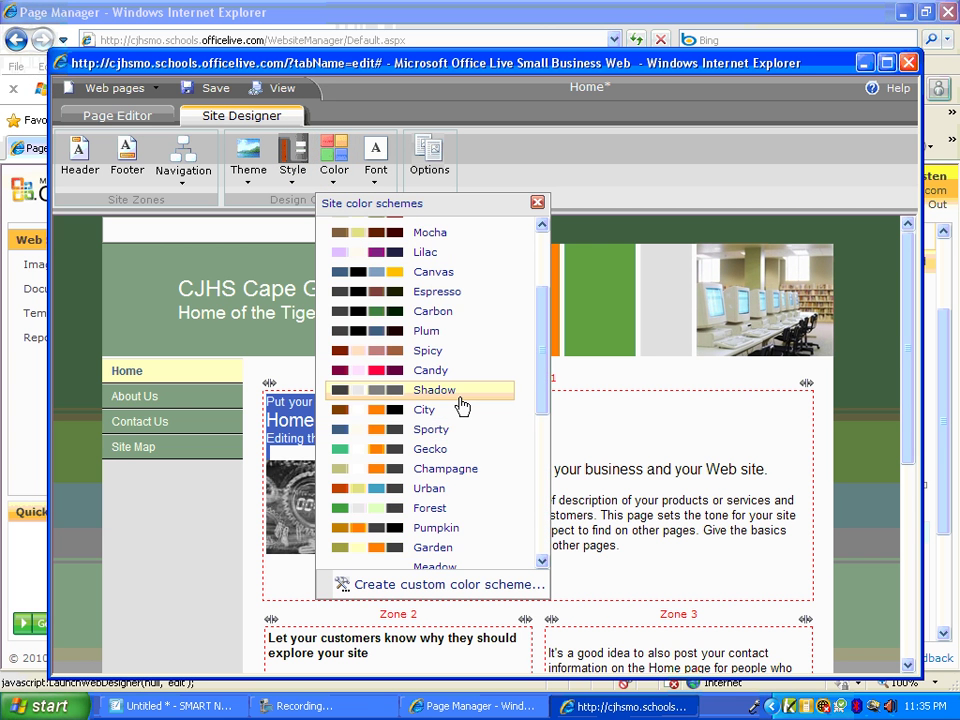
scroll(461, 402, up, 3)
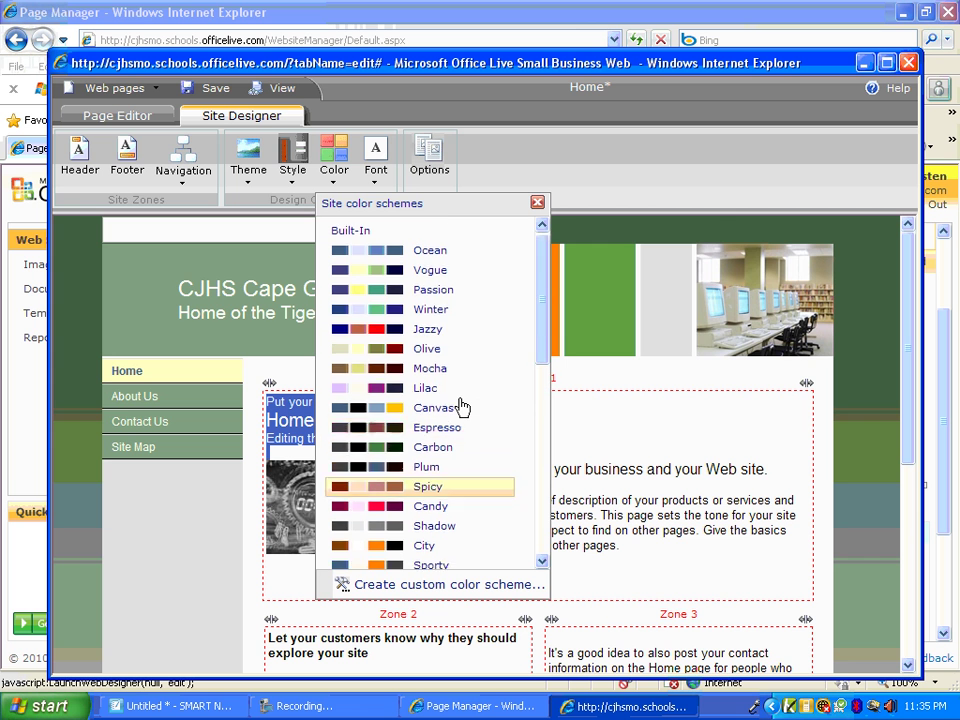
click(452, 318)
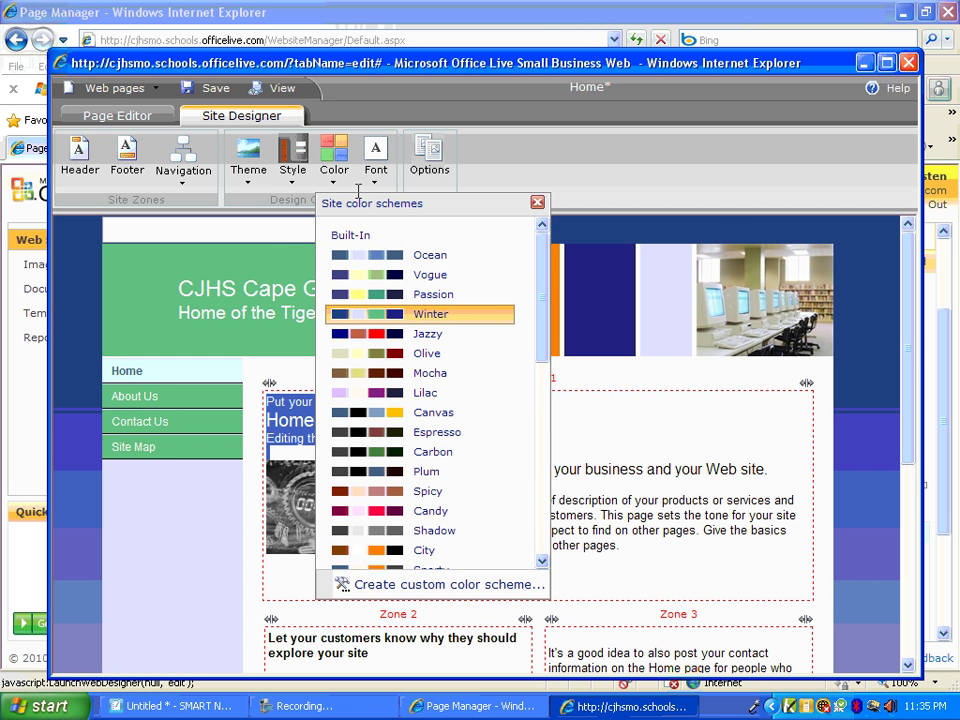
click(300, 182)
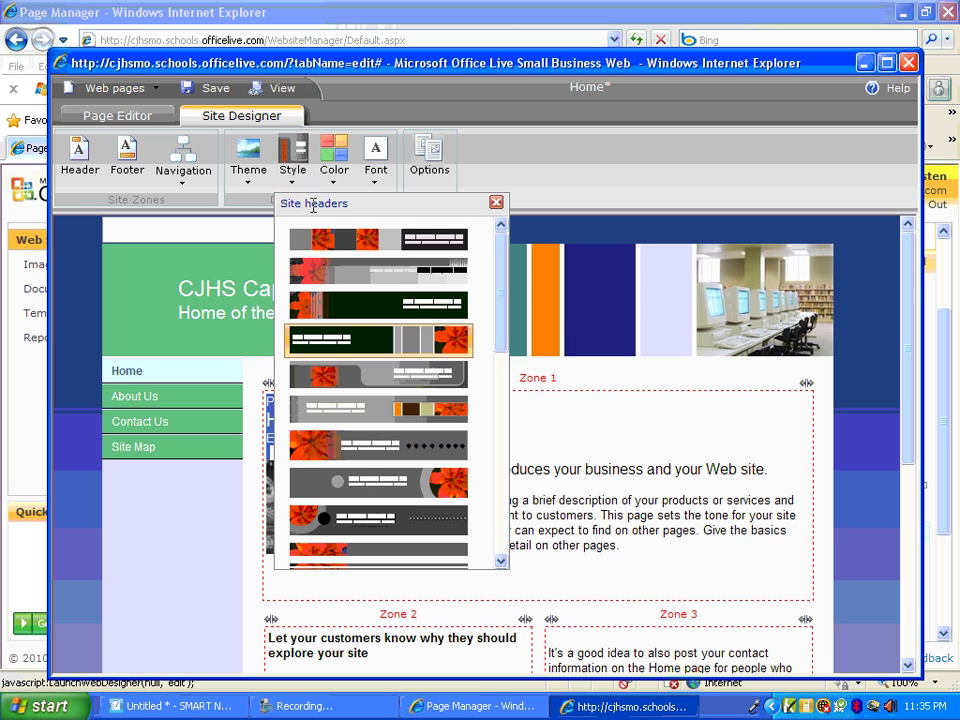
Apply the first header style, with photo panels beside a dark blue title block, keeping the theme unchanged
click(337, 248)
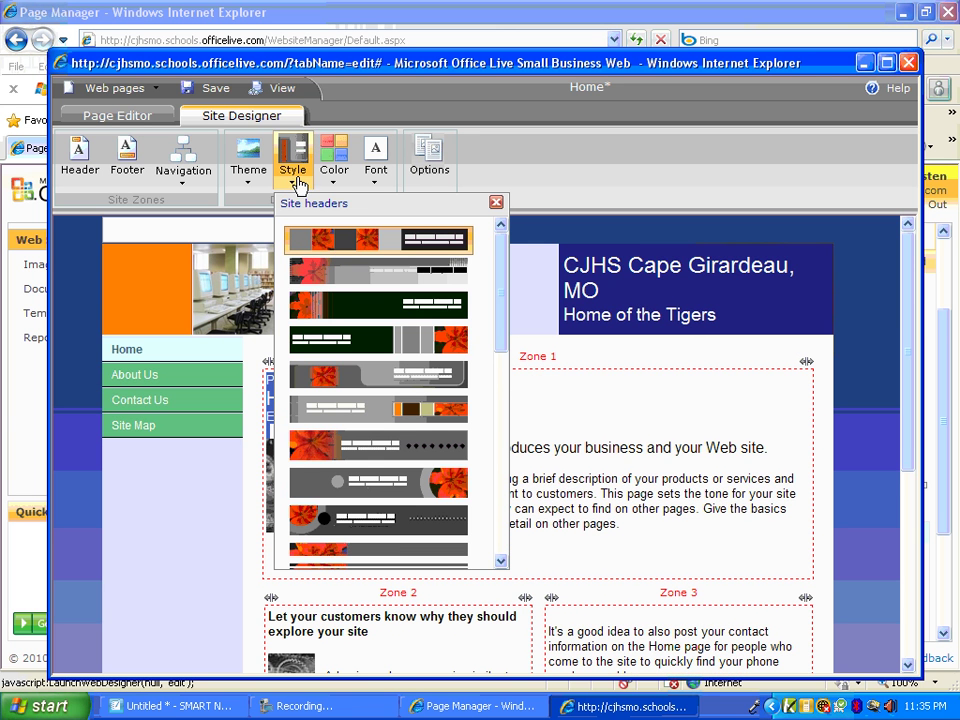
click(297, 180)
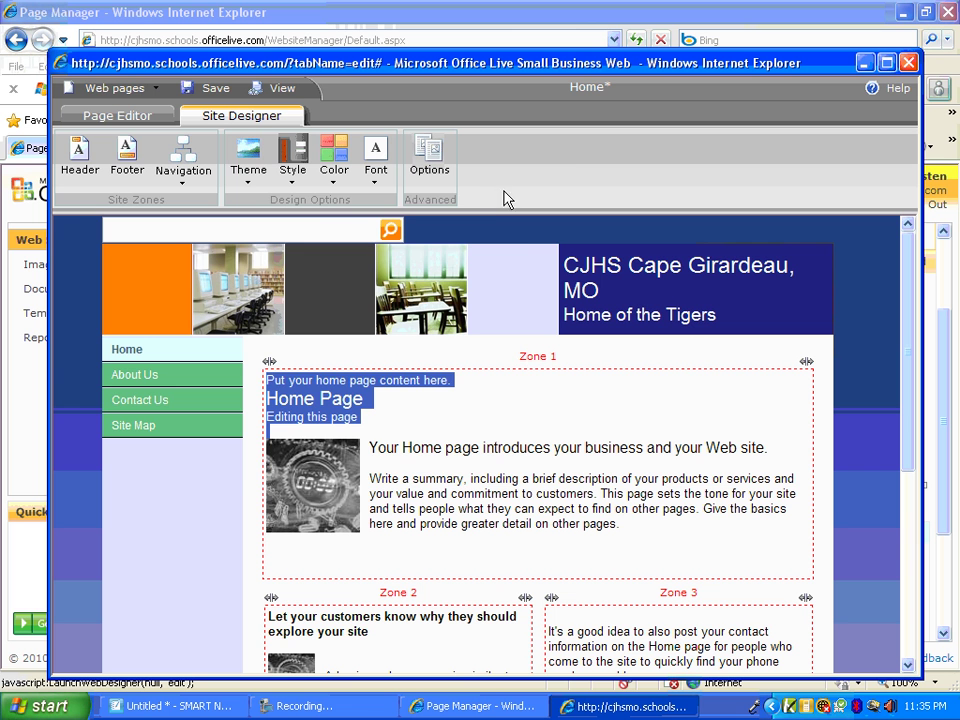
click(258, 178)
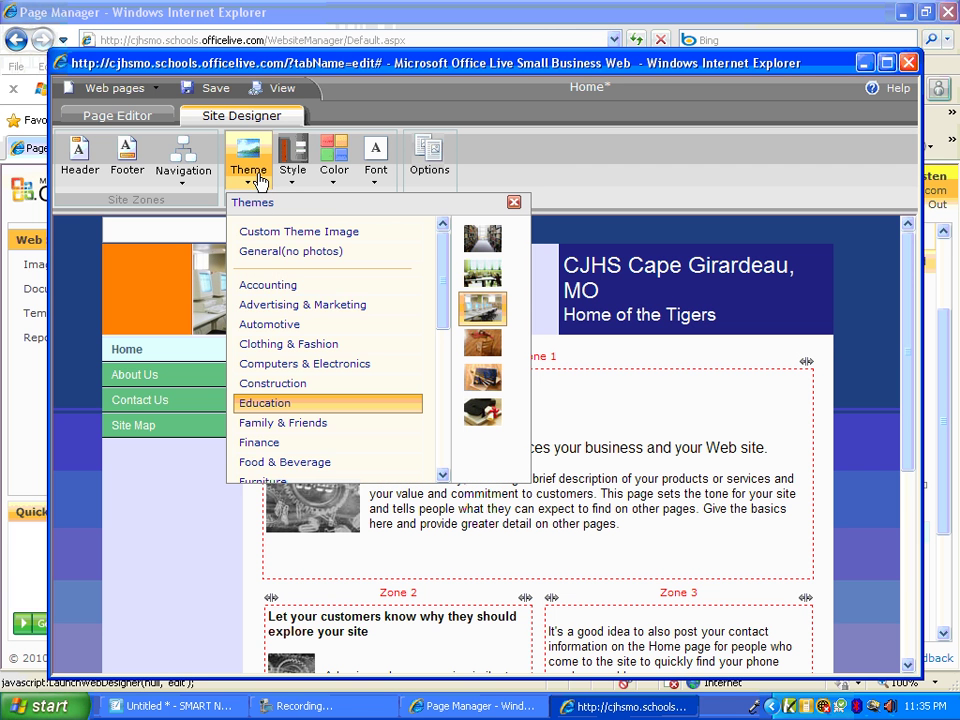
scroll(279, 306, down, 3)
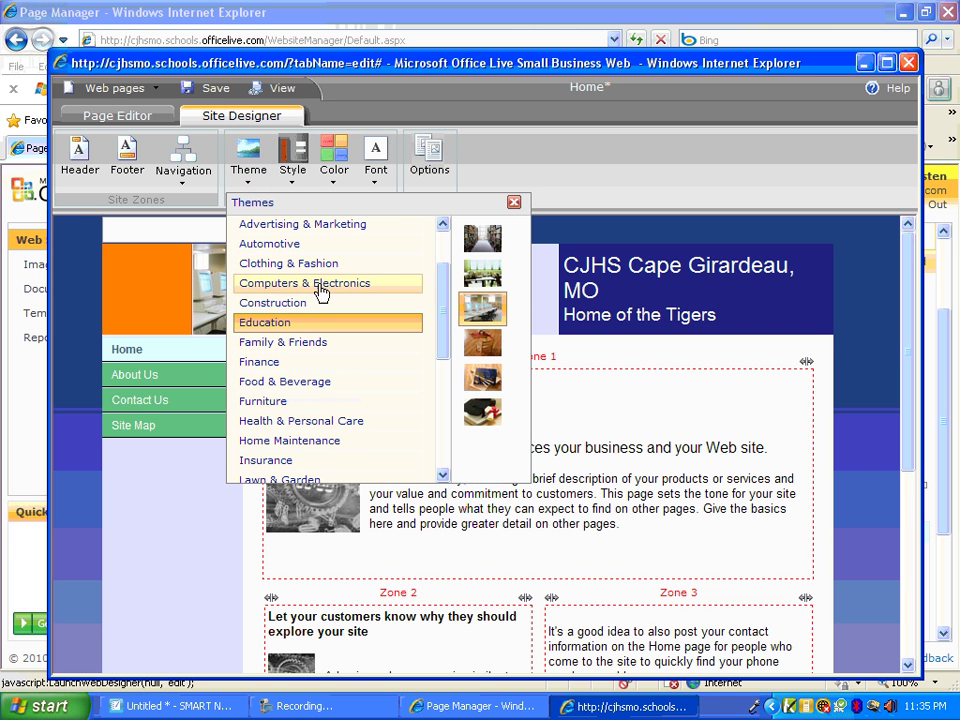
click(563, 180)
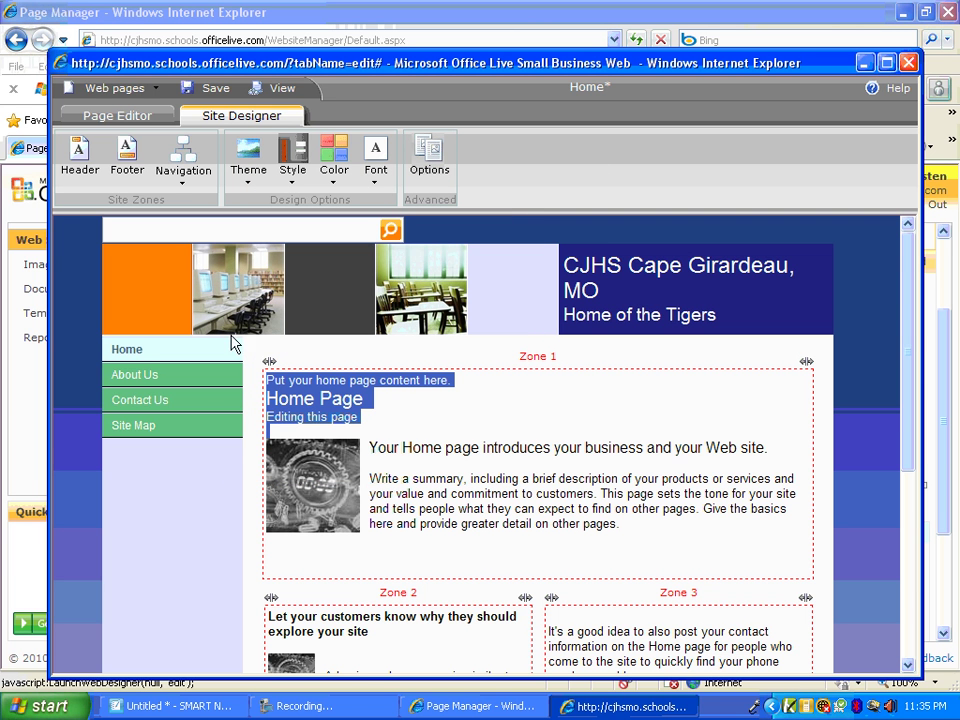
Confirm saving all site changes and open the About Us page for editing
click(146, 383)
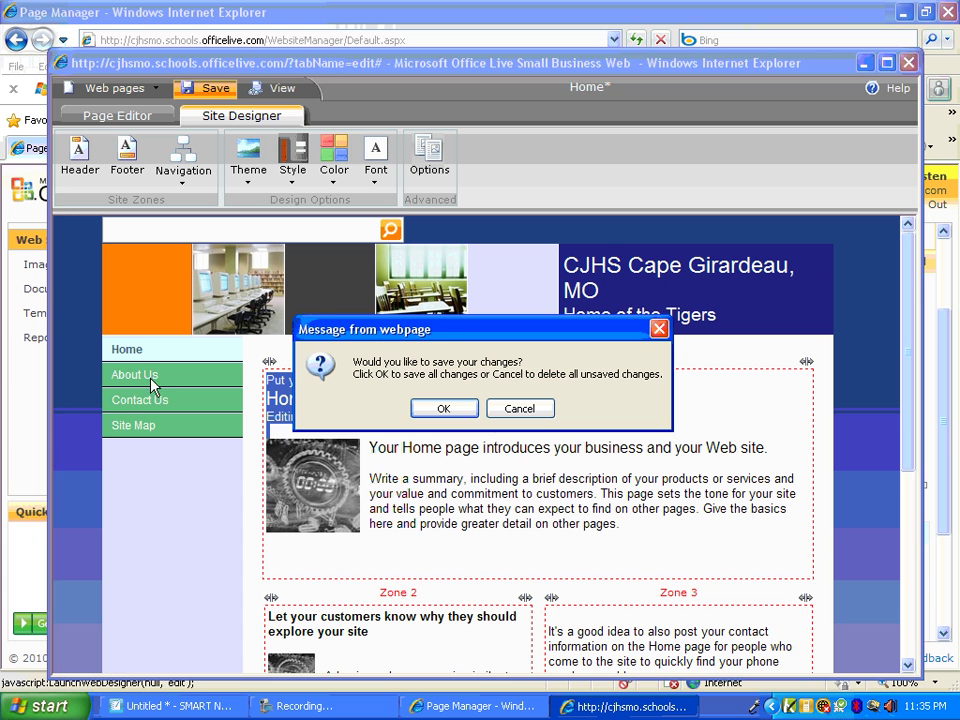
click(462, 412)
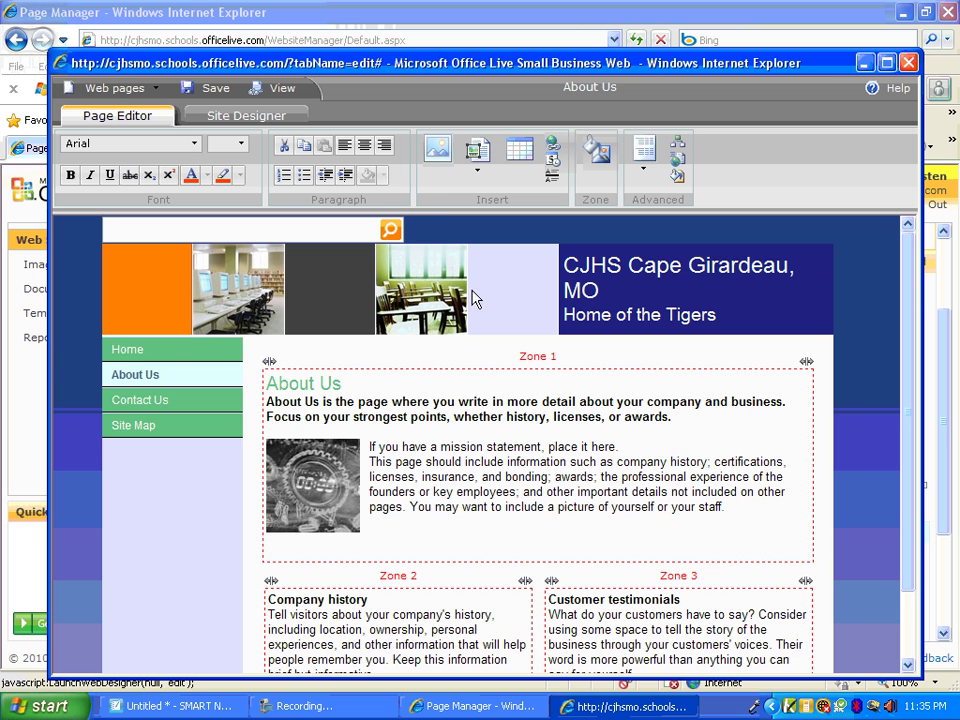
scroll(506, 432, down, 2)
scroll(511, 426, up, 2)
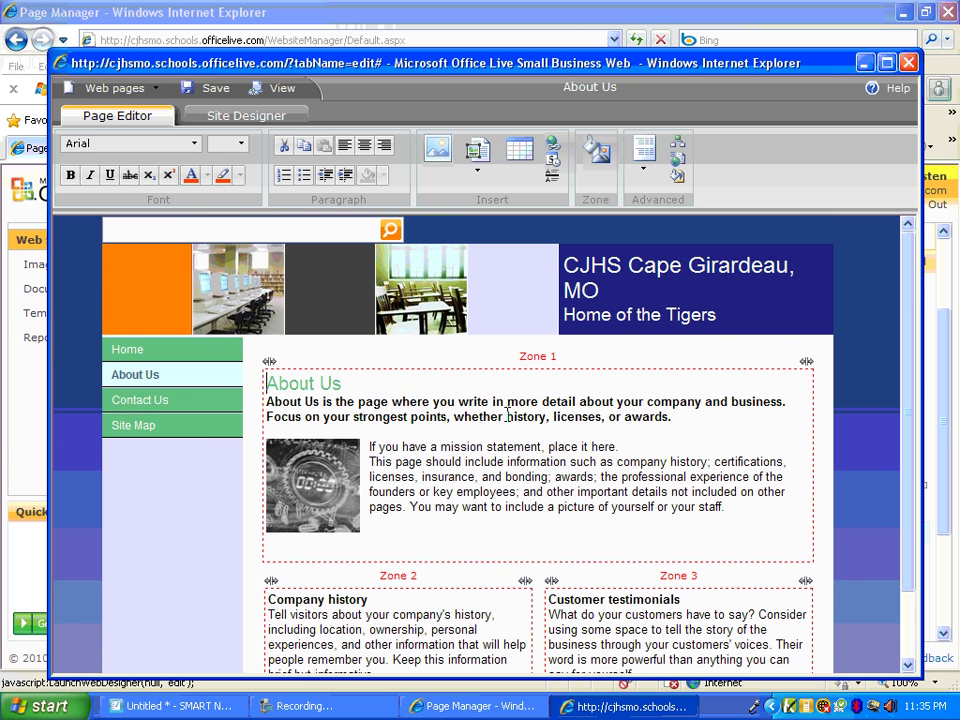
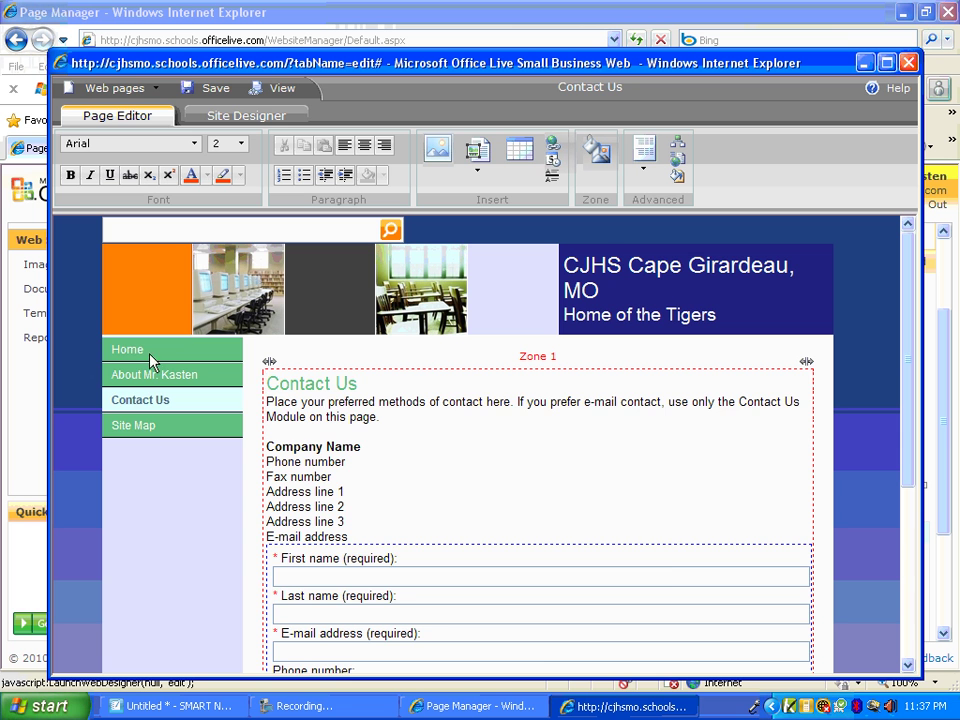
Switch the editor to the Home page and look over the page layouts without changing them
click(140, 356)
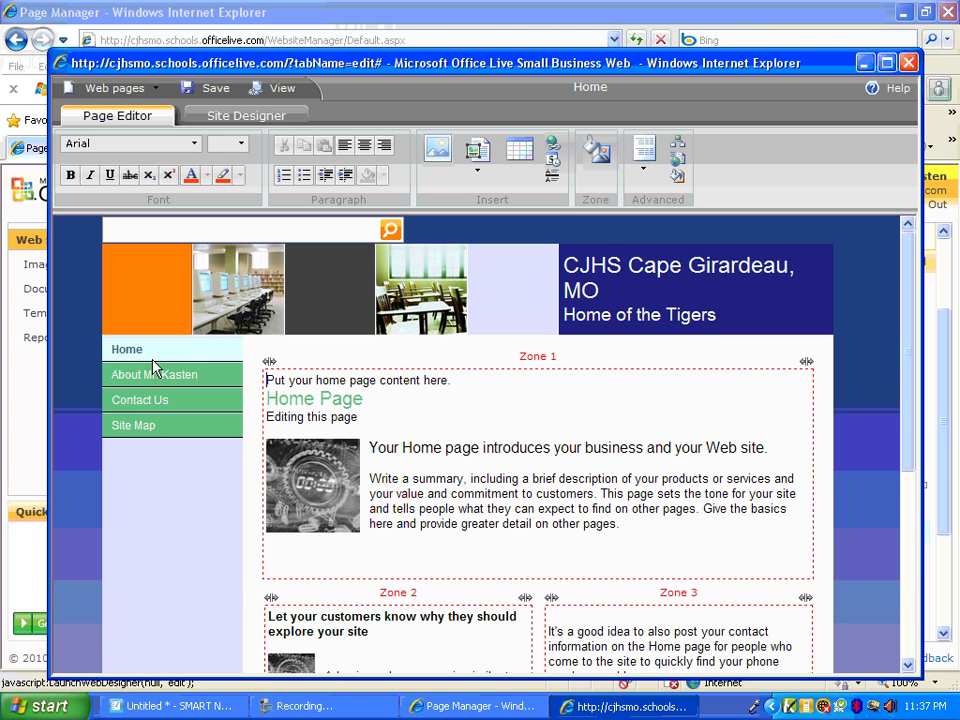
click(645, 172)
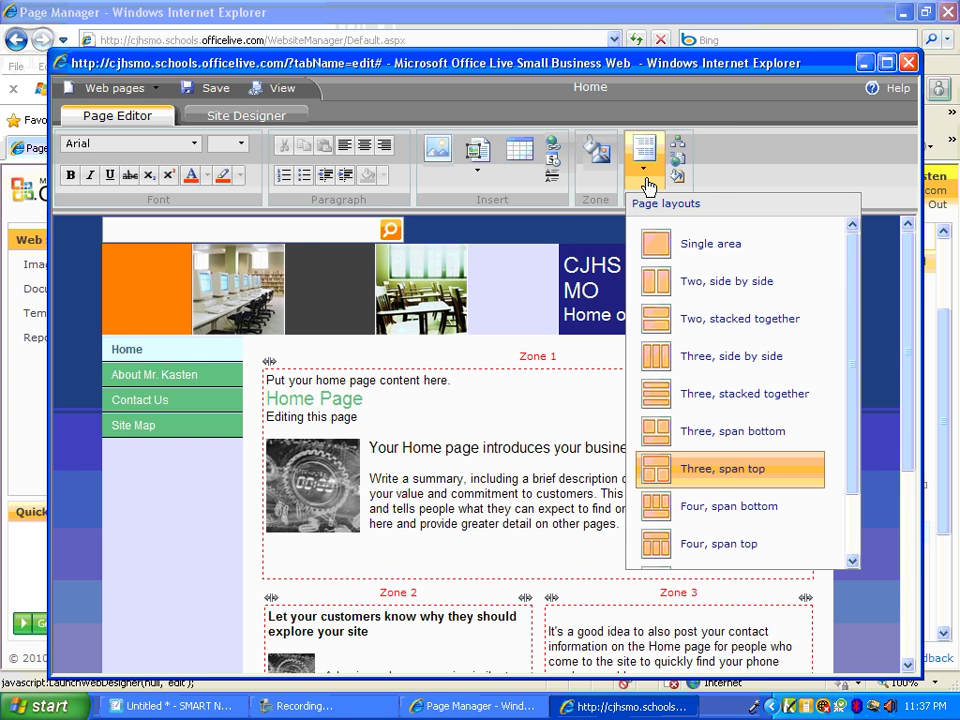
drag(842, 272, 857, 249)
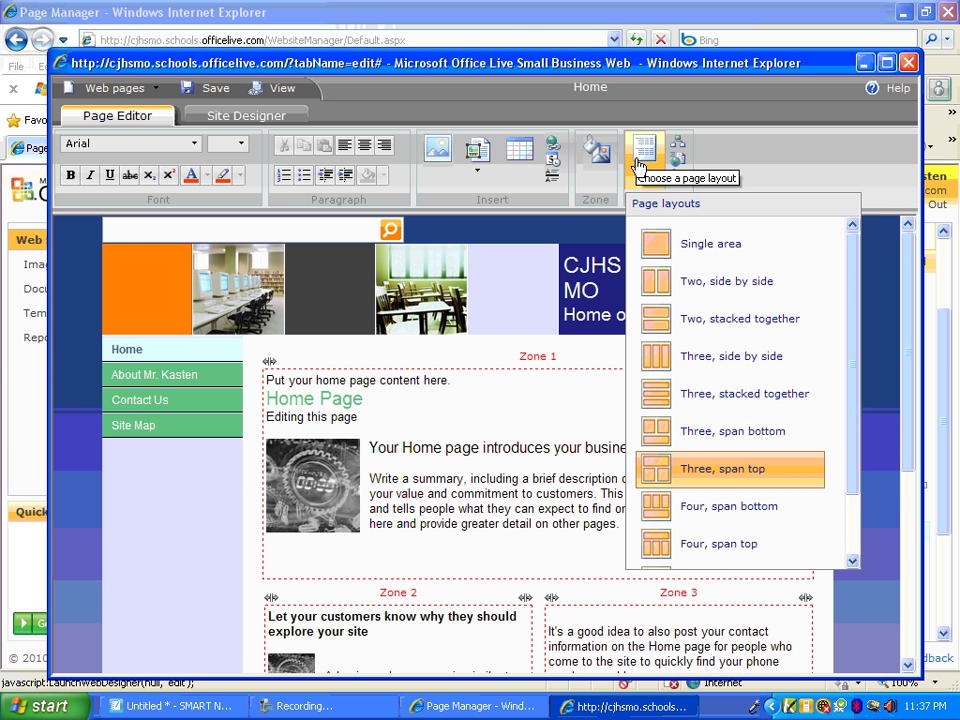
click(771, 157)
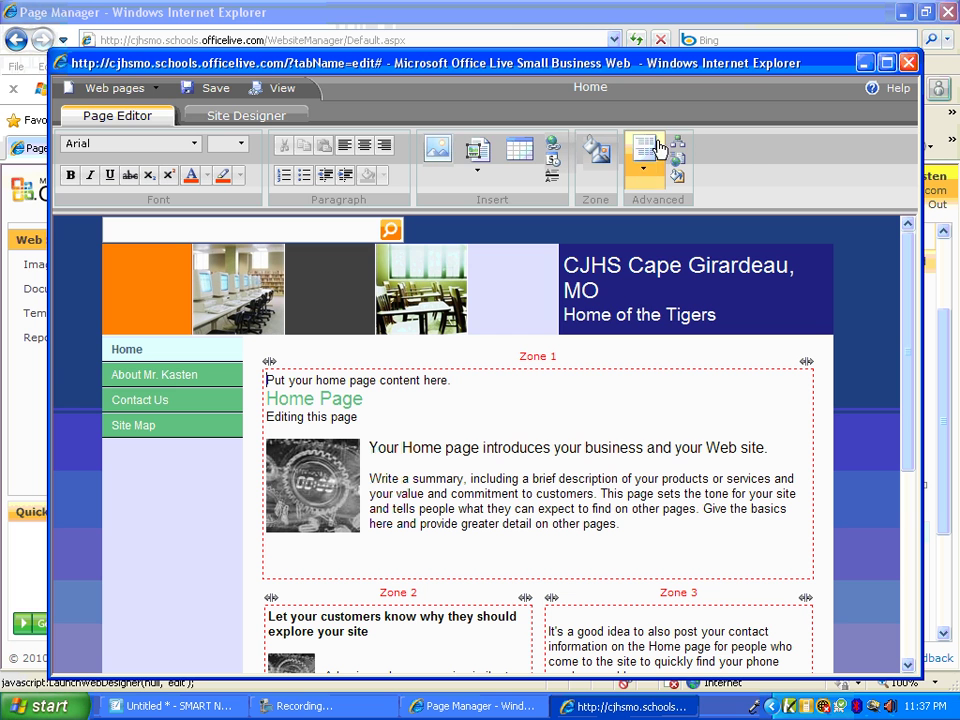
Browse the Insert Modules list and close it without adding any module
click(482, 177)
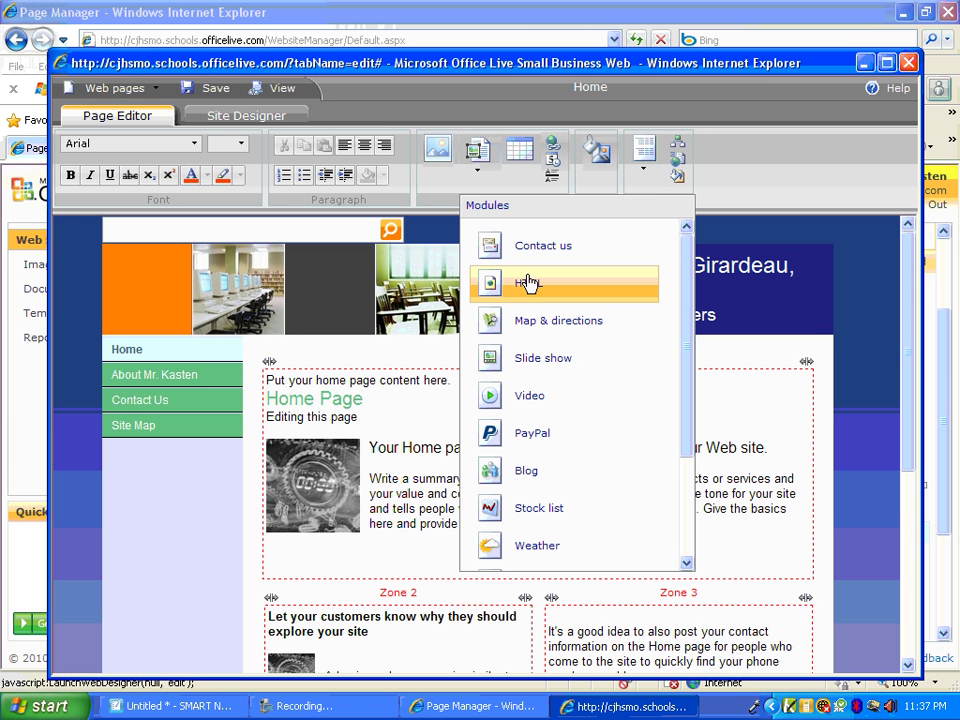
scroll(531, 280, down, 5)
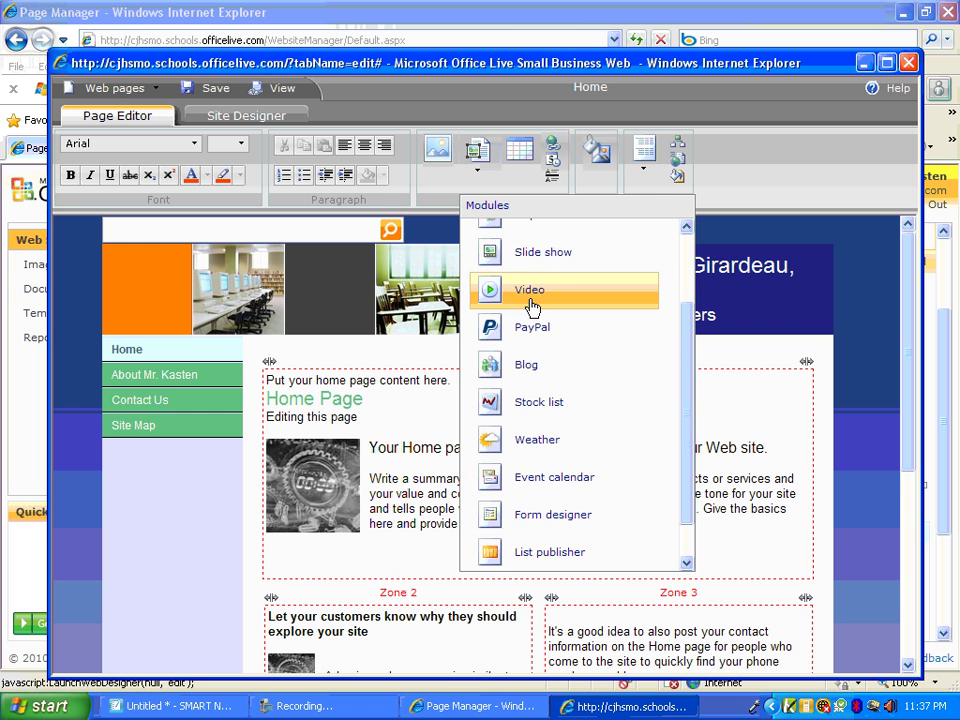
scroll(544, 311, up, 3)
scroll(546, 310, up, 1)
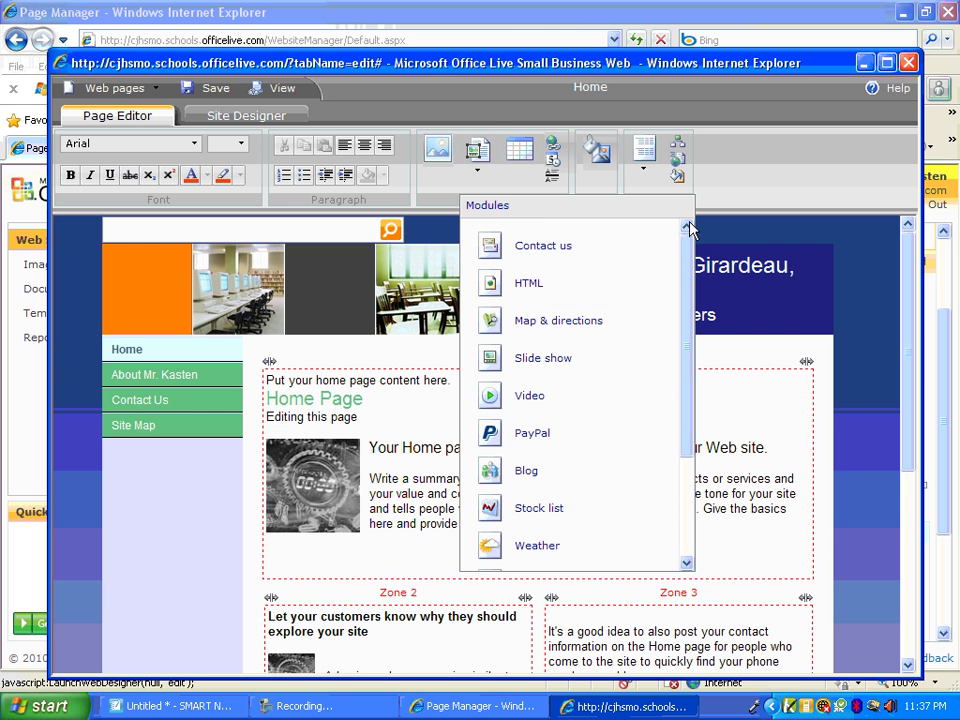
click(740, 171)
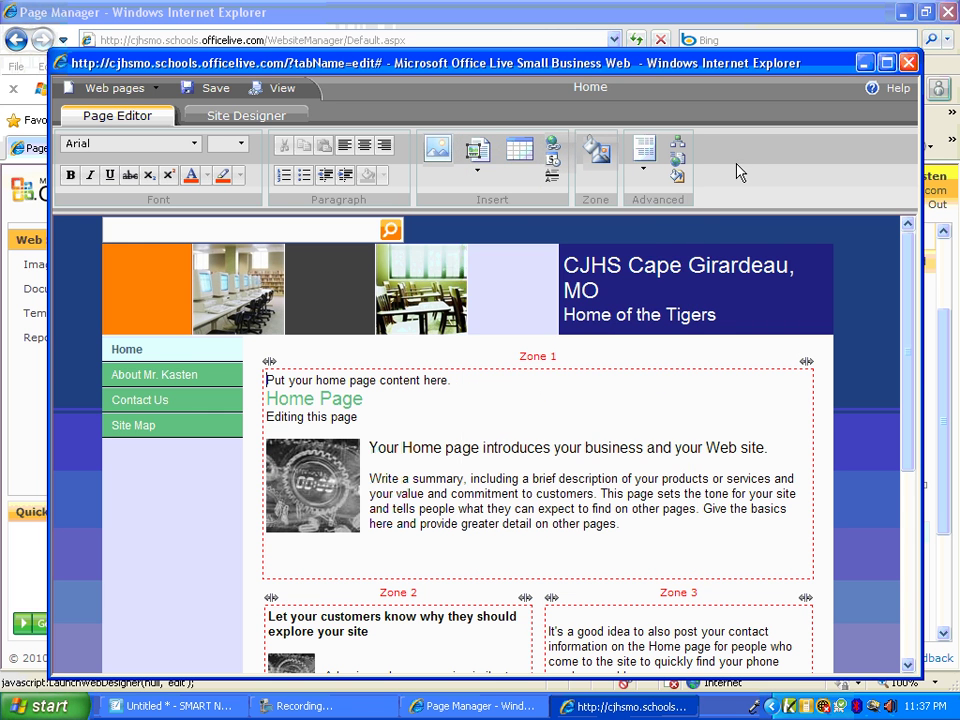
View the Home page in a preview window, copy its web address, then close the preview
click(272, 92)
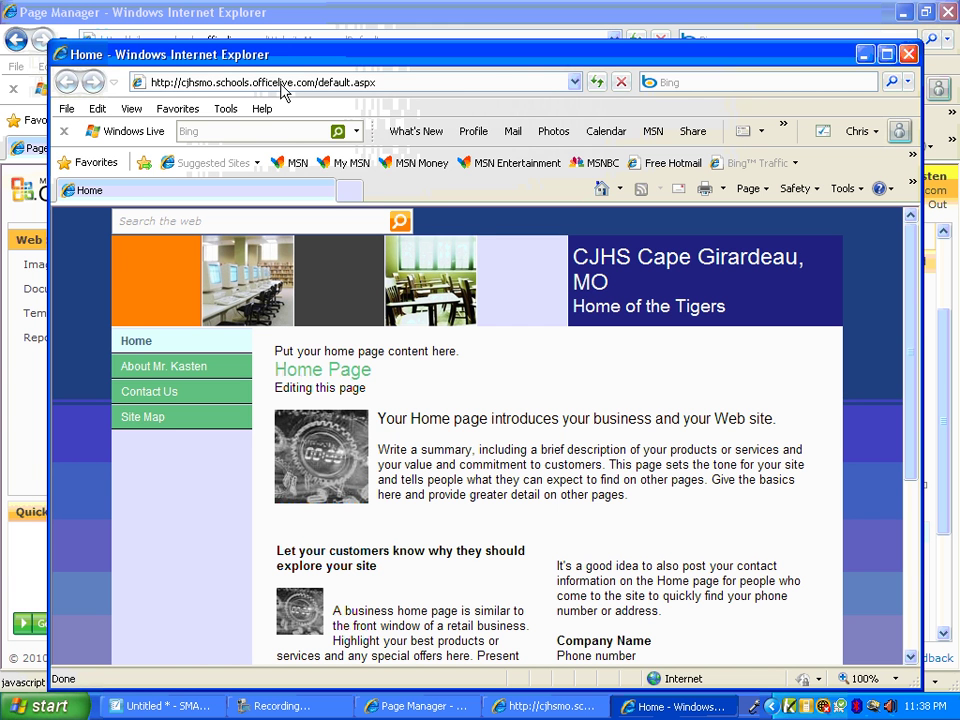
right_click(283, 89)
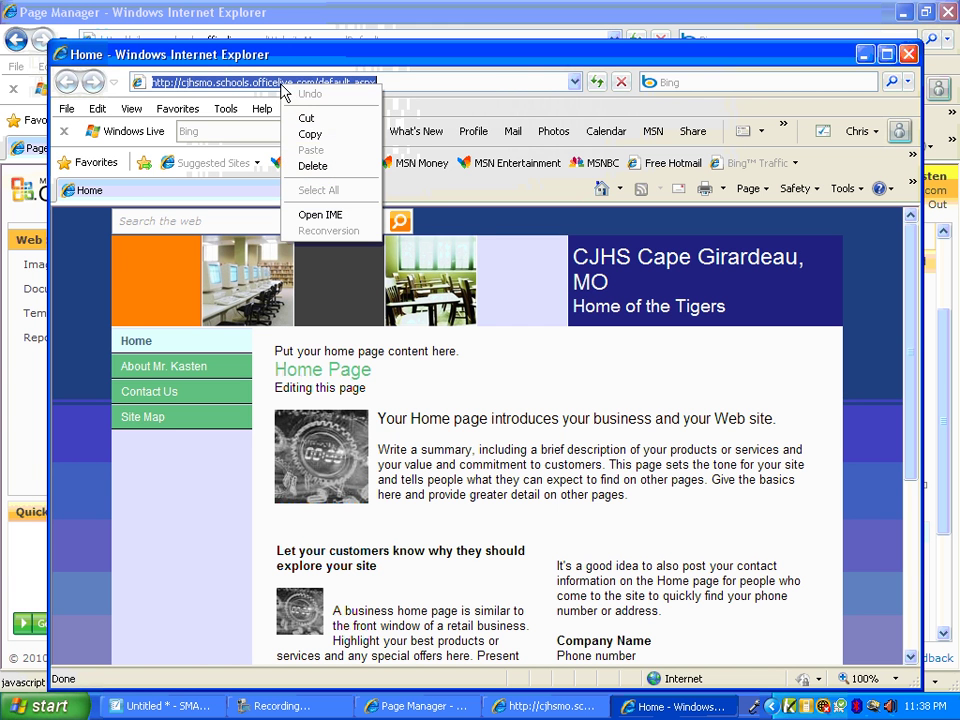
click(308, 133)
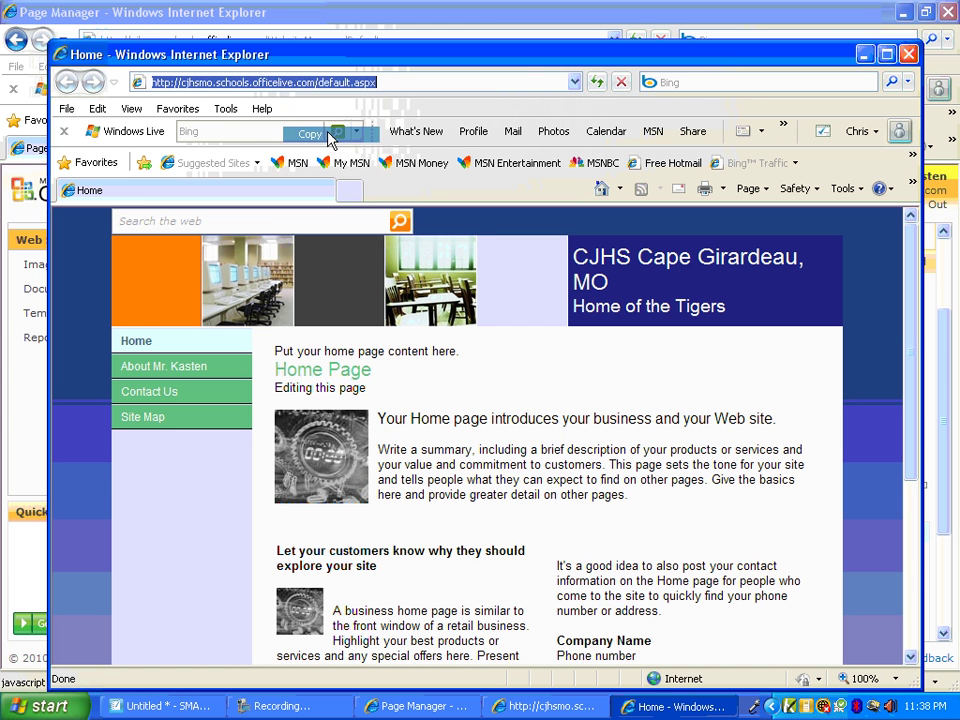
click(908, 55)
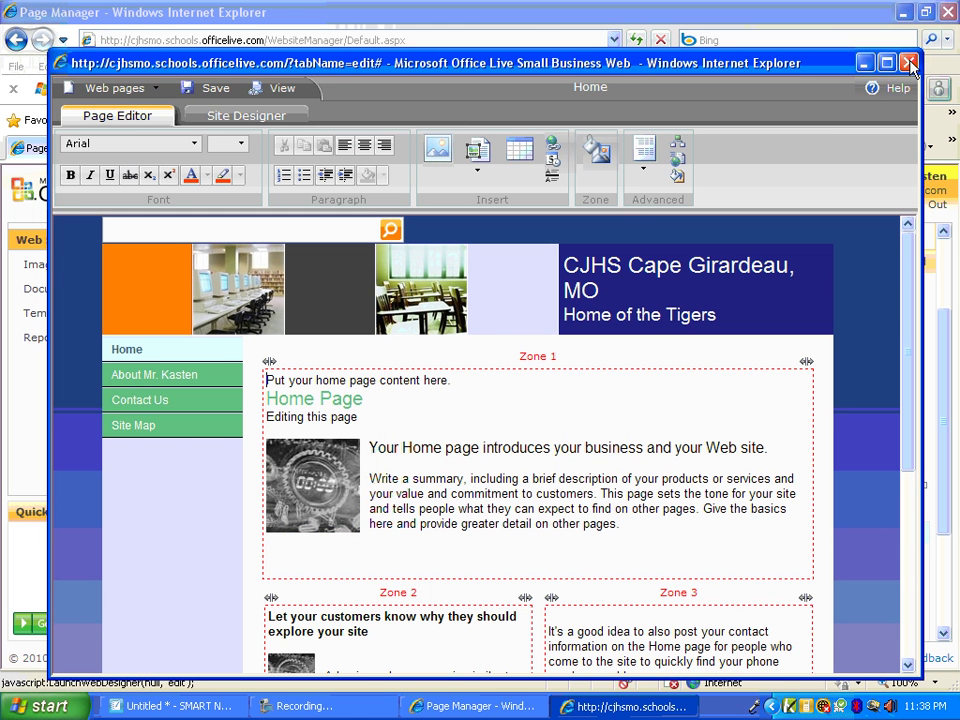
Close the editor and load the copied site address, minus default.aspx, in a new tab
click(908, 63)
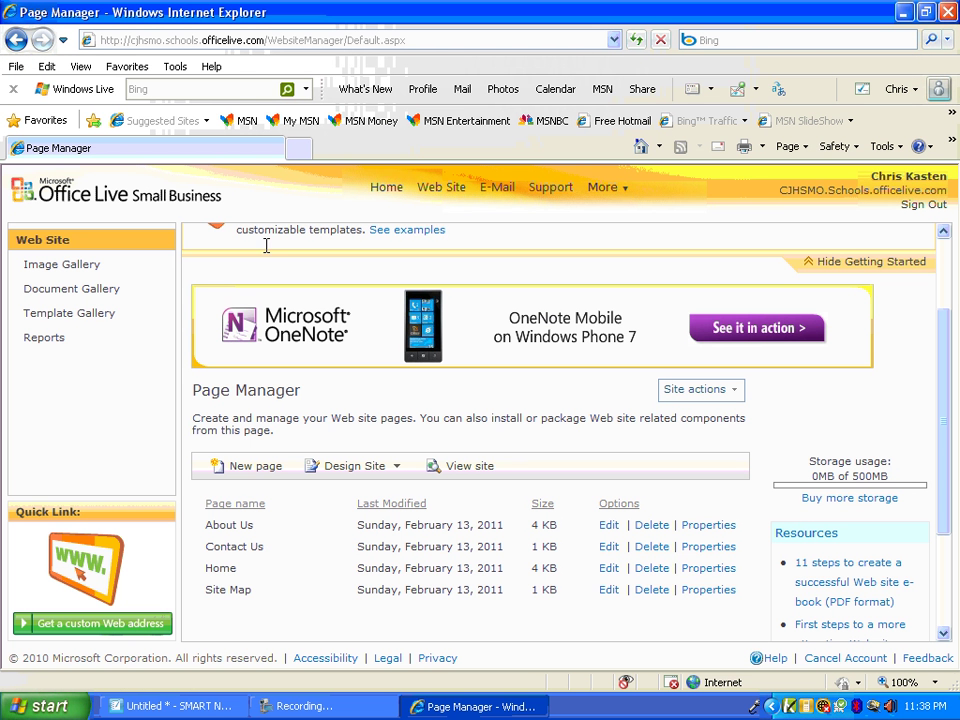
click(298, 148)
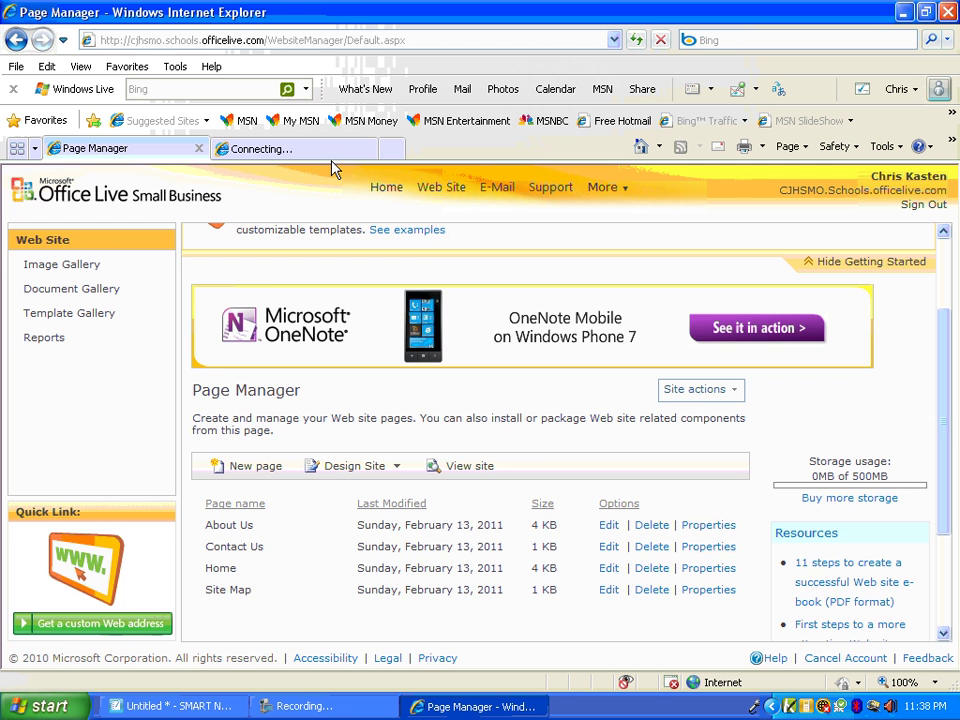
right_click(165, 41)
click(207, 101)
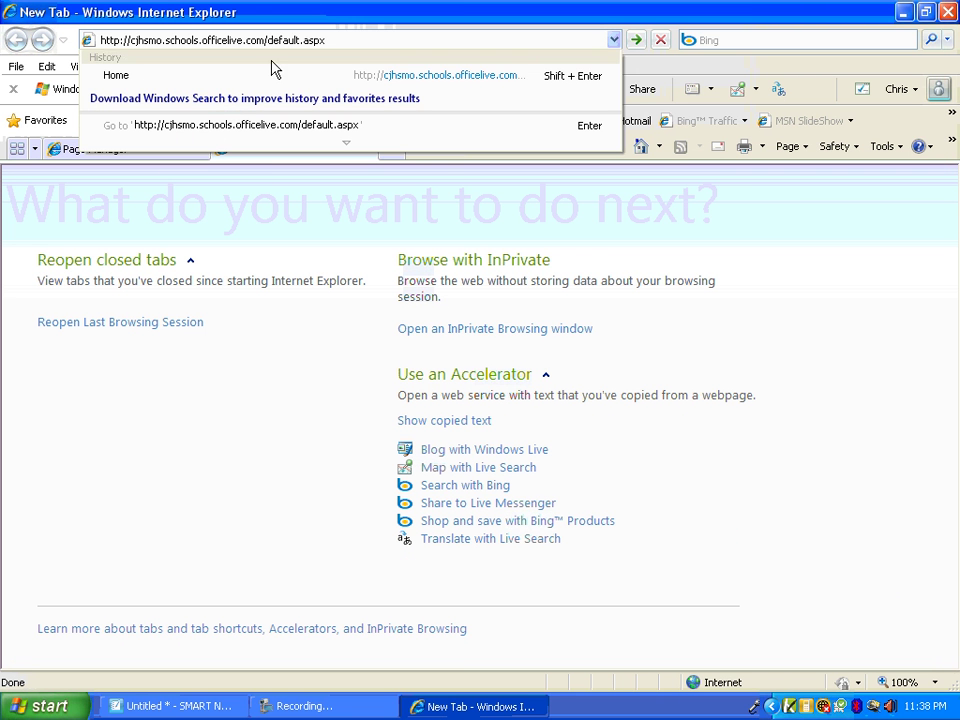
drag(266, 40, 368, 37)
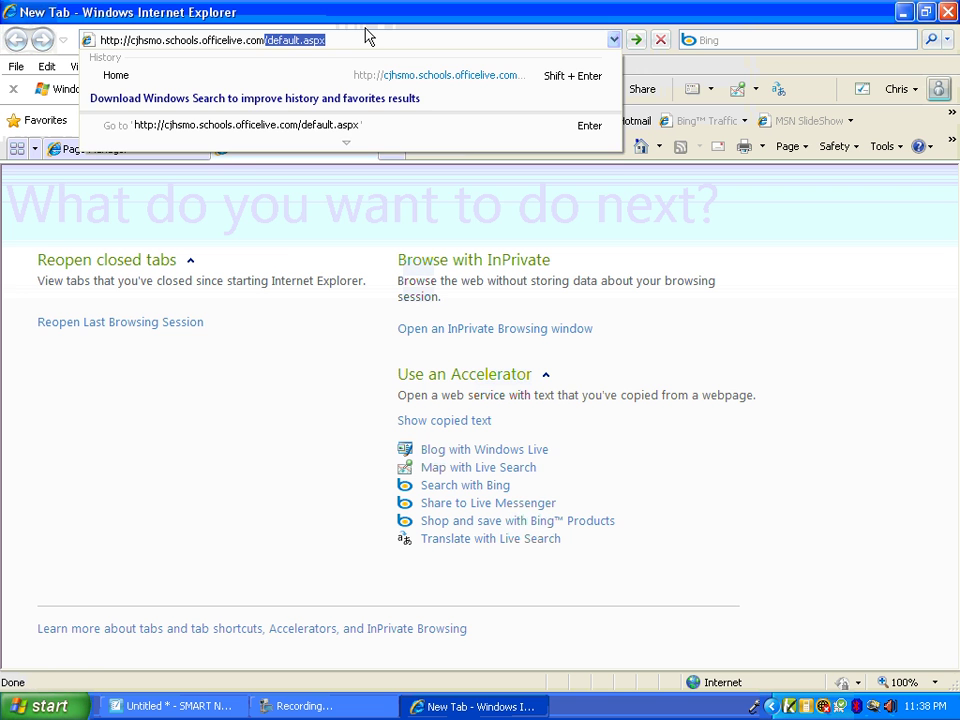
key(BackSpace)
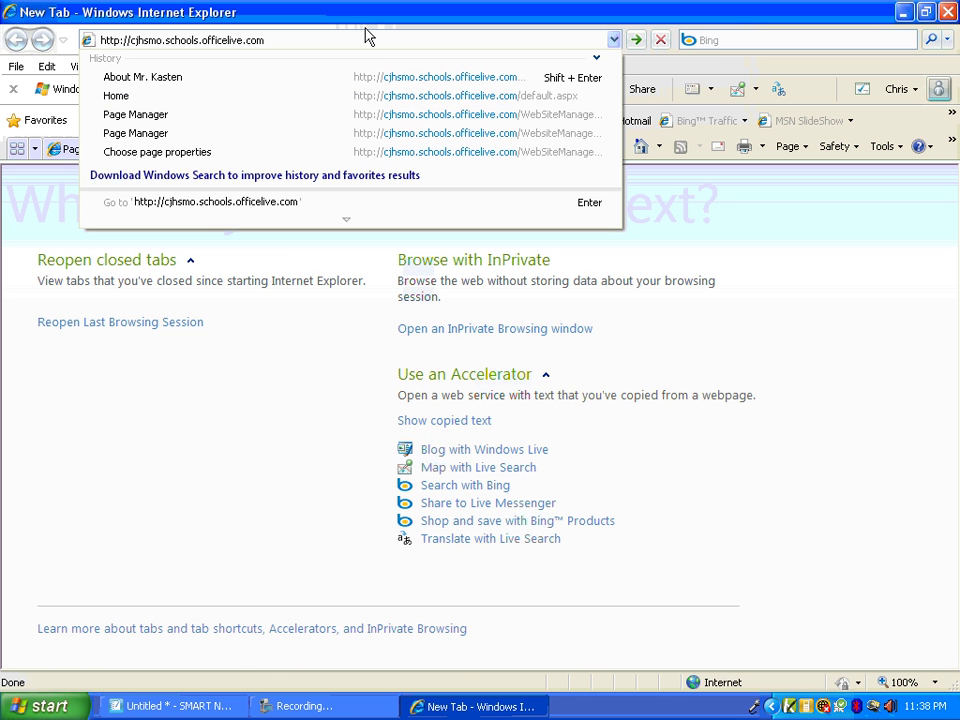
key(Return)
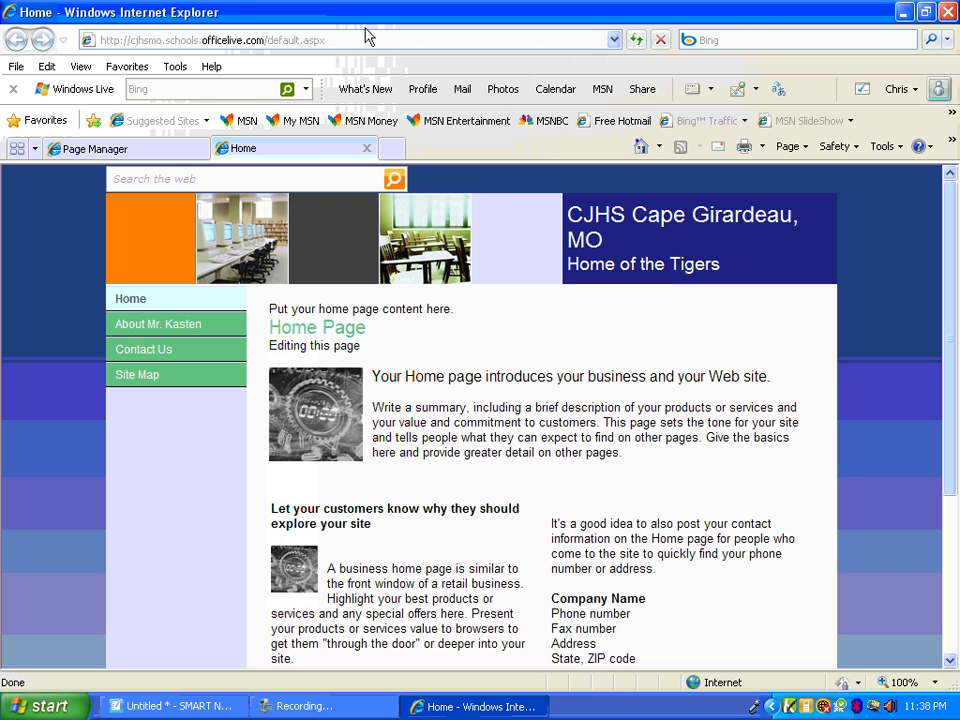
Check the published About Mr. Kasten and Home pages, then close the site tab
click(166, 331)
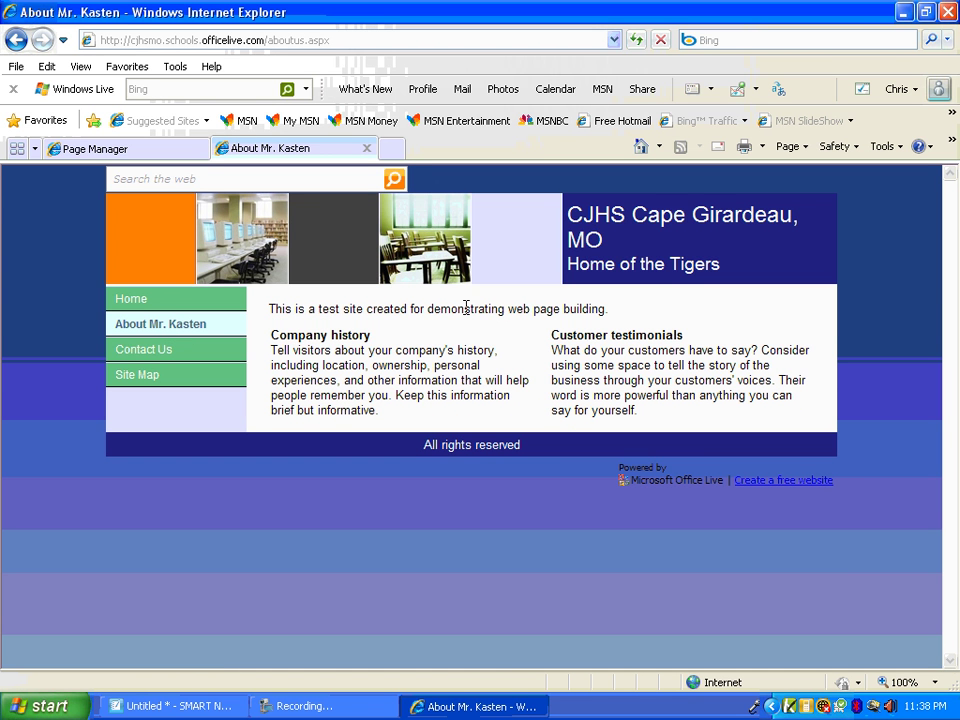
click(144, 303)
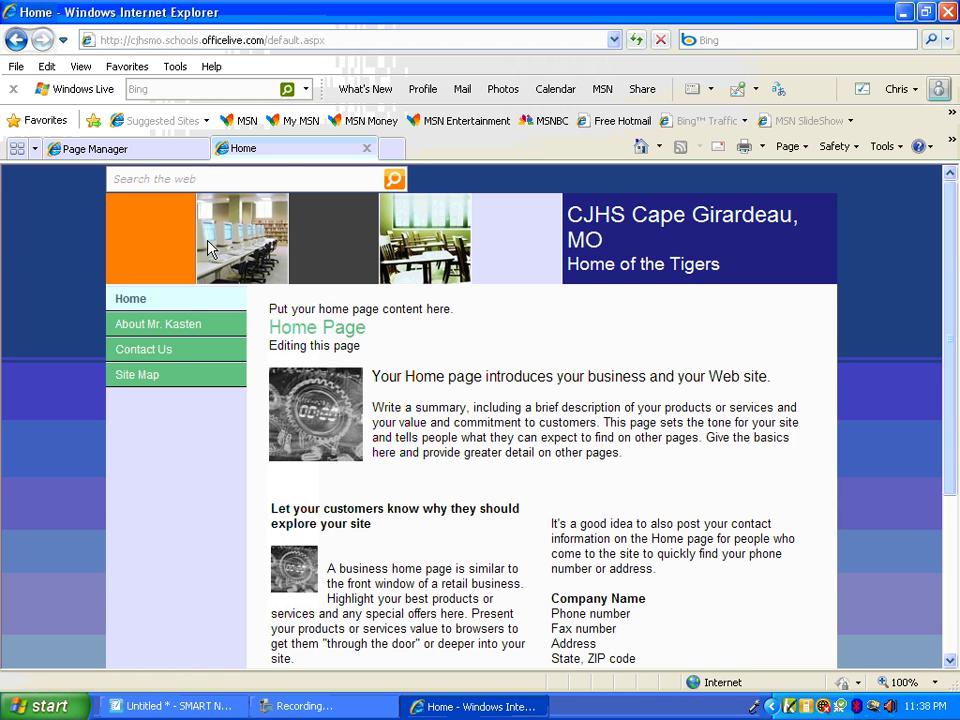
click(367, 149)
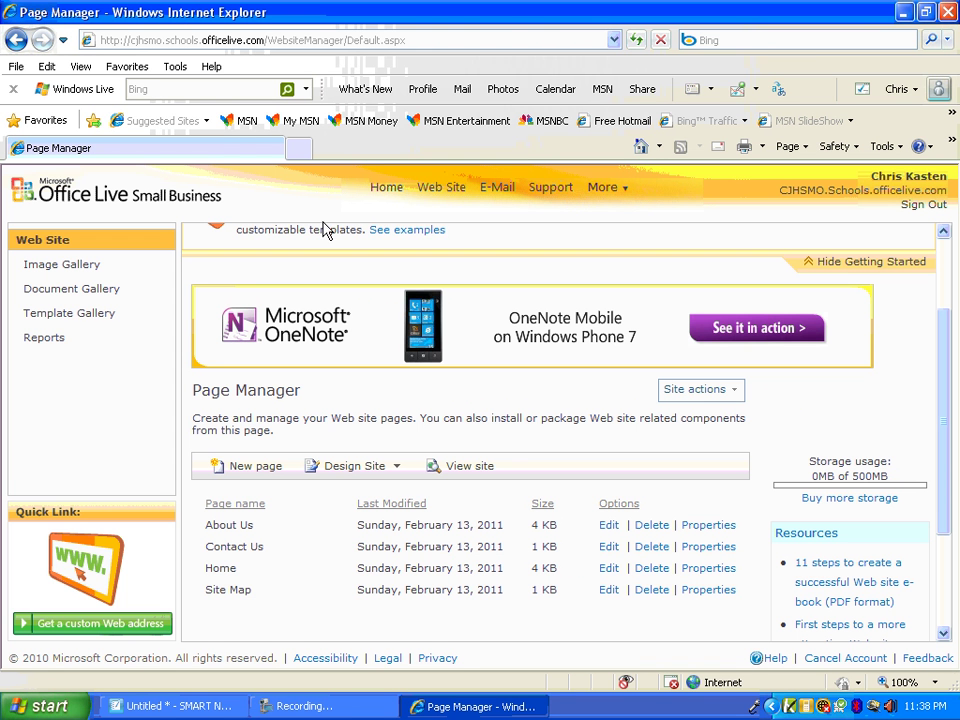
Look through the empty Image and Document Galleries, backing out of the Reports error page
click(108, 272)
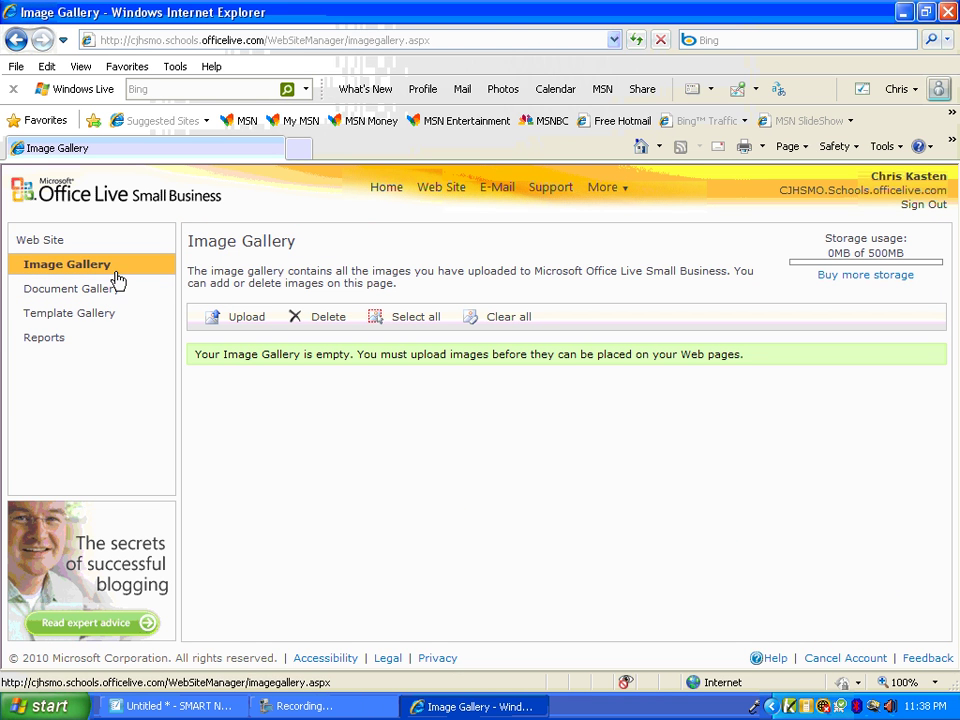
click(106, 293)
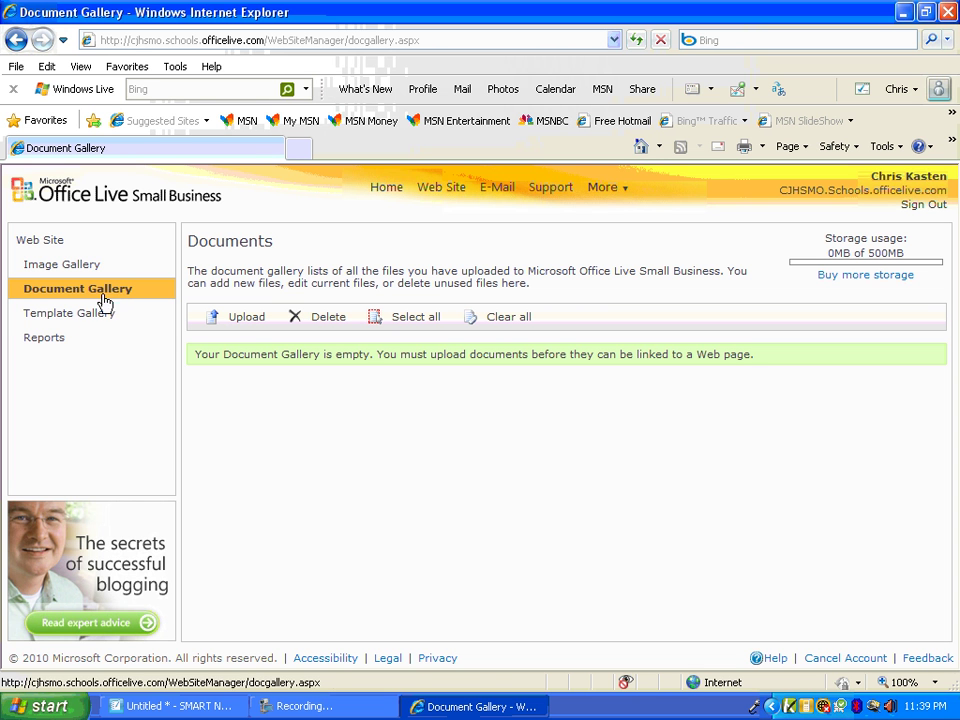
click(45, 338)
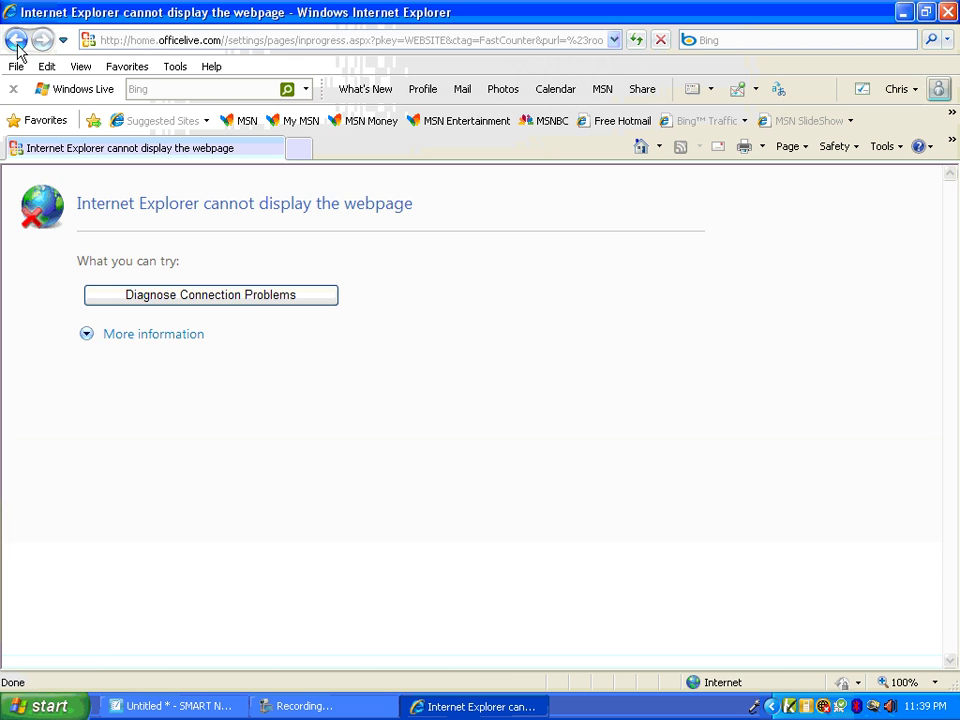
click(17, 44)
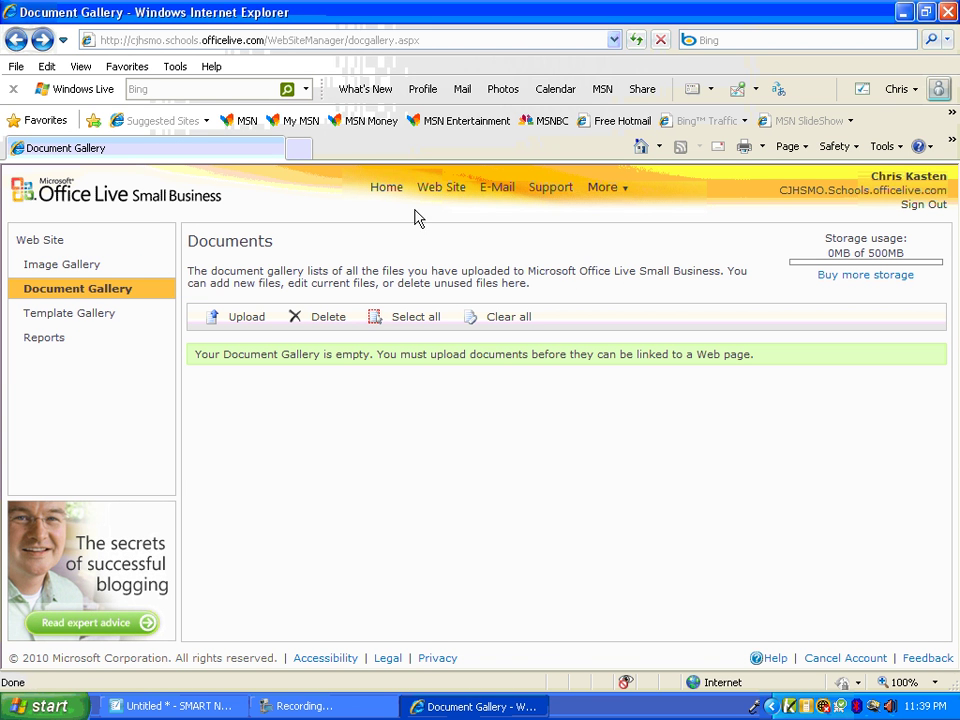
Go to the domain settings and start renaming the site's domain, accepting the warning
click(386, 188)
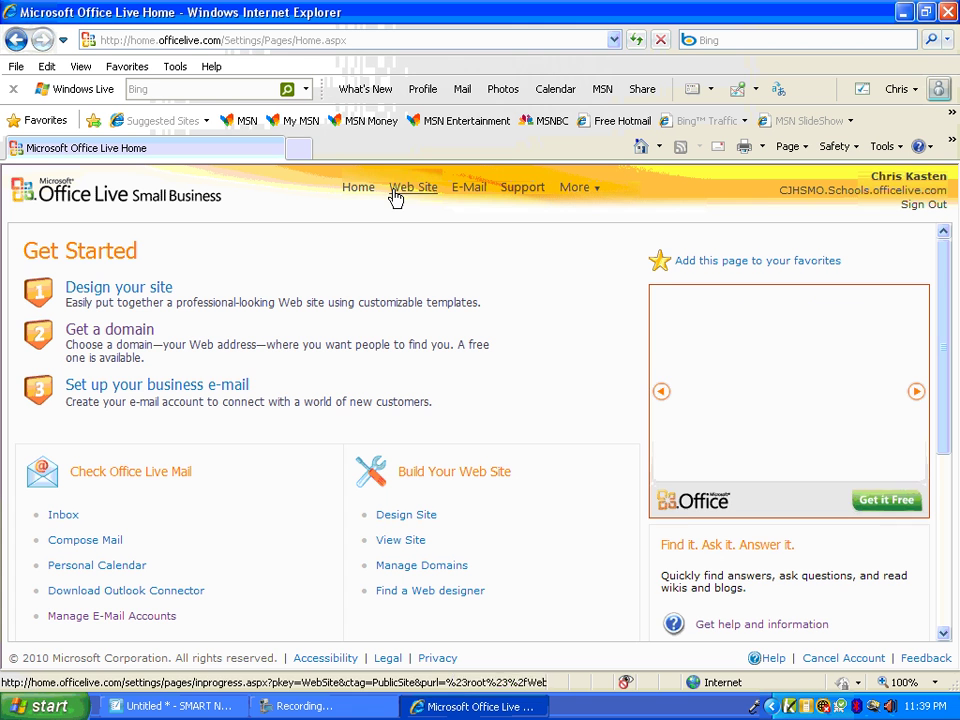
click(131, 333)
scroll(237, 358, down, 2)
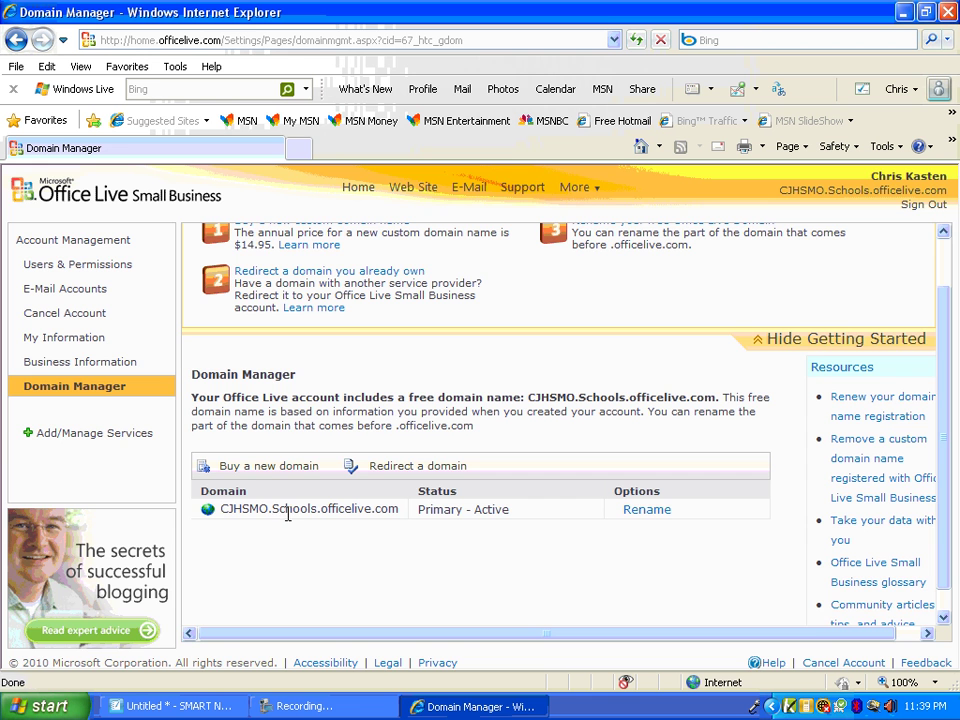
click(640, 510)
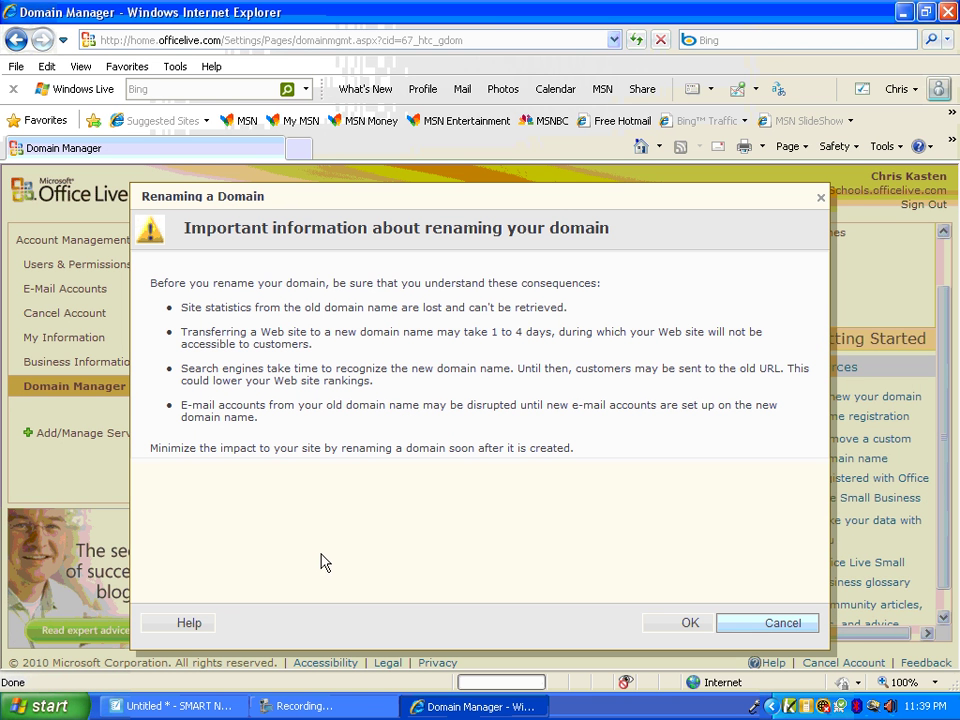
click(684, 625)
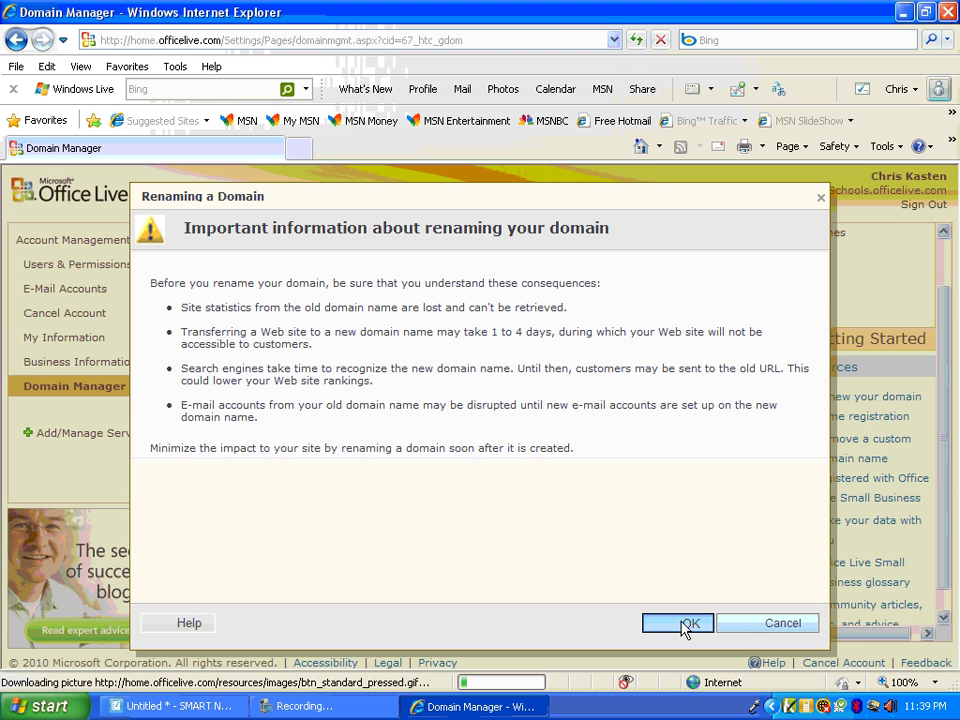
Leave the category on schools and the new name blank, returning Home without saving
scroll(413, 563, down, 2)
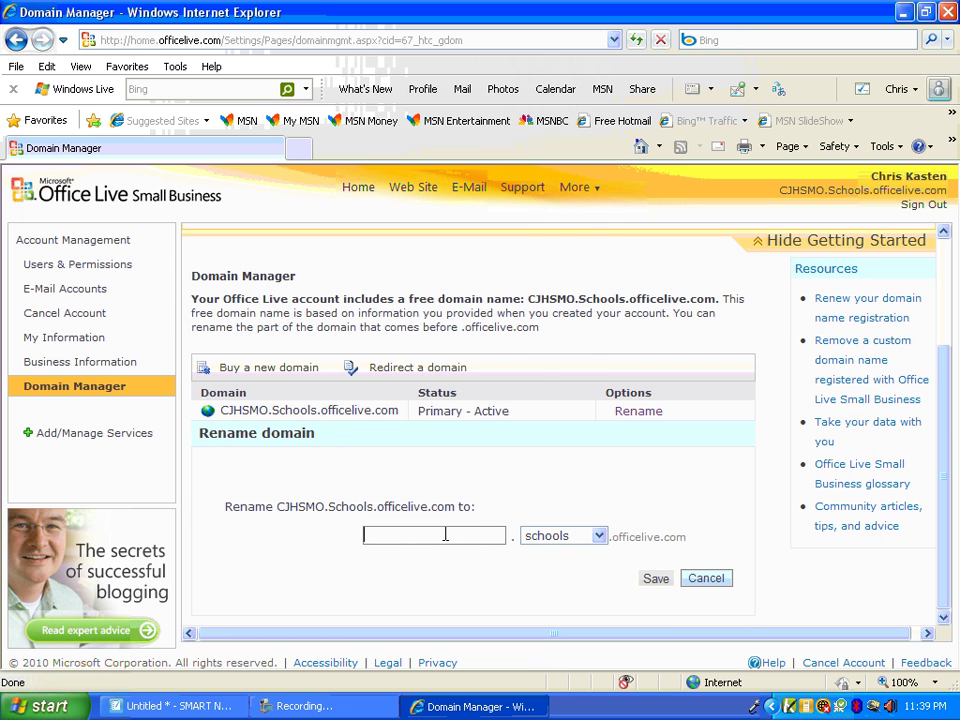
click(600, 537)
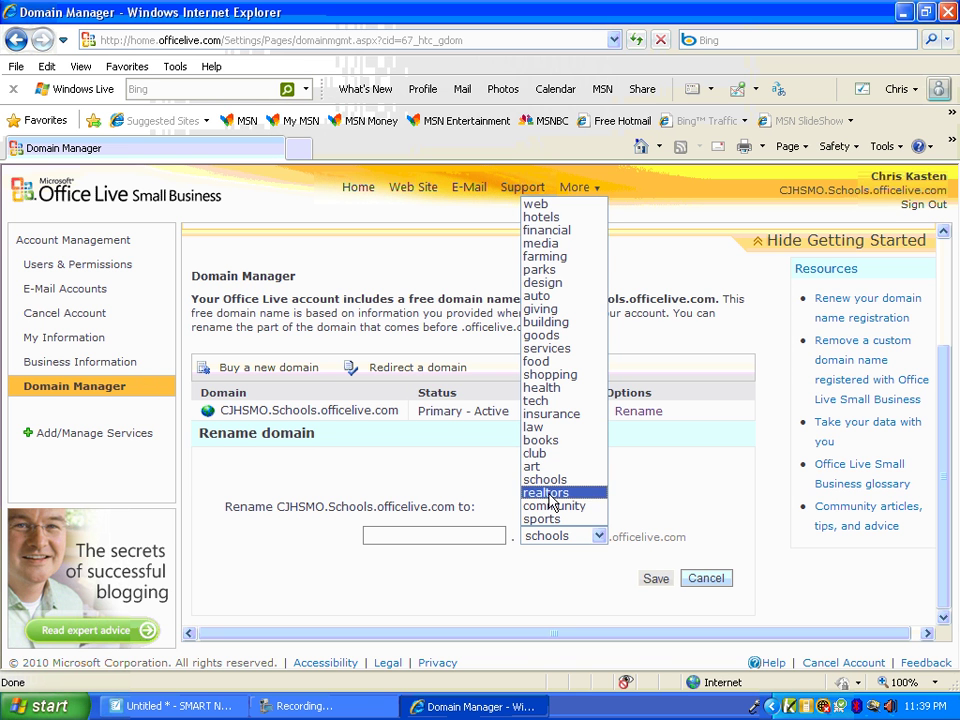
click(697, 494)
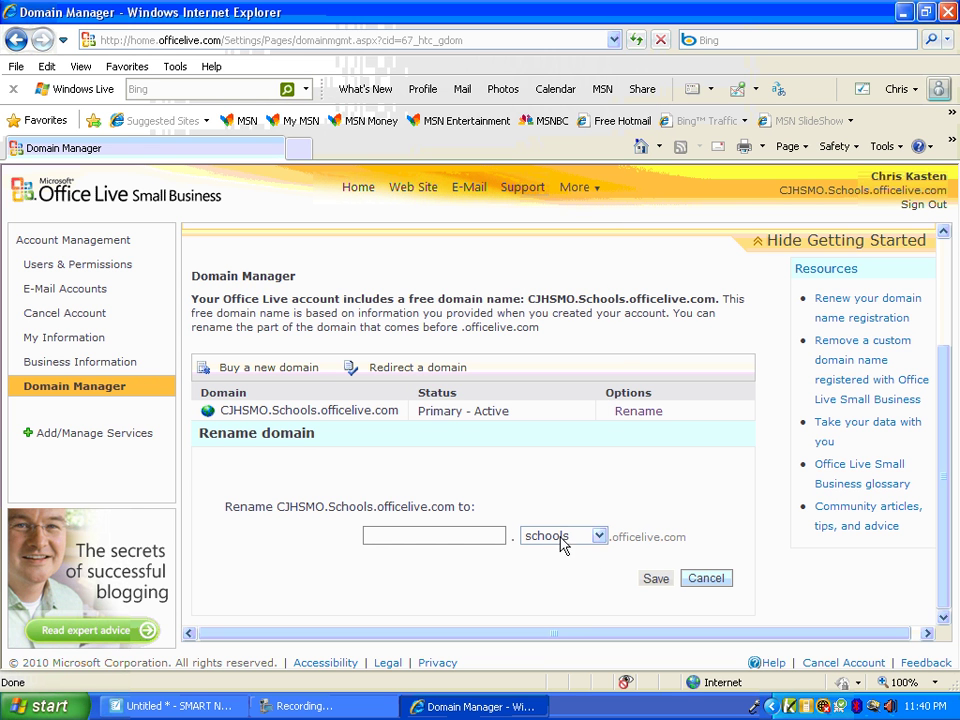
click(370, 538)
click(357, 187)
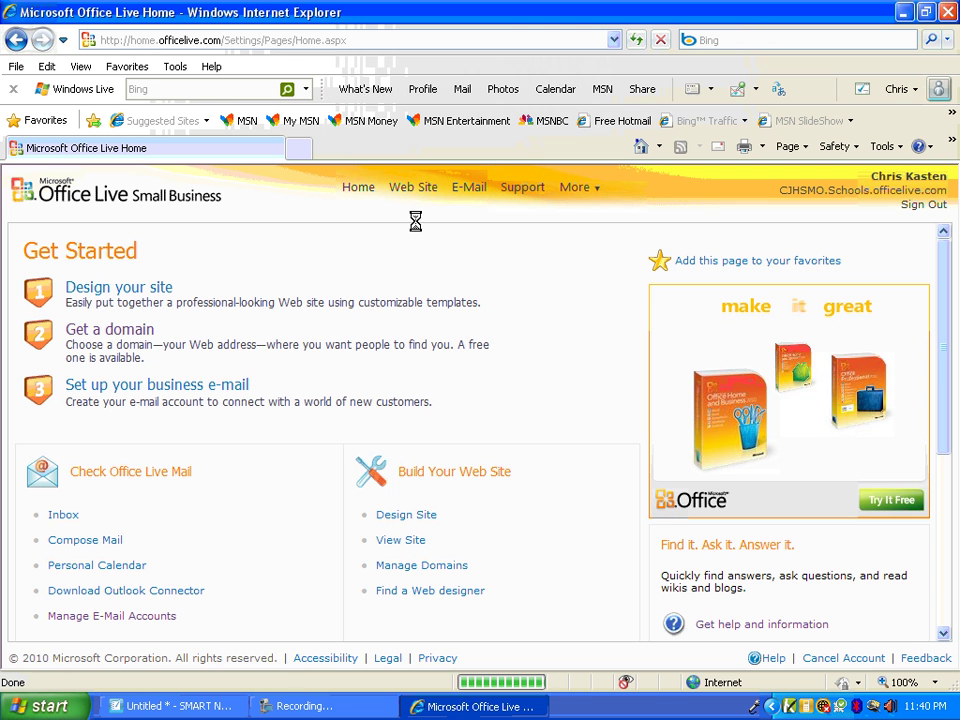
Scroll through the four-page list in Web Site Page Manager, then start a blank browser tab
click(415, 189)
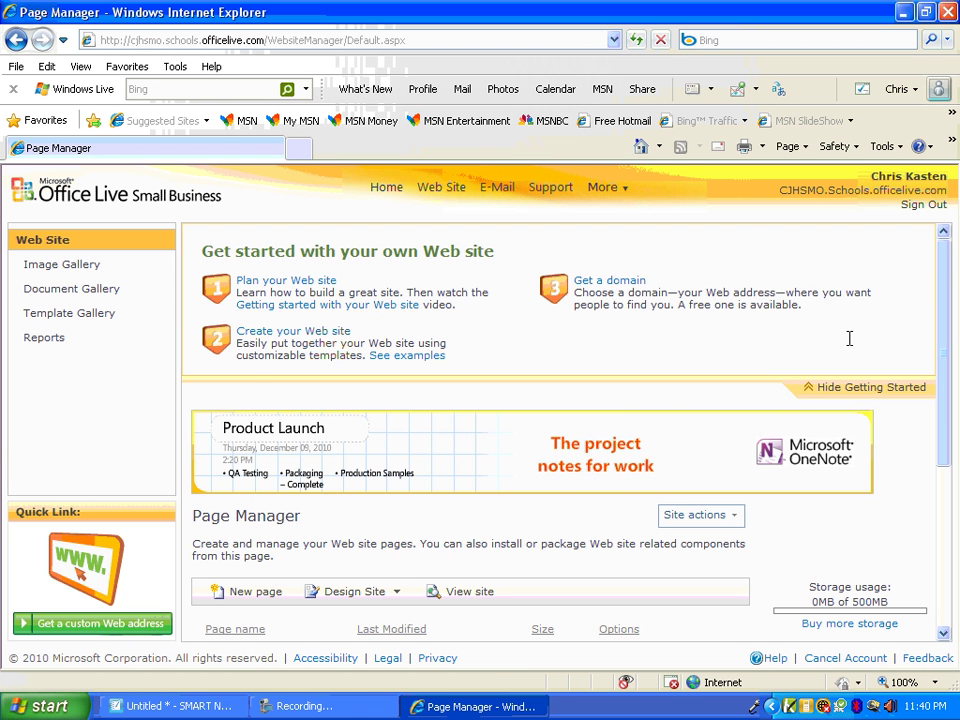
mouse_move(952, 274)
mouse_down()
mouse_move(949, 396)
mouse_move(945, 273)
mouse_up()
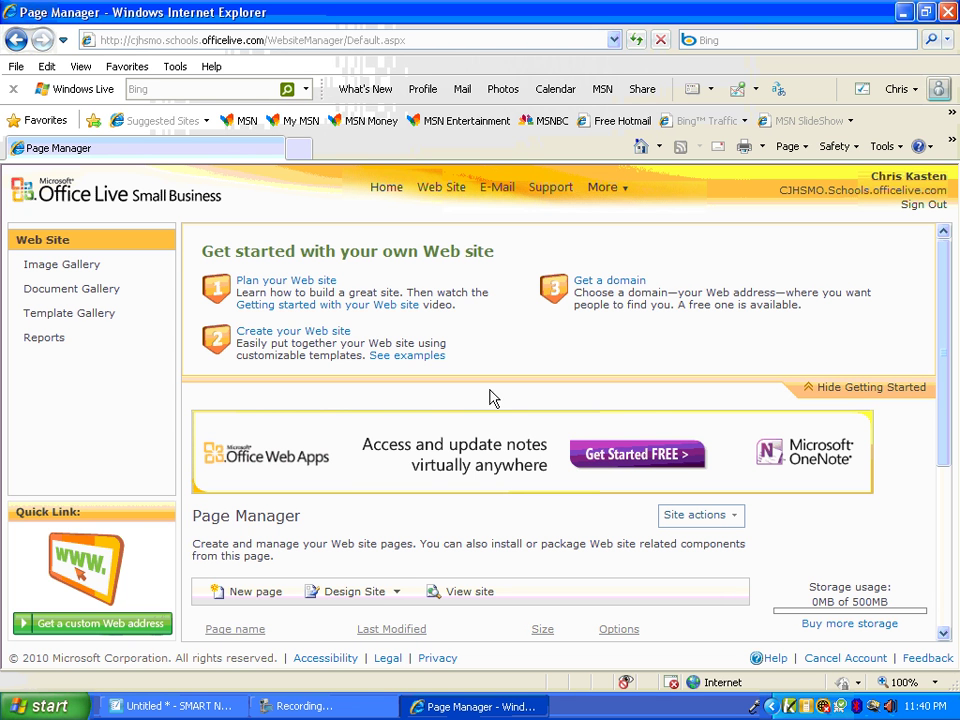
scroll(454, 456, down, 4)
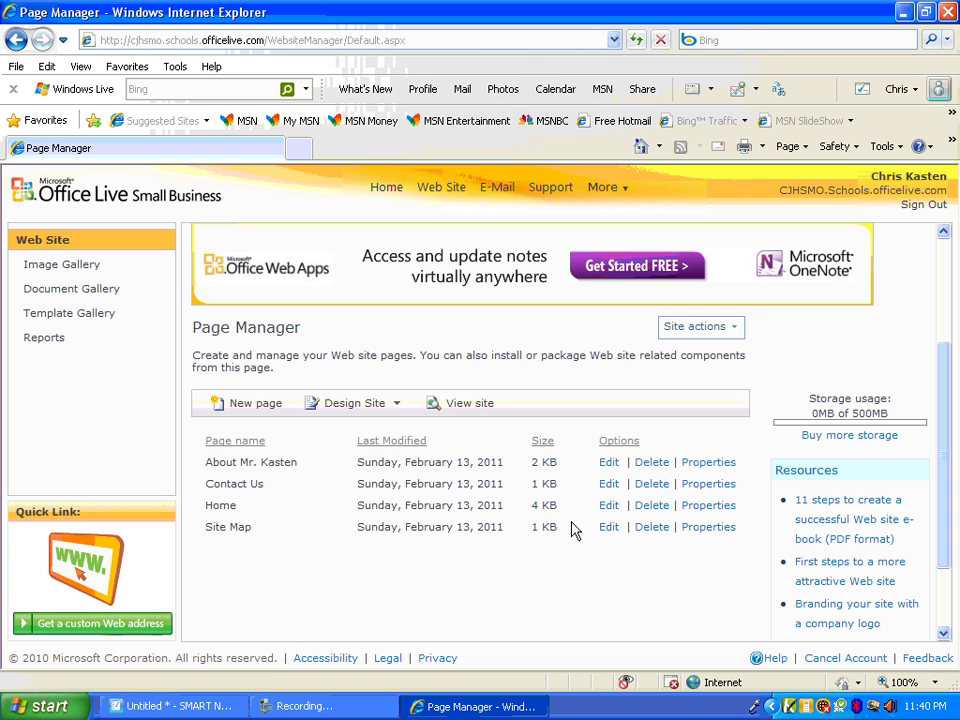
scroll(465, 523, up, 3)
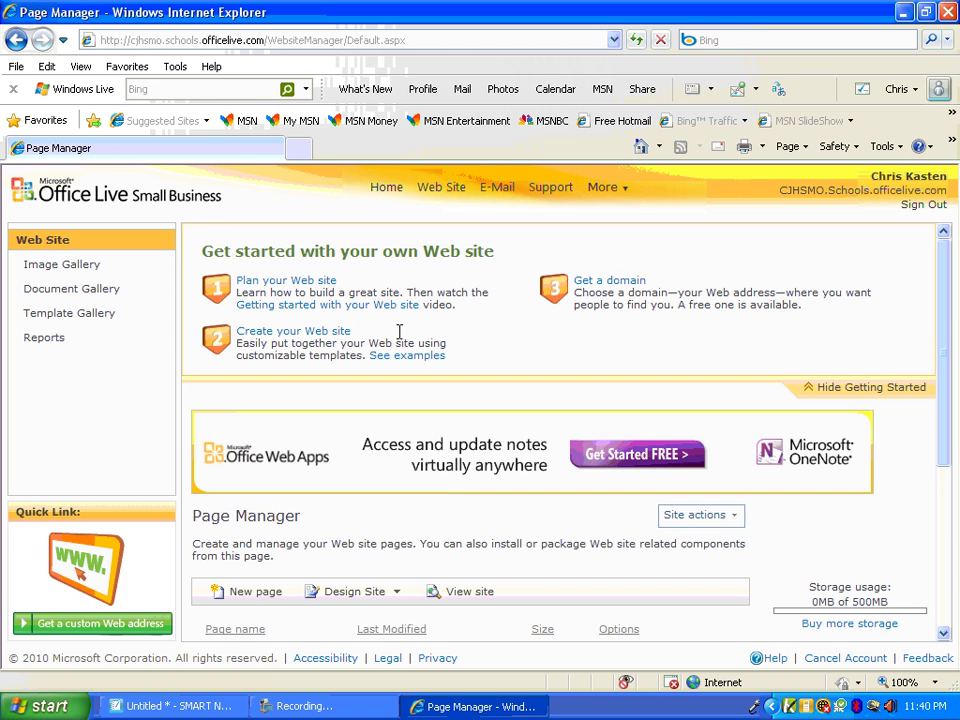
click(299, 149)
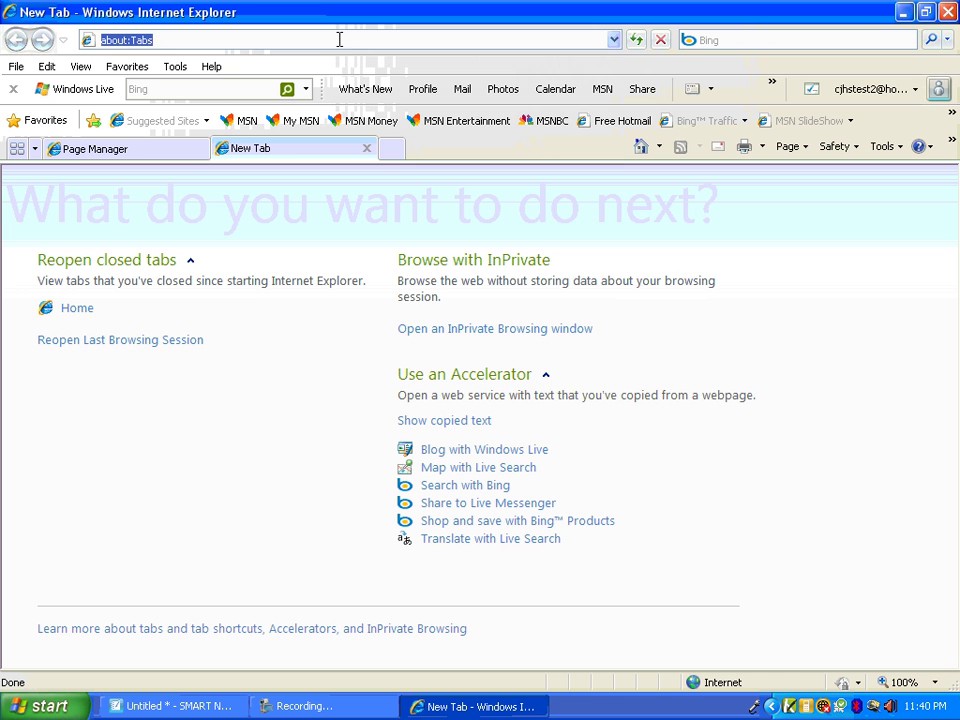
Load mrksmathclass.web.officelive.com in the new tab and scroll through Mr. K's Math Page
text(www)
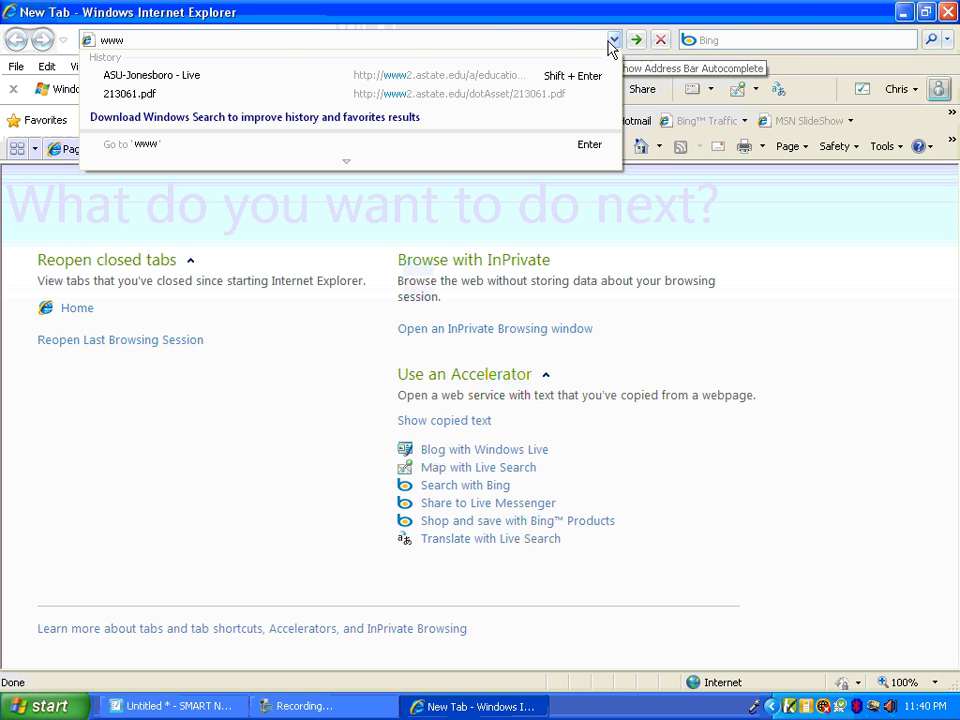
text(.mrksmathclass)
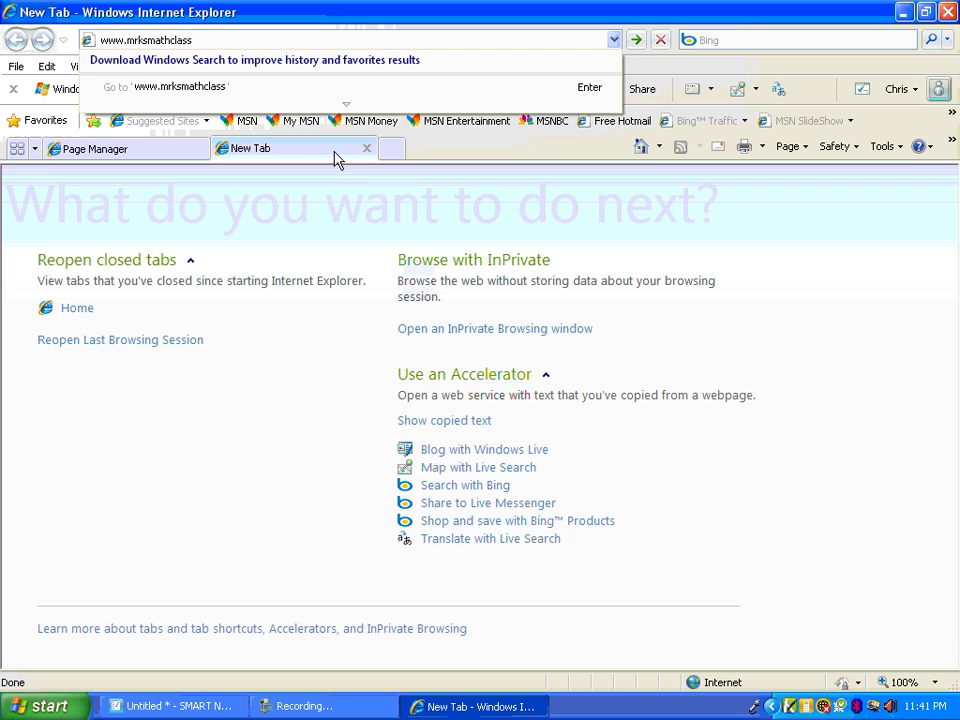
click(180, 155)
click(248, 156)
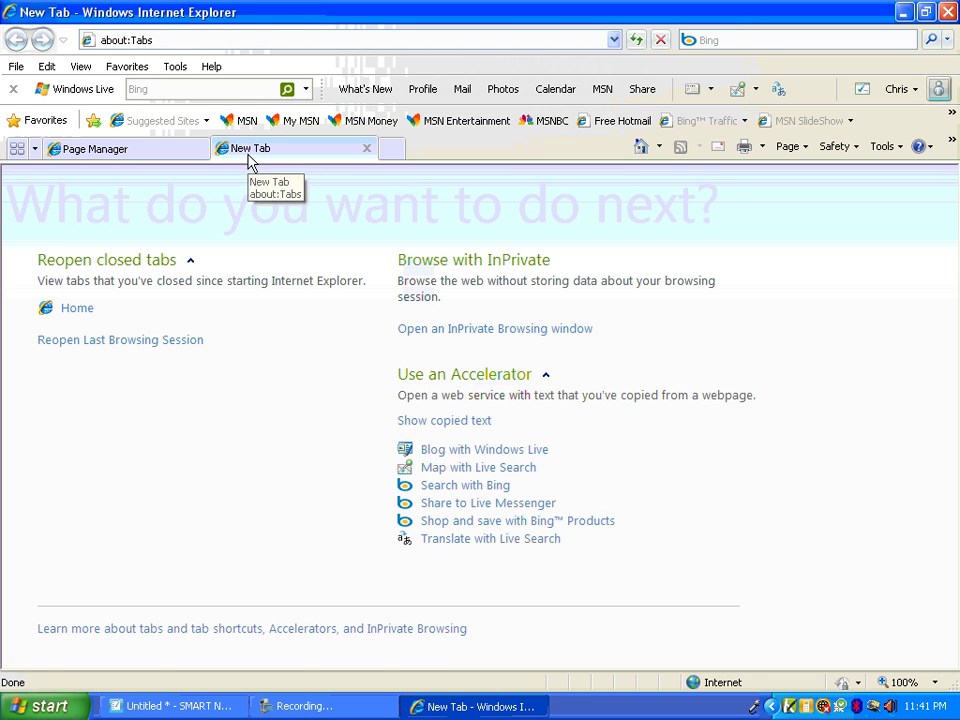
click(167, 38)
text(mr)
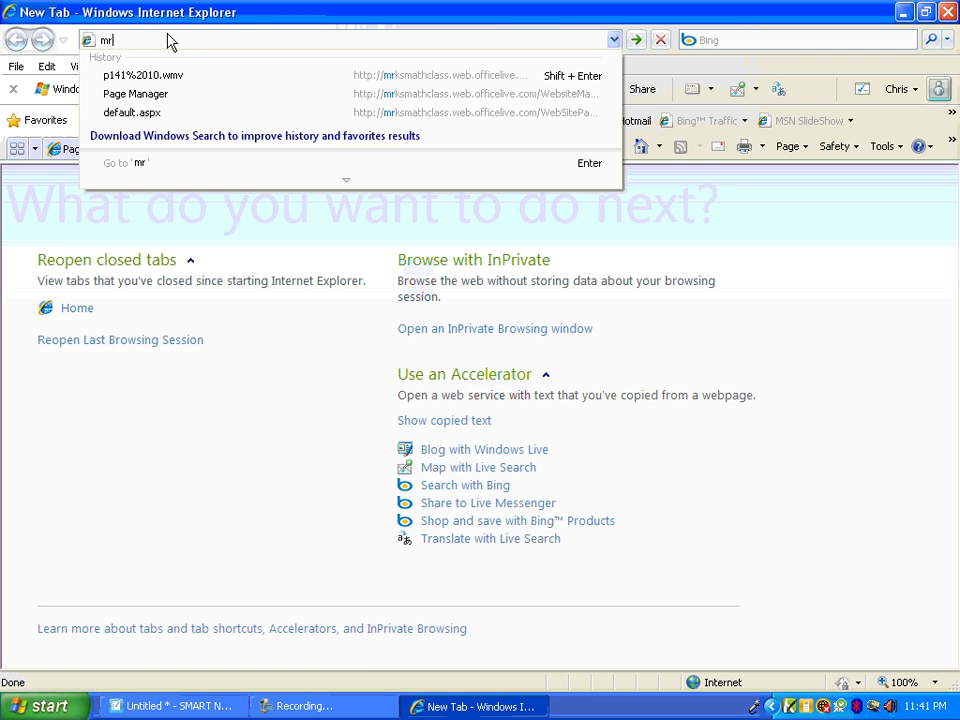
text(ksmathclass.web.o)
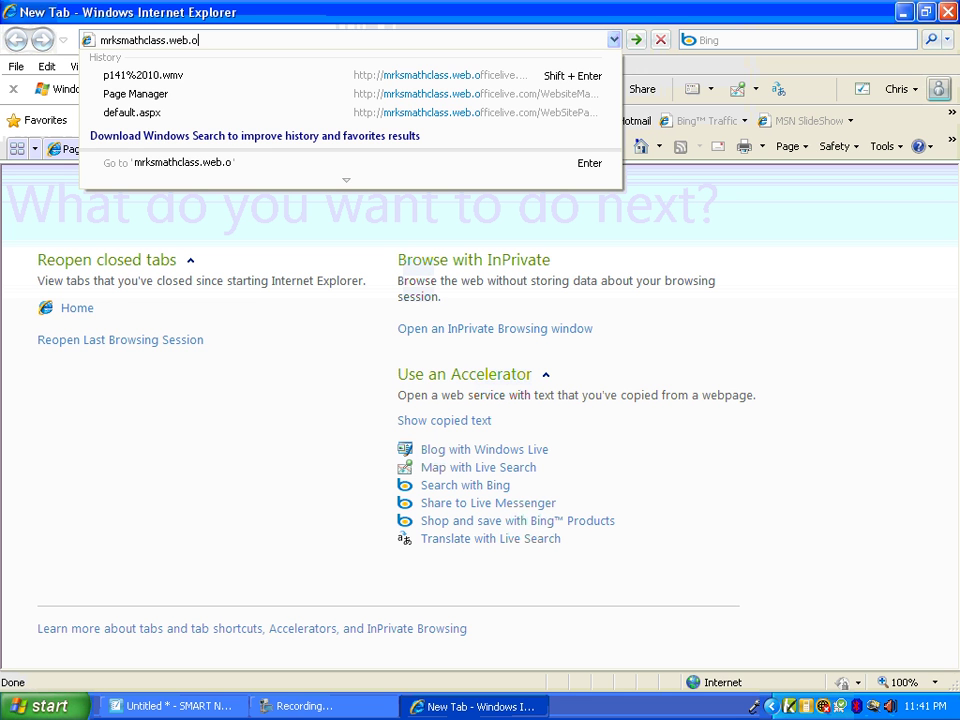
text(fficelive.com)
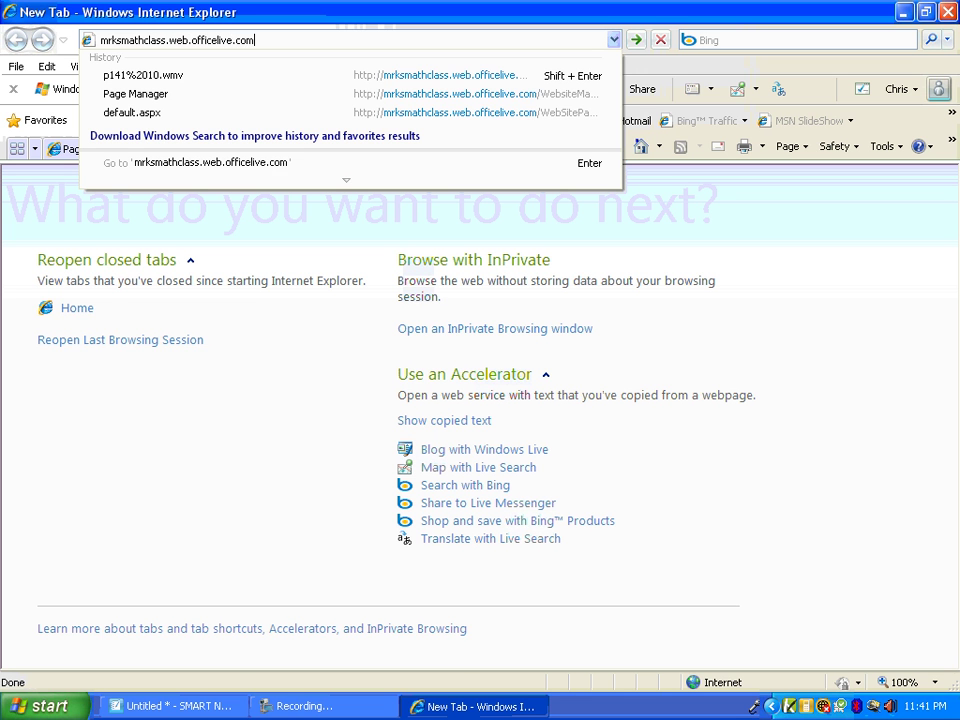
key(Return)
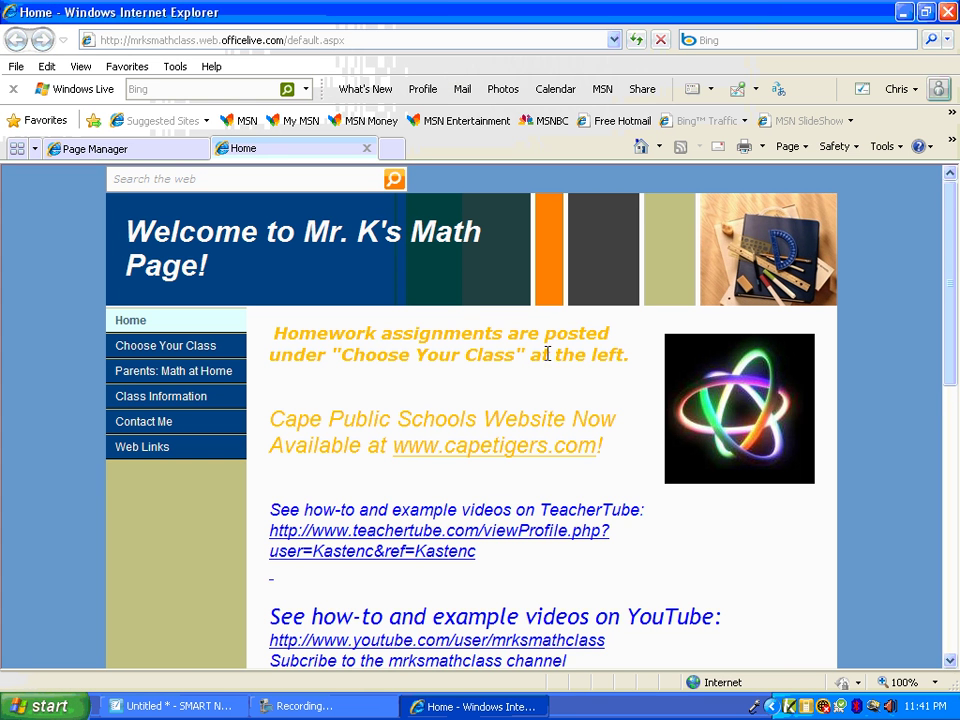
scroll(267, 391, down, 3)
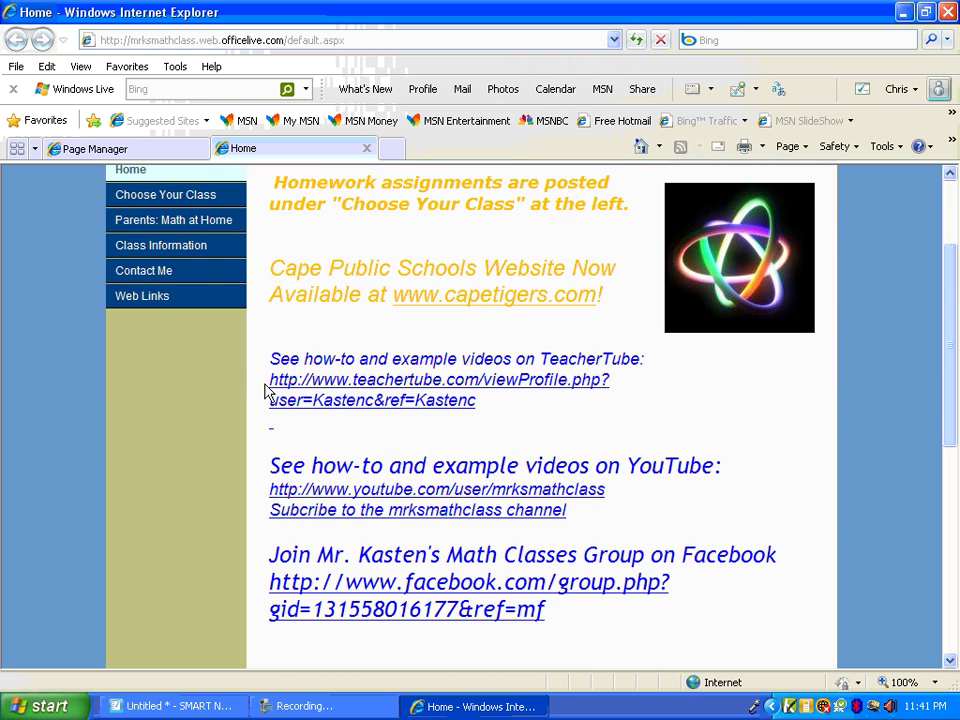
scroll(272, 414, down, 5)
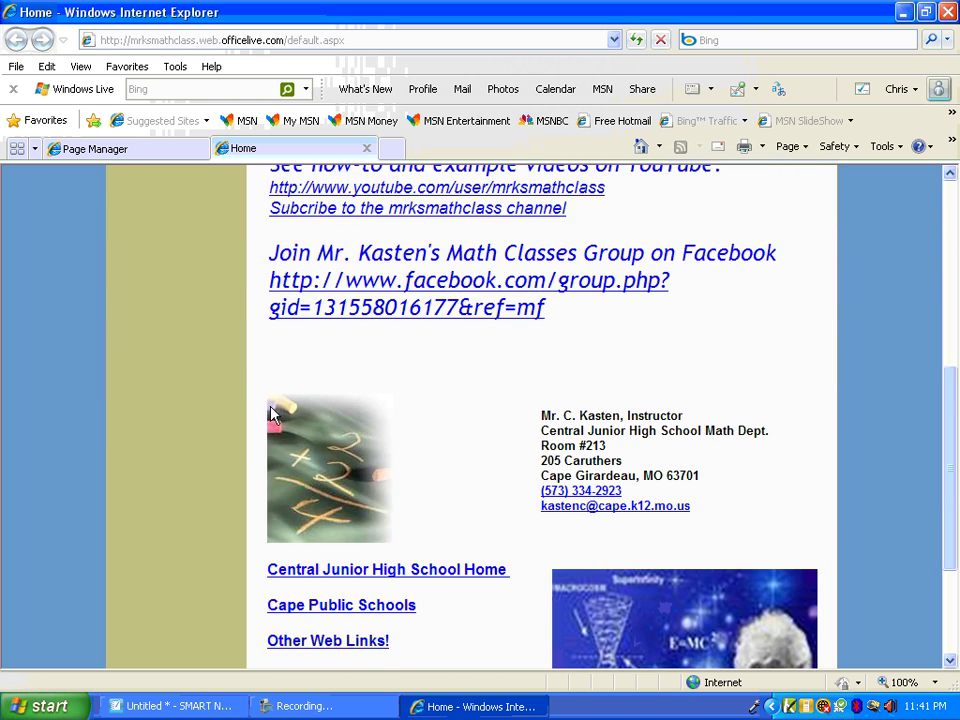
scroll(284, 412, down, 2)
scroll(390, 431, down, 2)
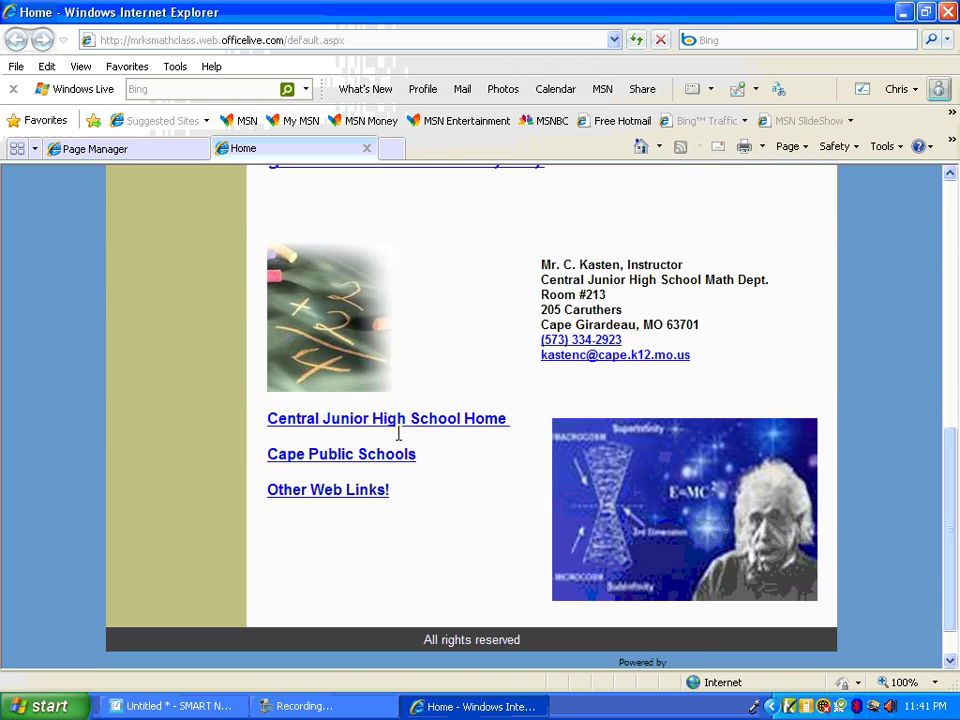
scroll(392, 466, up, 12)
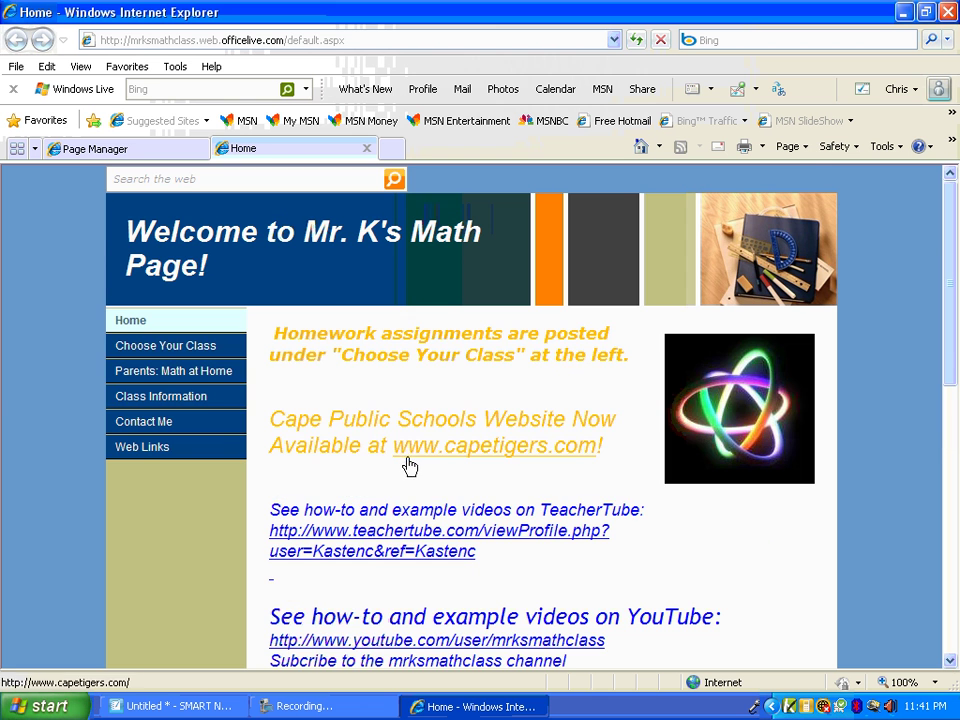
Go through Choose Your Class to the 8th Grade Pre-Algebra page and scroll to its Weekly Calendar
click(196, 349)
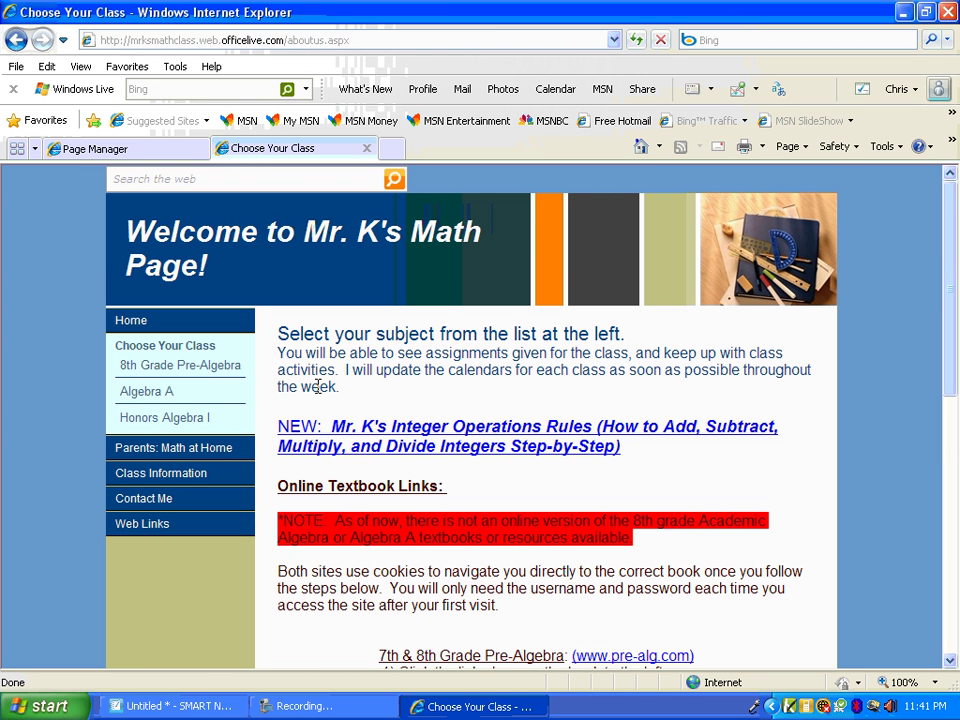
scroll(318, 387, down, 6)
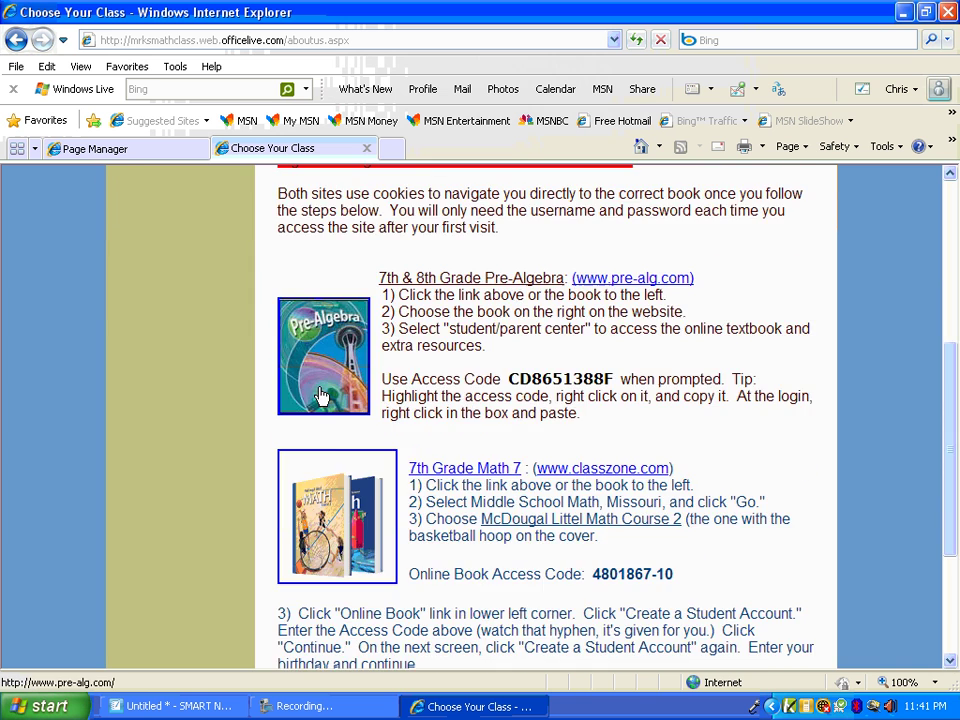
scroll(325, 395, down, 3)
scroll(322, 388, up, 9)
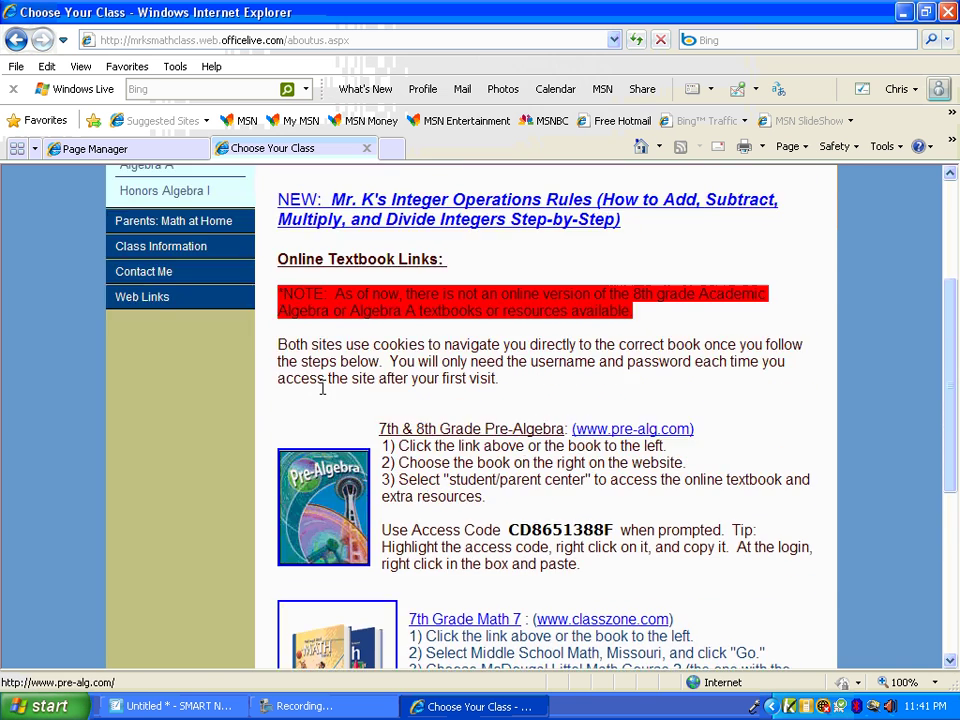
scroll(322, 388, up, 2)
click(197, 369)
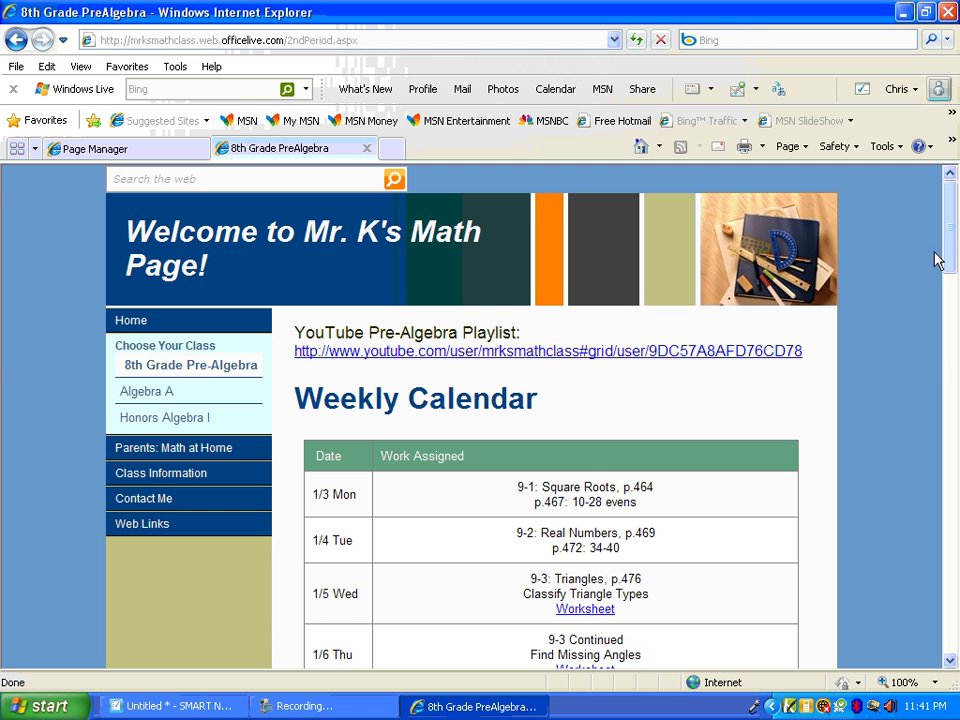
drag(953, 233, 943, 304)
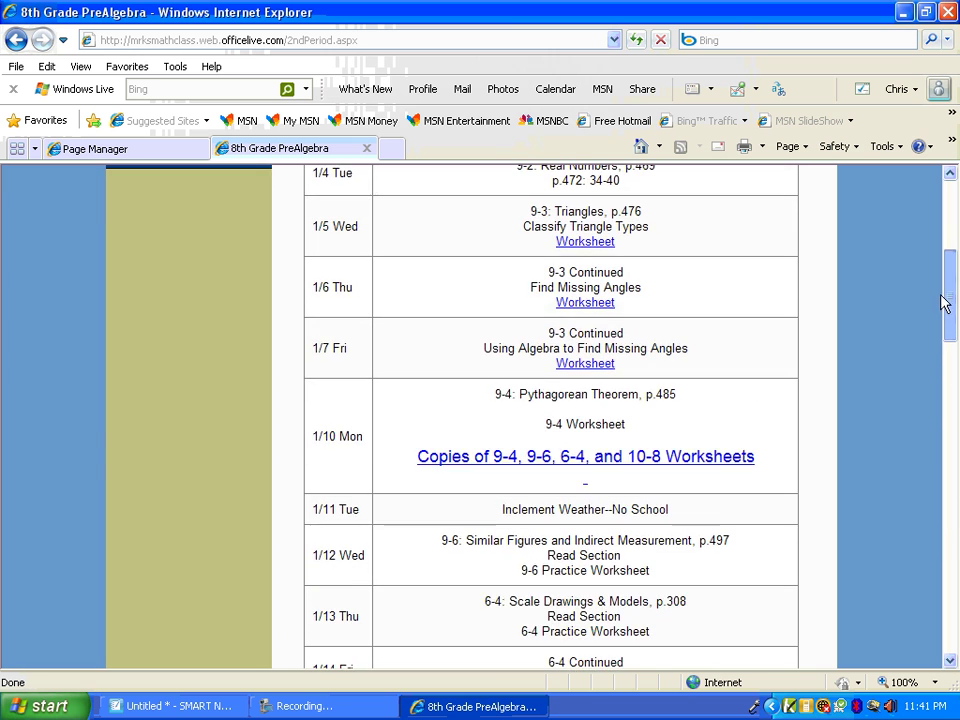
click(552, 472)
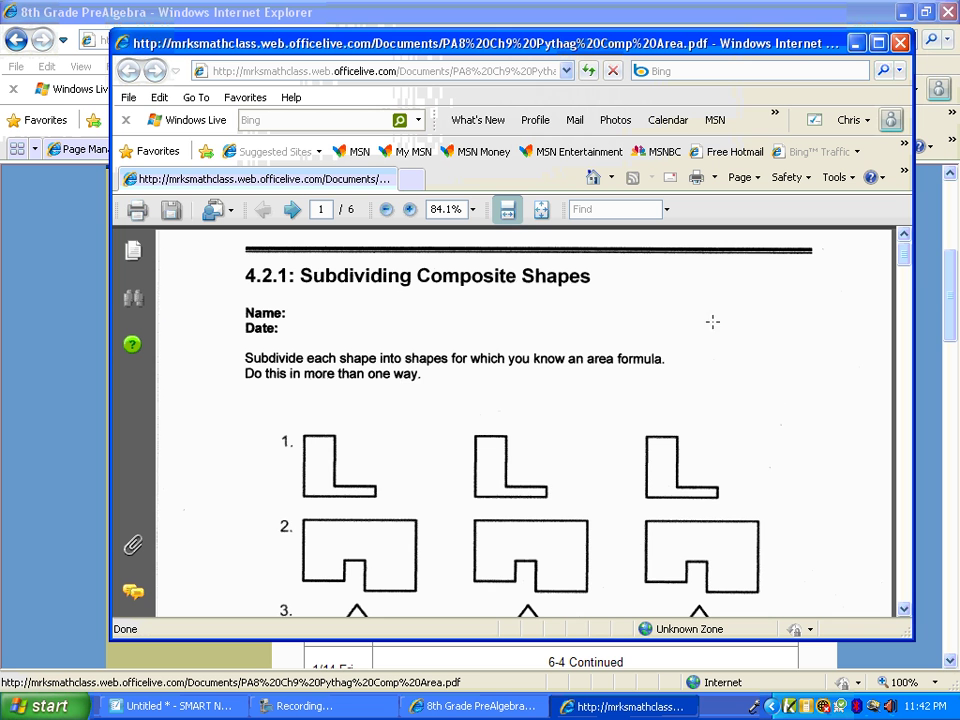
drag(908, 265, 910, 580)
click(900, 42)
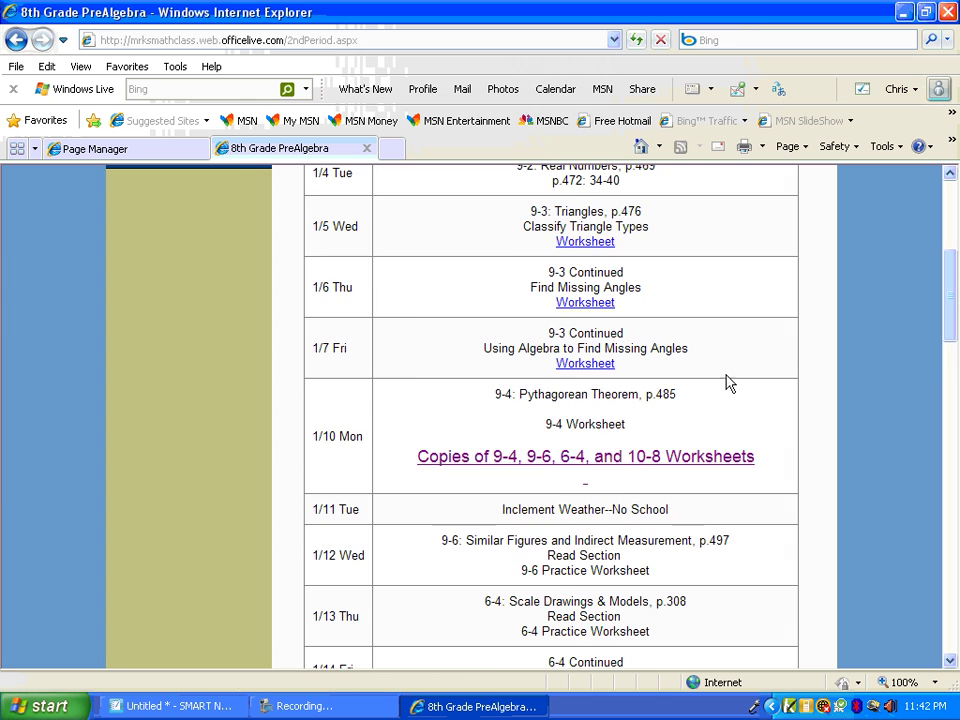
Open the Algebra A class page and scroll through its assignment calendar
scroll(724, 388, down, 4)
scroll(724, 388, down, 7)
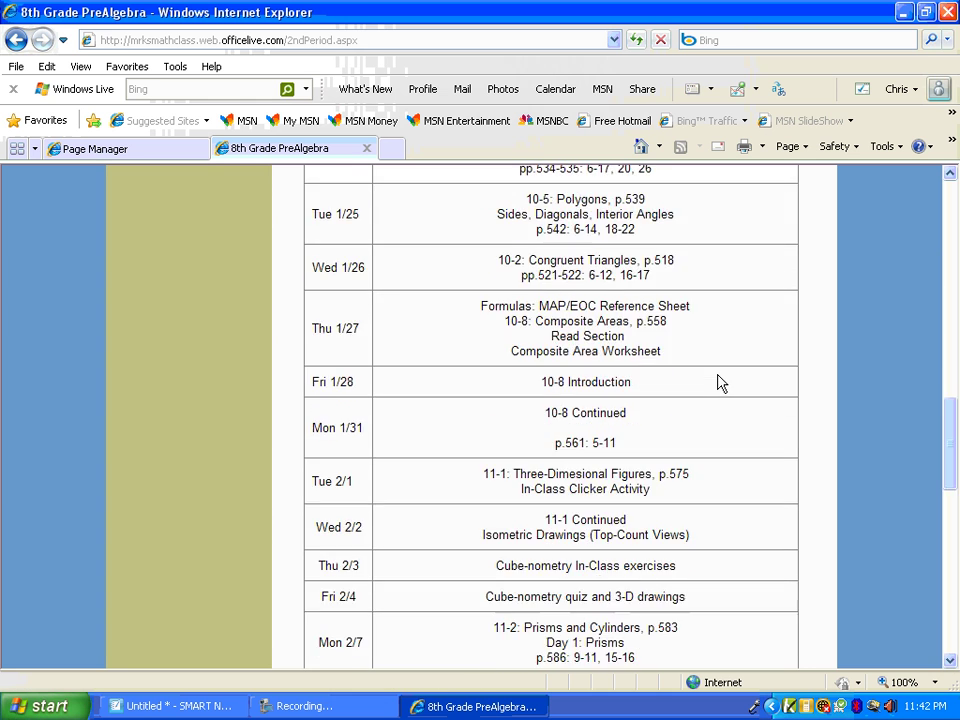
scroll(740, 380, down, 3)
drag(945, 506, 957, 175)
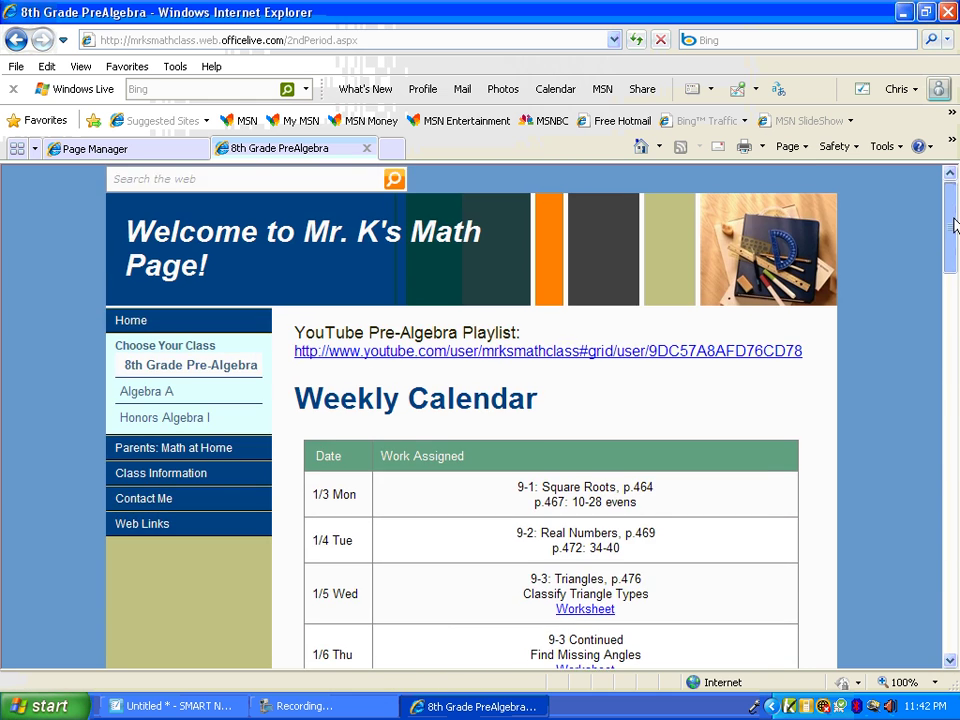
click(147, 398)
scroll(407, 456, down, 10)
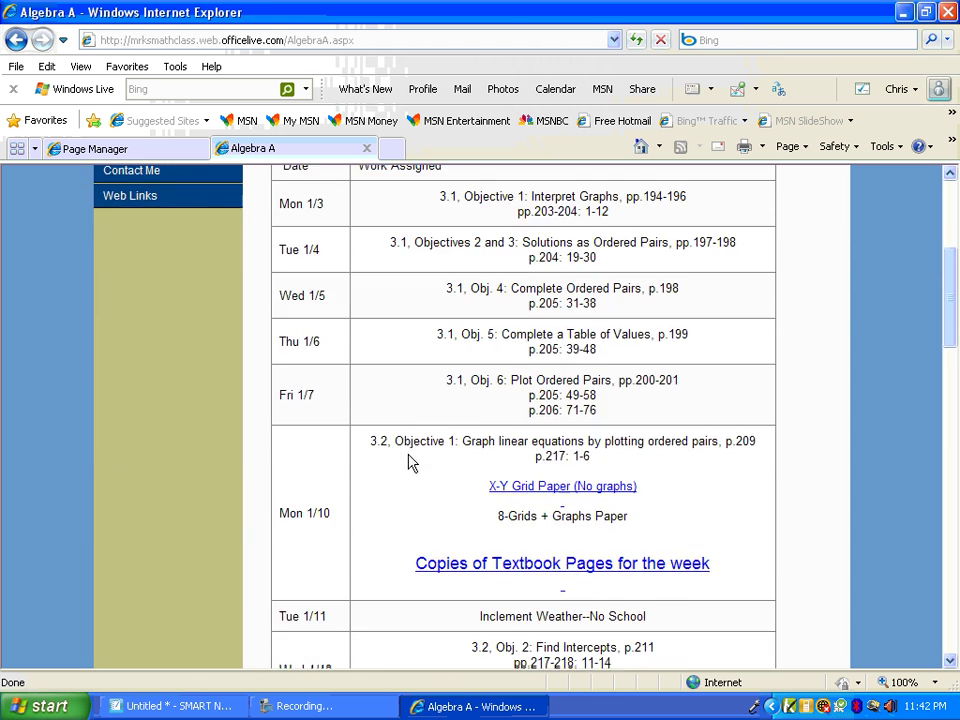
scroll(409, 460, up, 3)
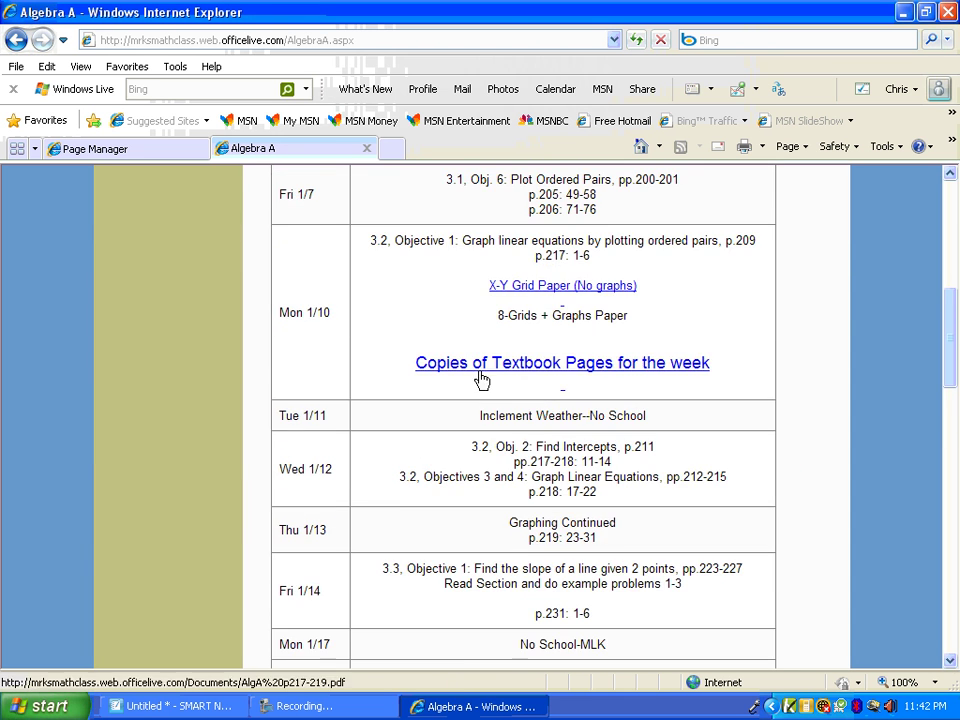
scroll(400, 462, down, 15)
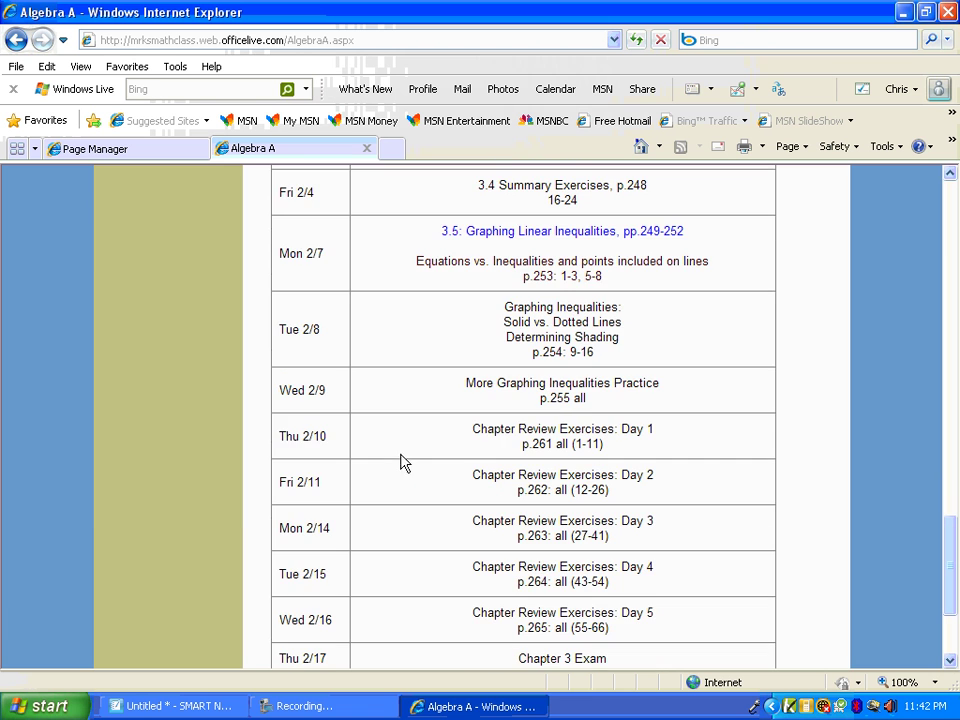
Open the Honors Algebra I page and scroll down to its Video Explanations link
drag(950, 537, 956, 206)
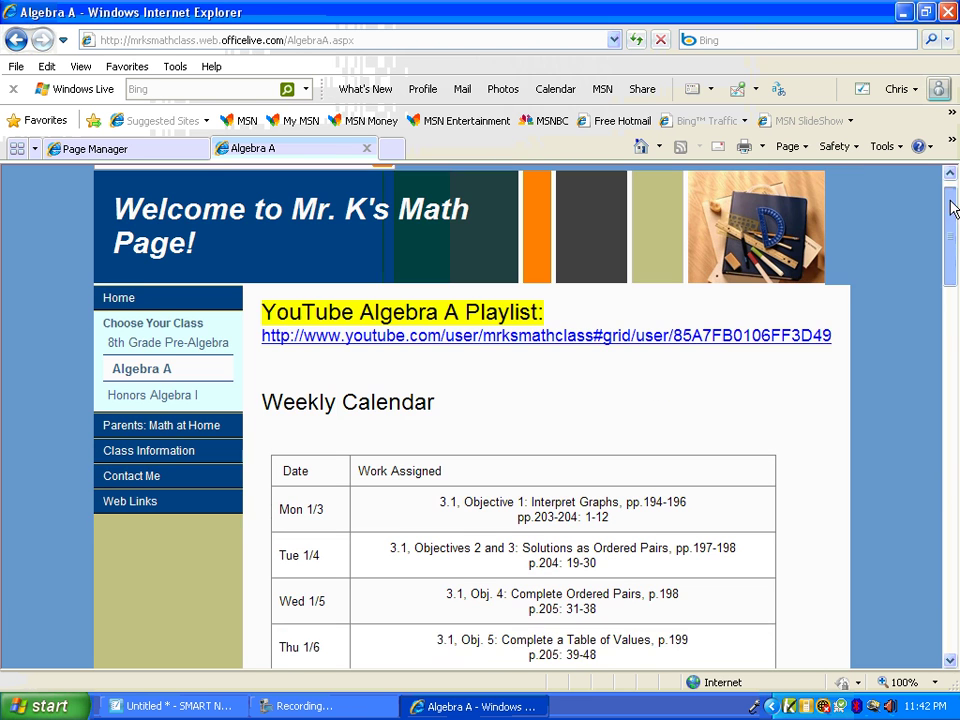
click(195, 408)
scroll(431, 407, down, 20)
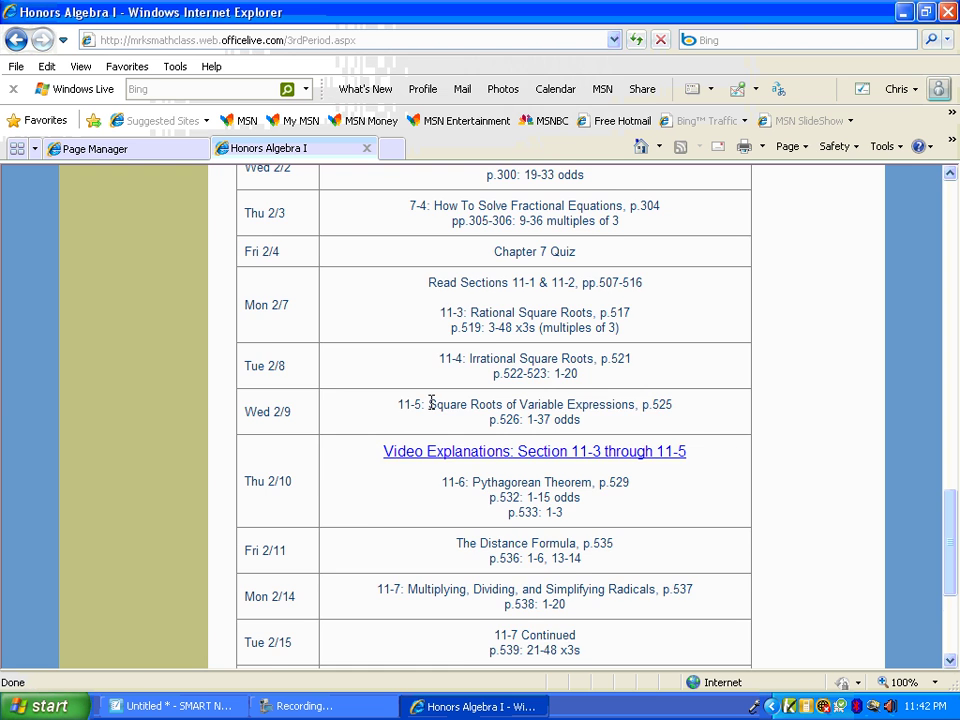
scroll(431, 404, down, 2)
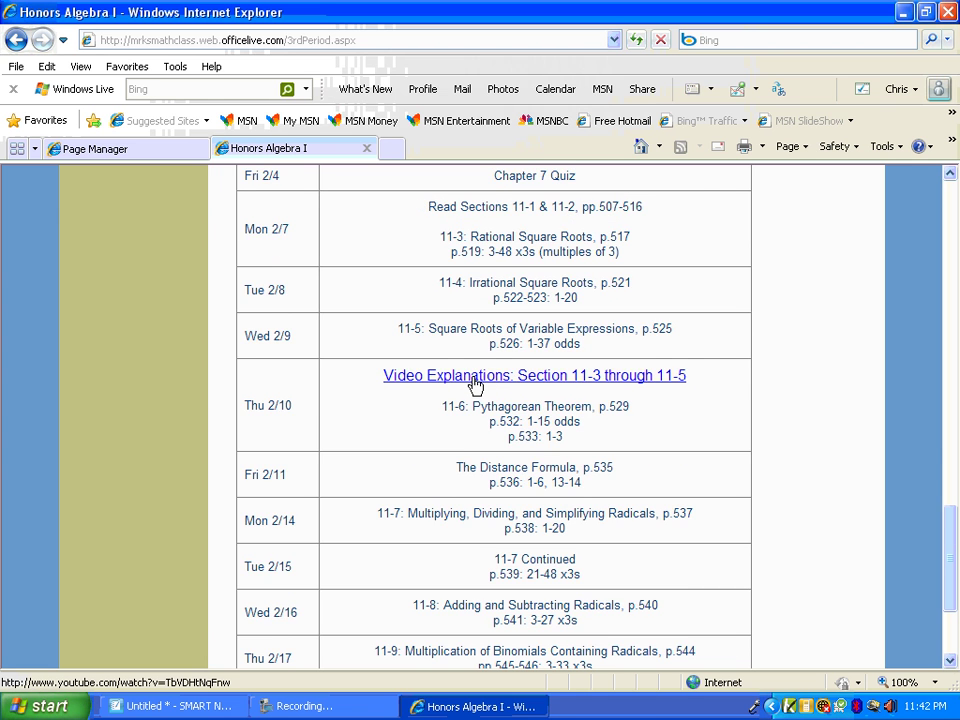
click(478, 378)
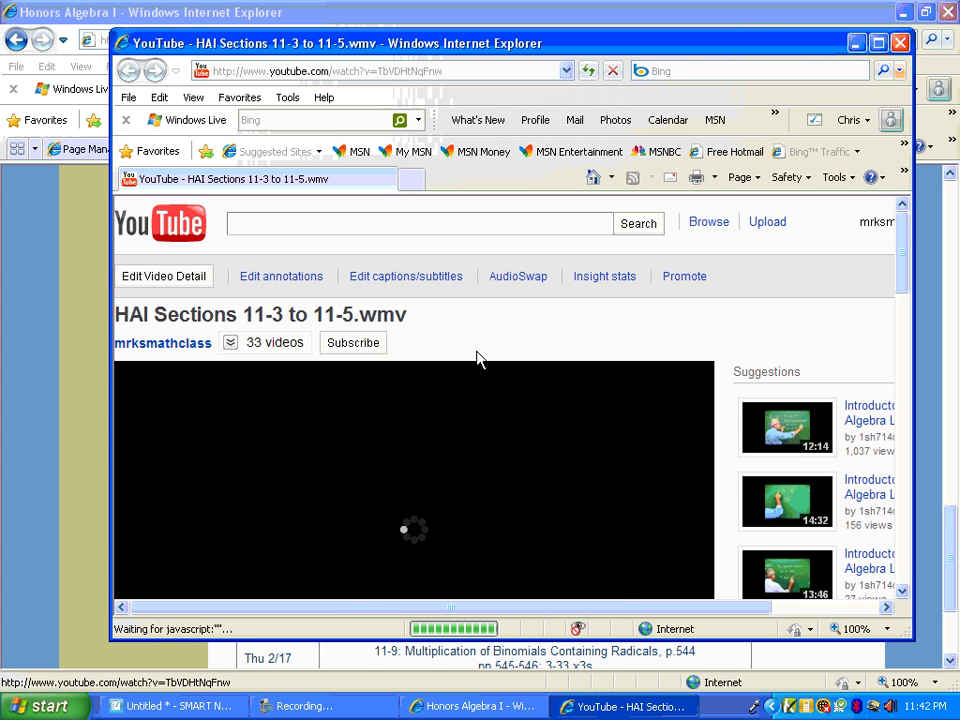
scroll(495, 332, down, 3)
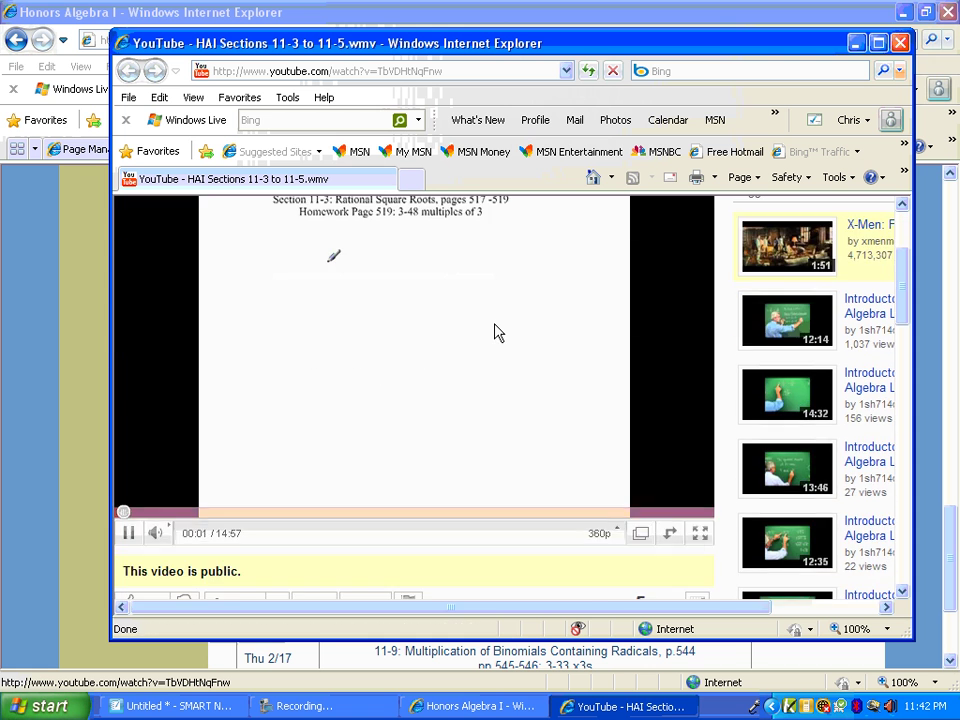
scroll(499, 333, up, 2)
scroll(499, 333, down, 2)
scroll(502, 333, up, 4)
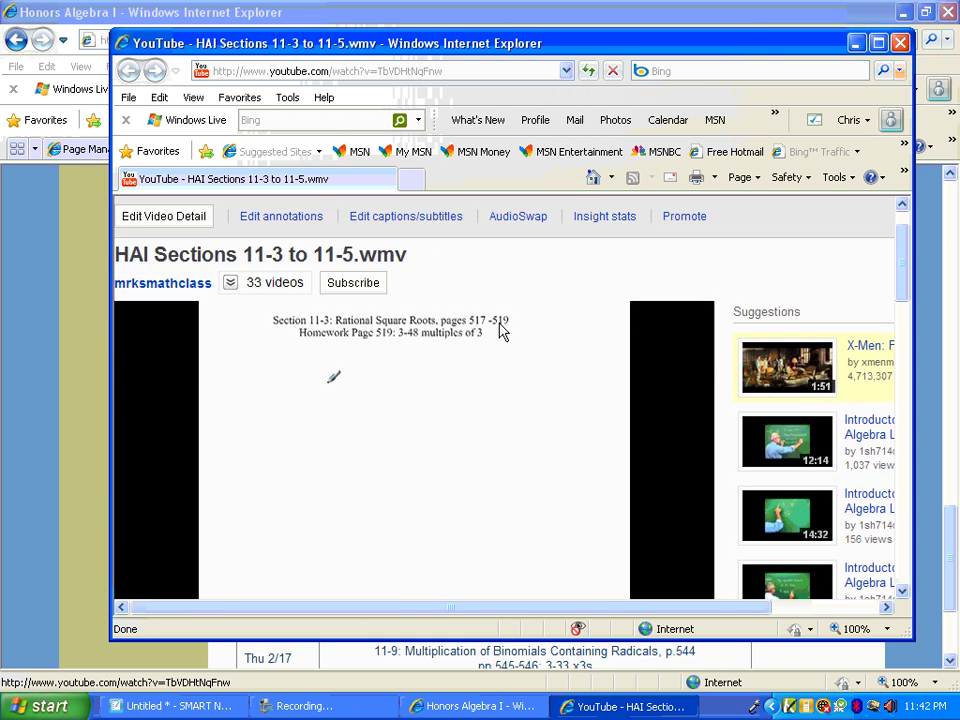
click(878, 226)
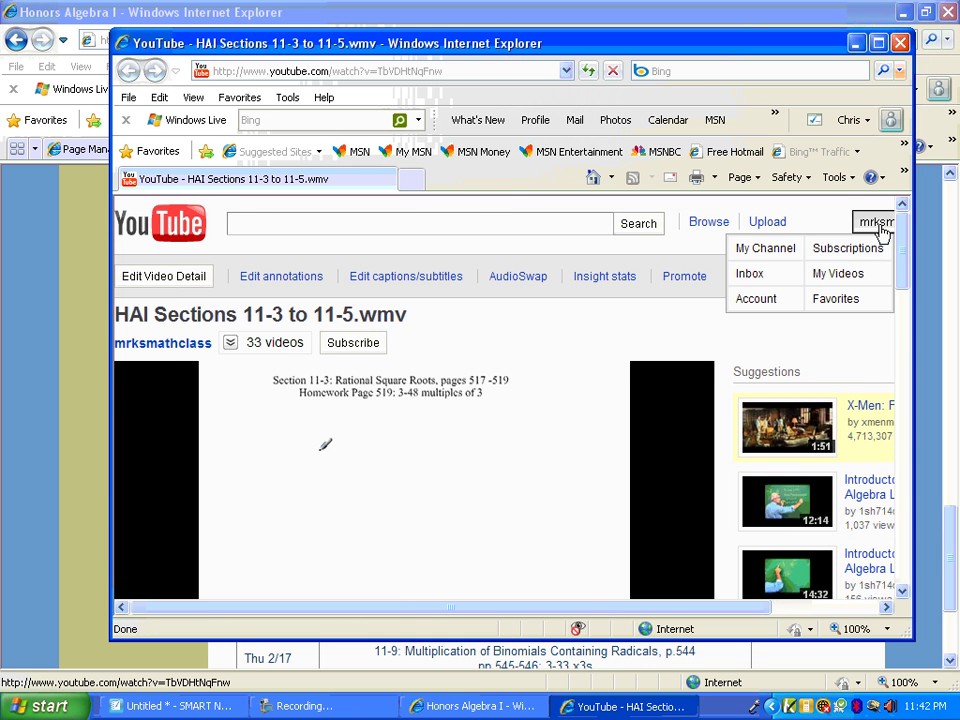
click(767, 249)
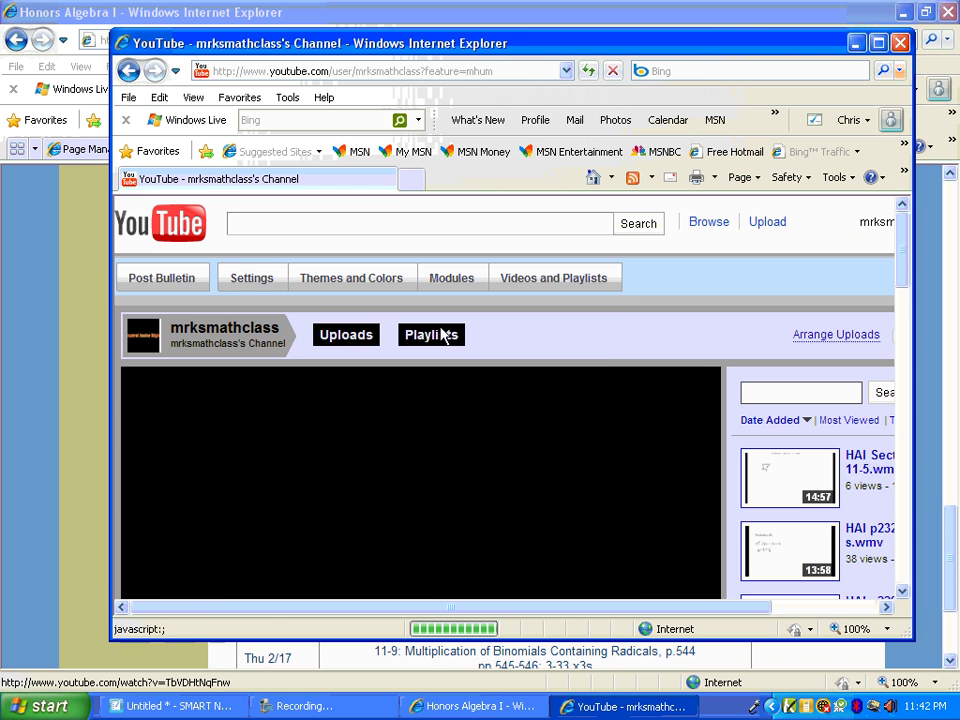
click(441, 336)
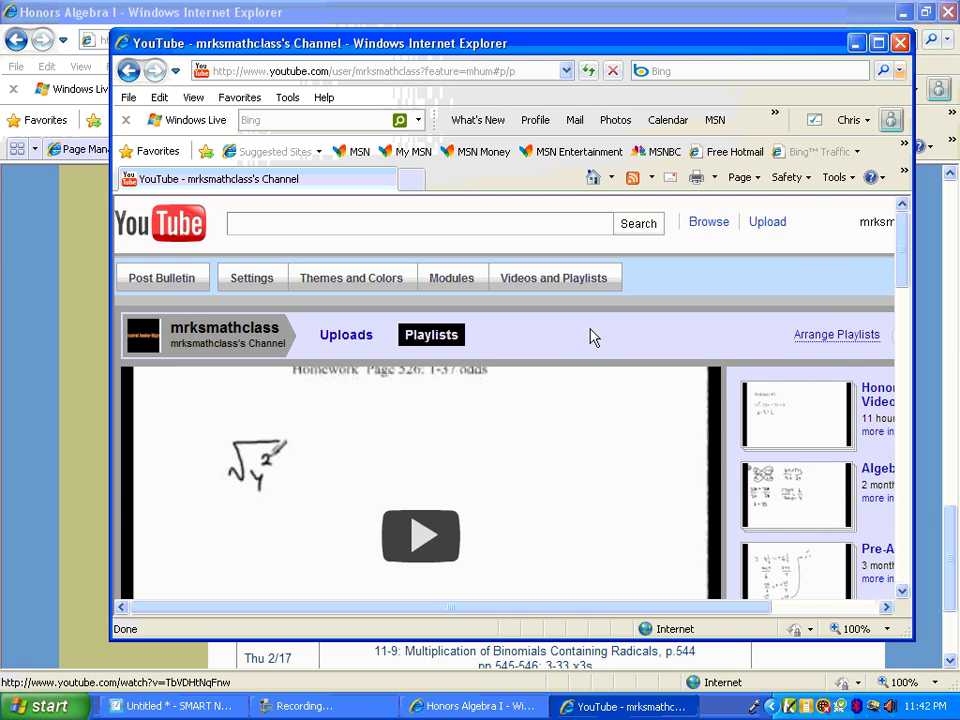
scroll(590, 337, down, 1)
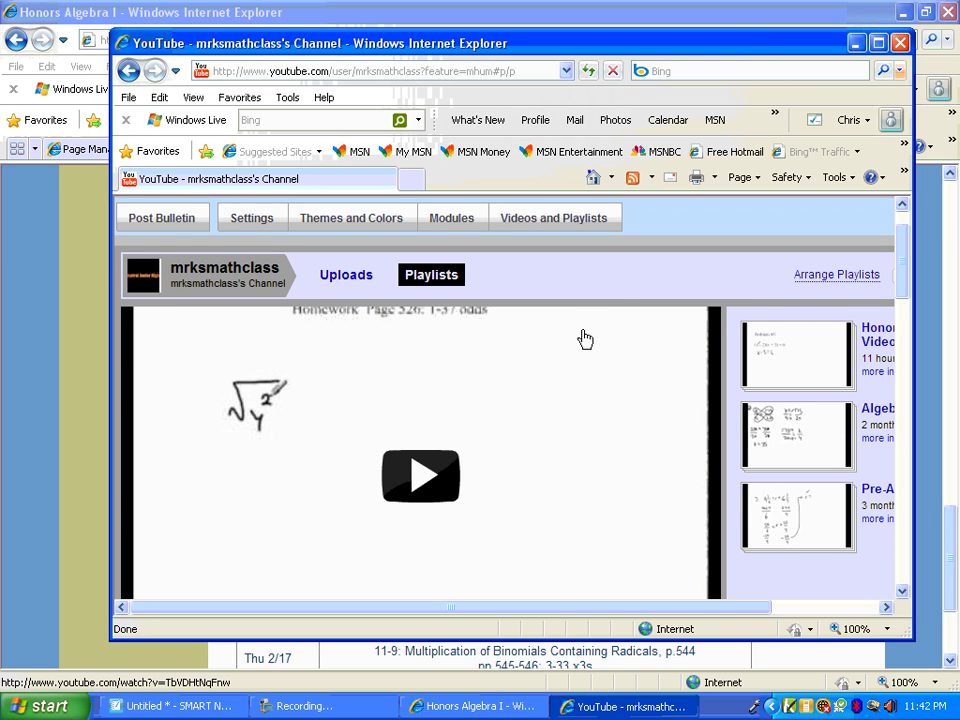
click(878, 43)
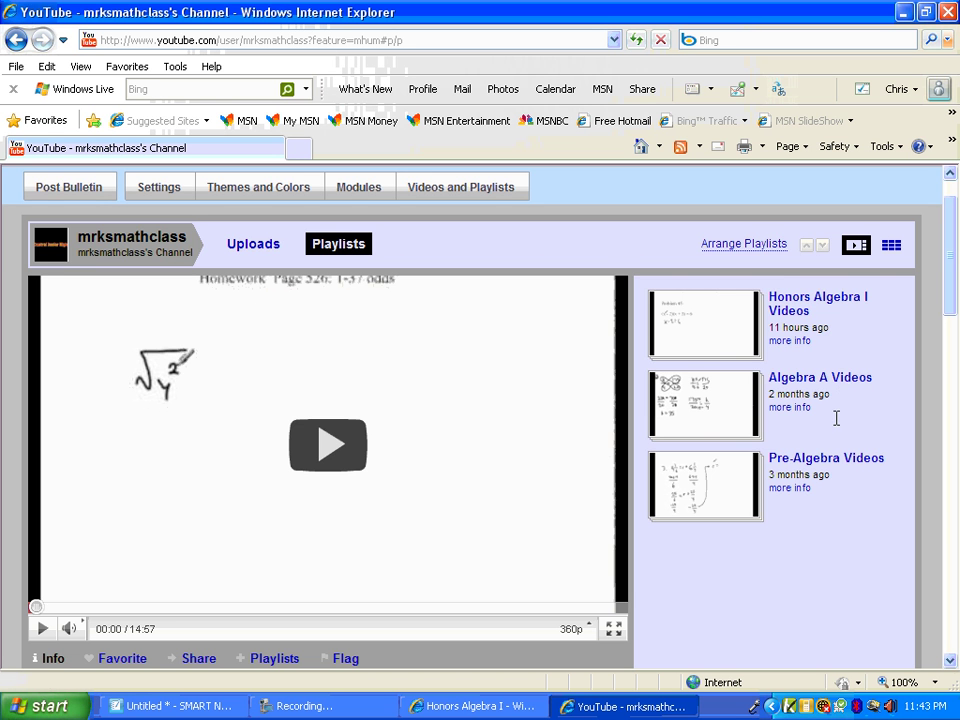
scroll(662, 379, down, 9)
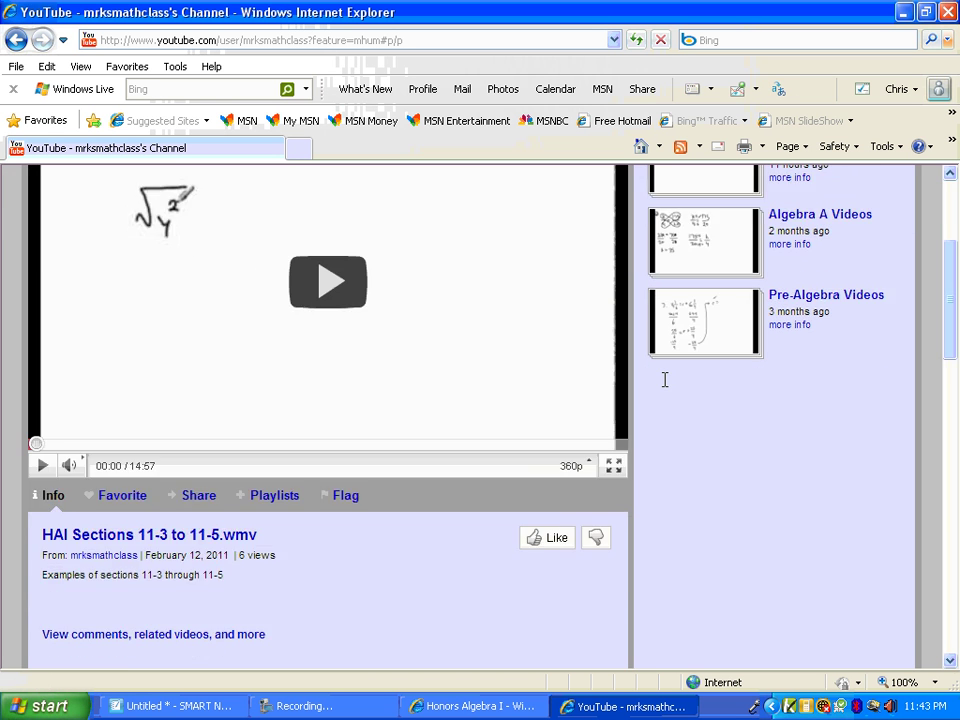
scroll(666, 380, up, 9)
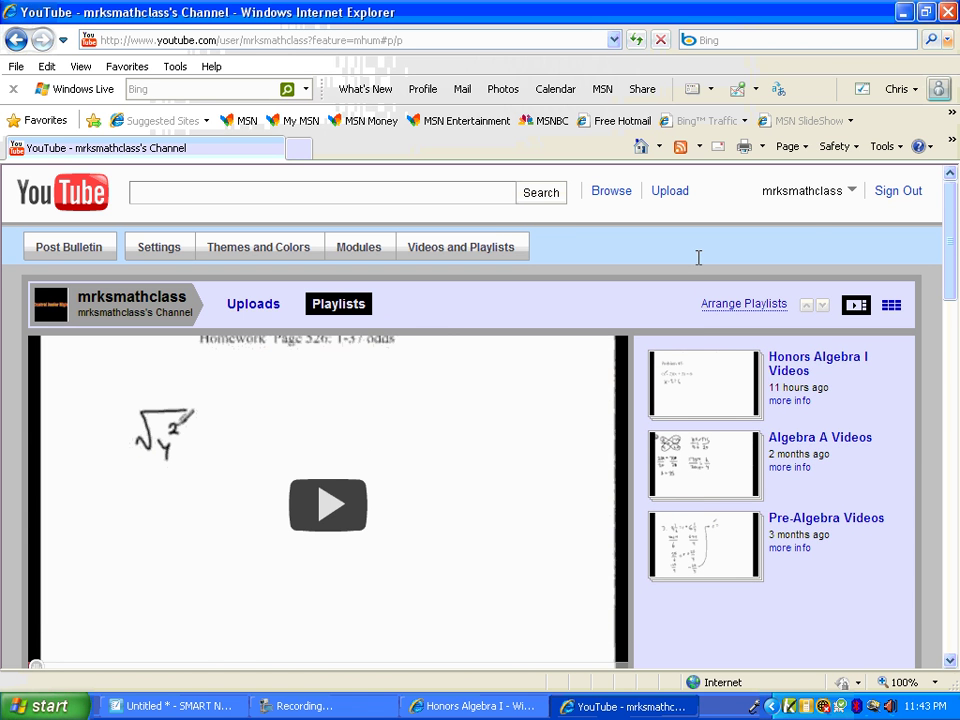
click(952, 13)
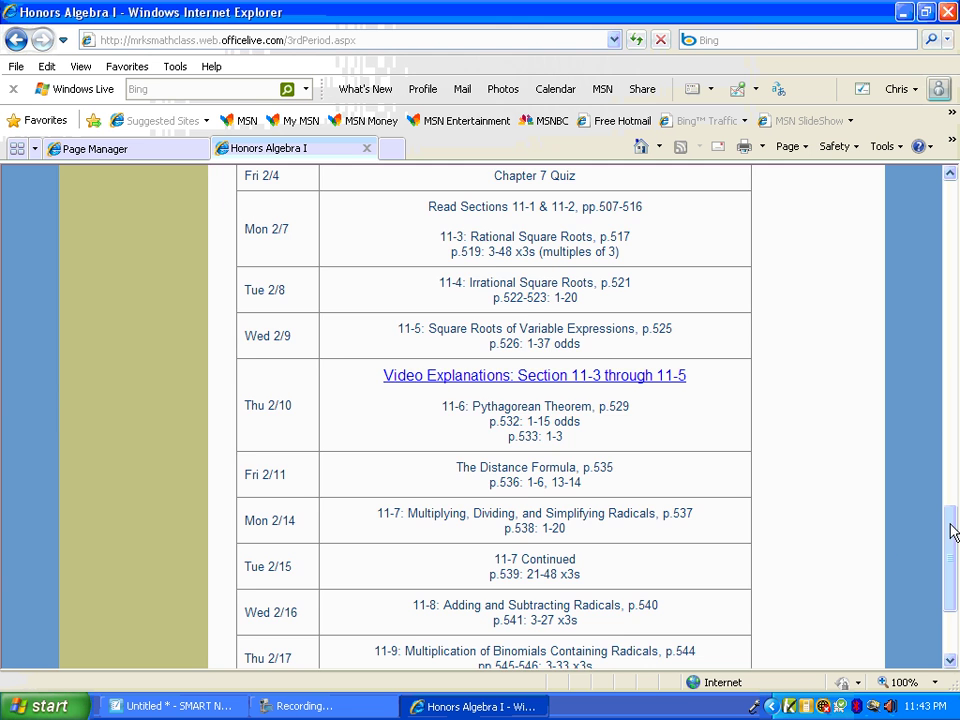
Visit the Parents: Math at Home, Class Information, Contact Me and Web Links pages in turn
drag(952, 532, 952, 230)
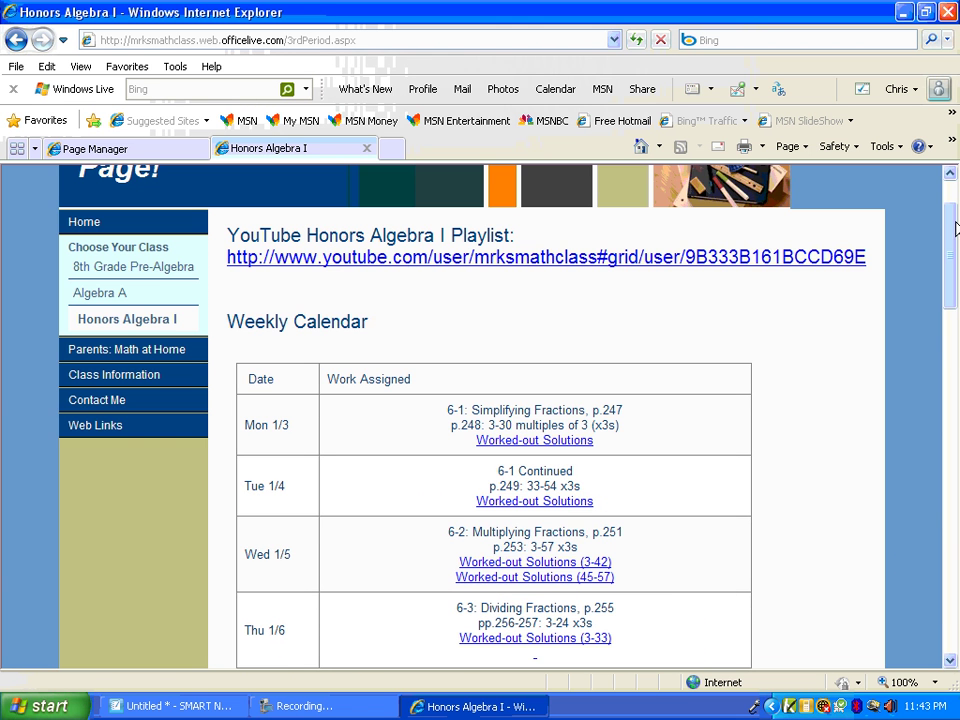
click(176, 357)
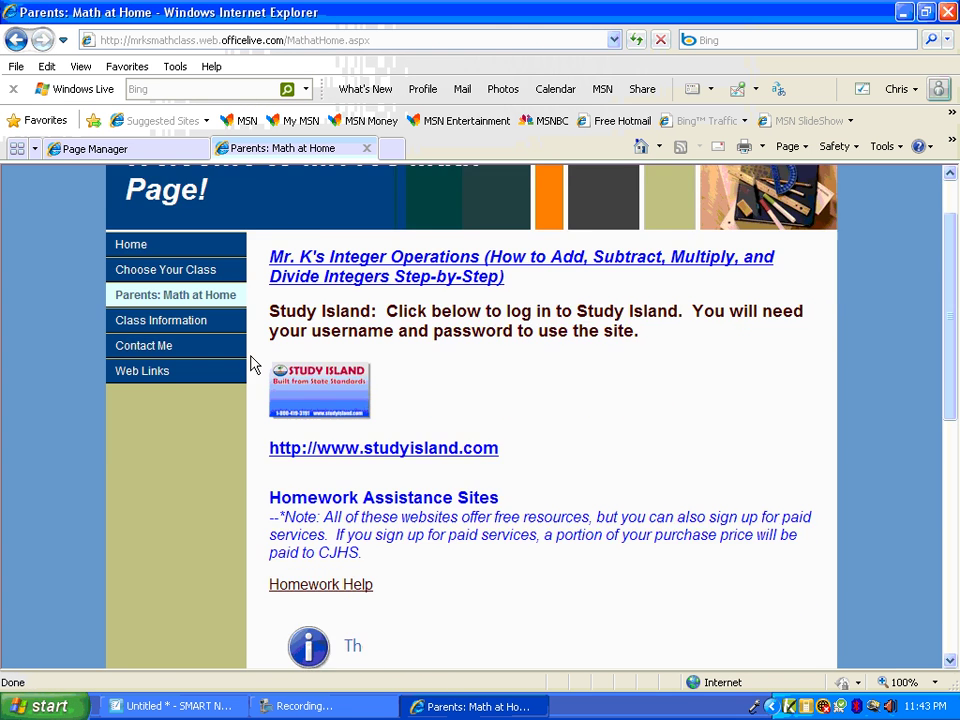
scroll(252, 365, down, 5)
scroll(252, 360, up, 4)
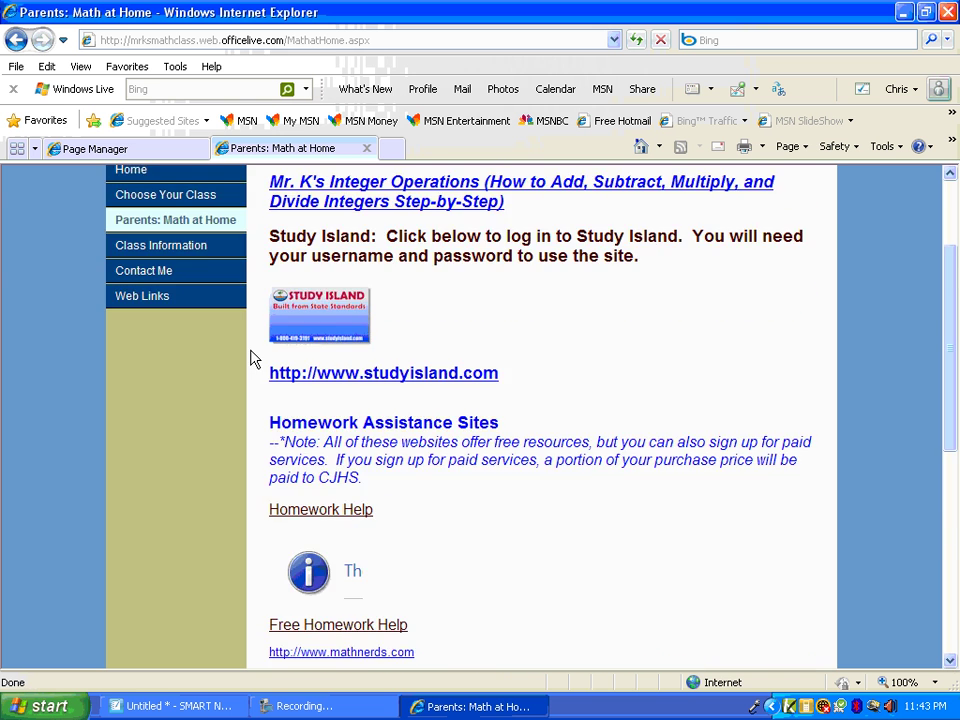
scroll(252, 358, up, 3)
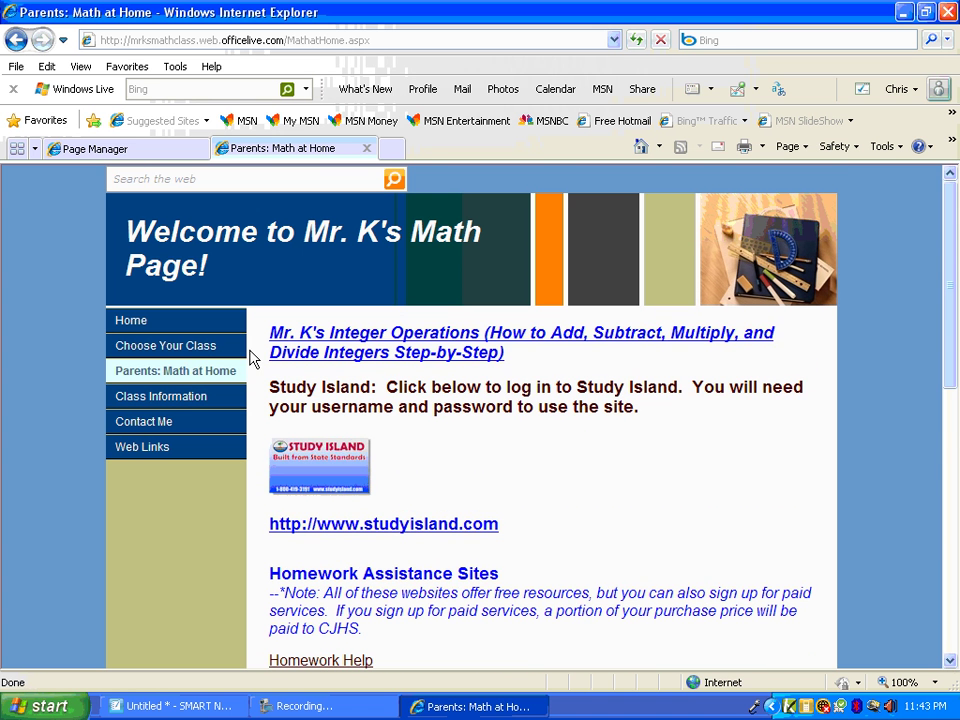
click(184, 399)
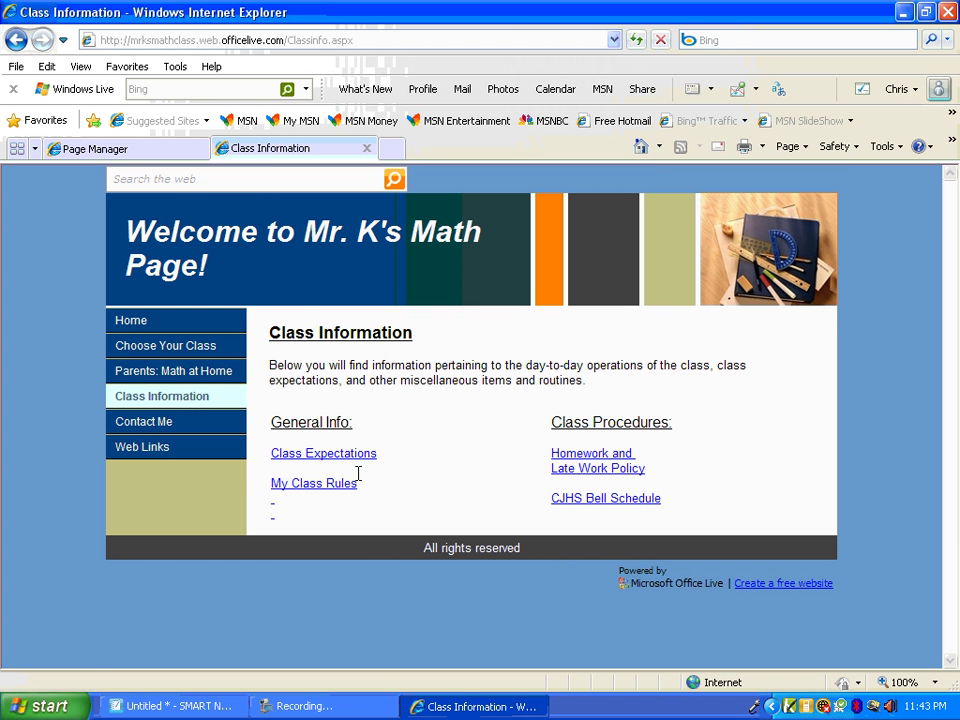
click(178, 429)
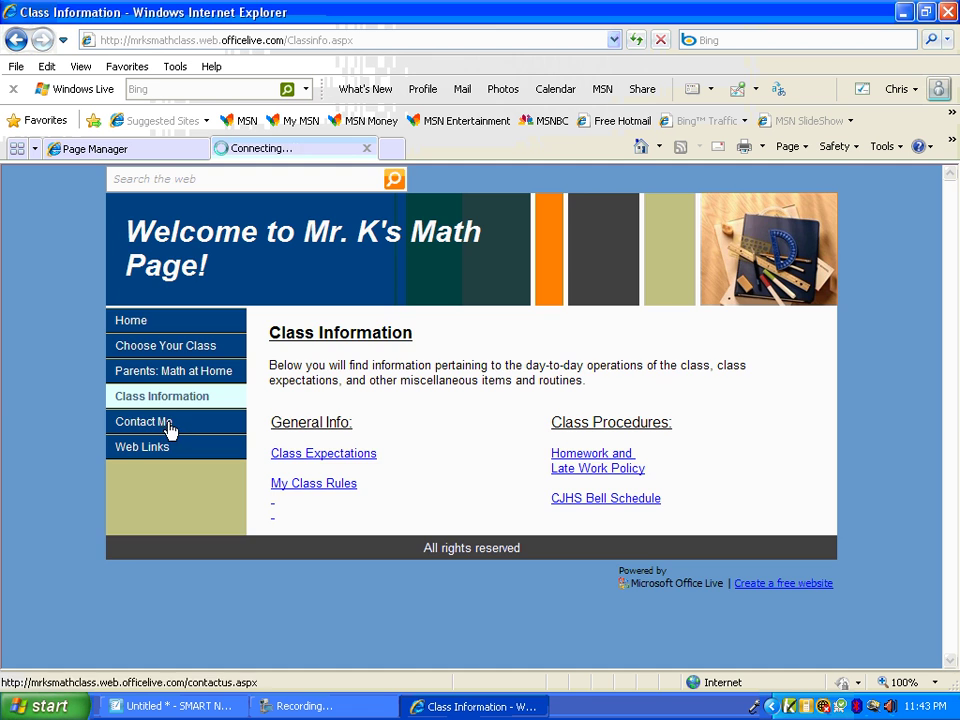
scroll(349, 457, down, 2)
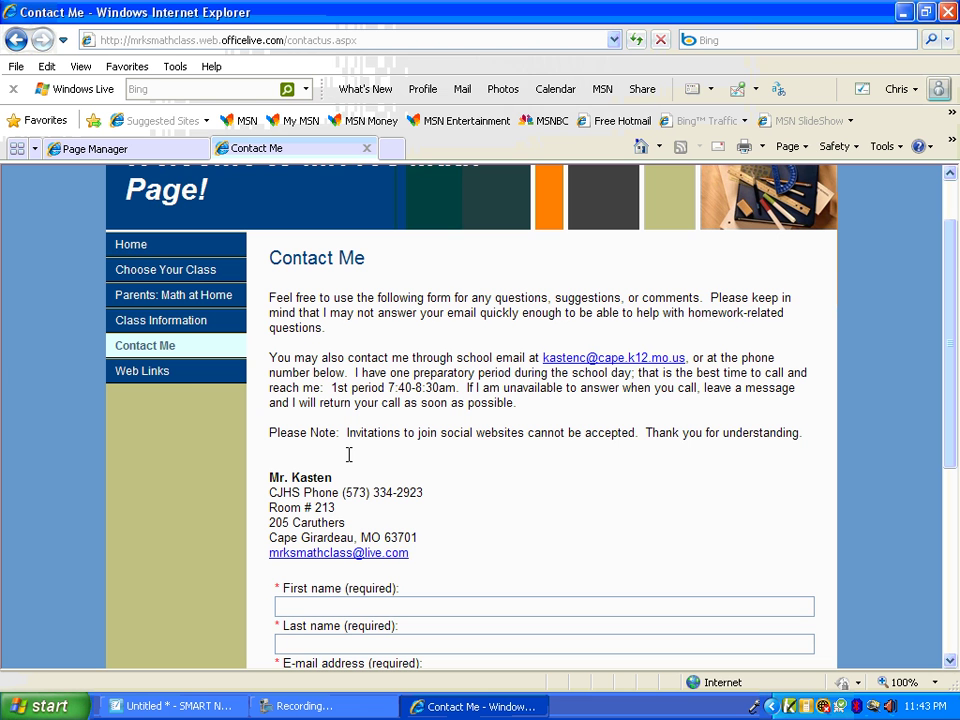
click(165, 373)
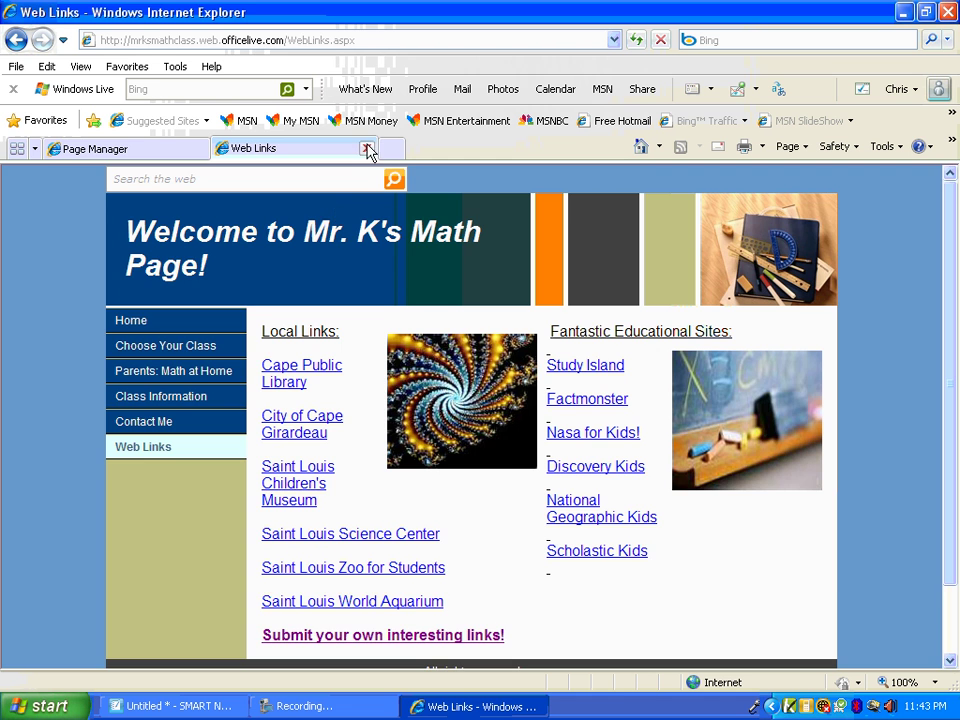
click(367, 149)
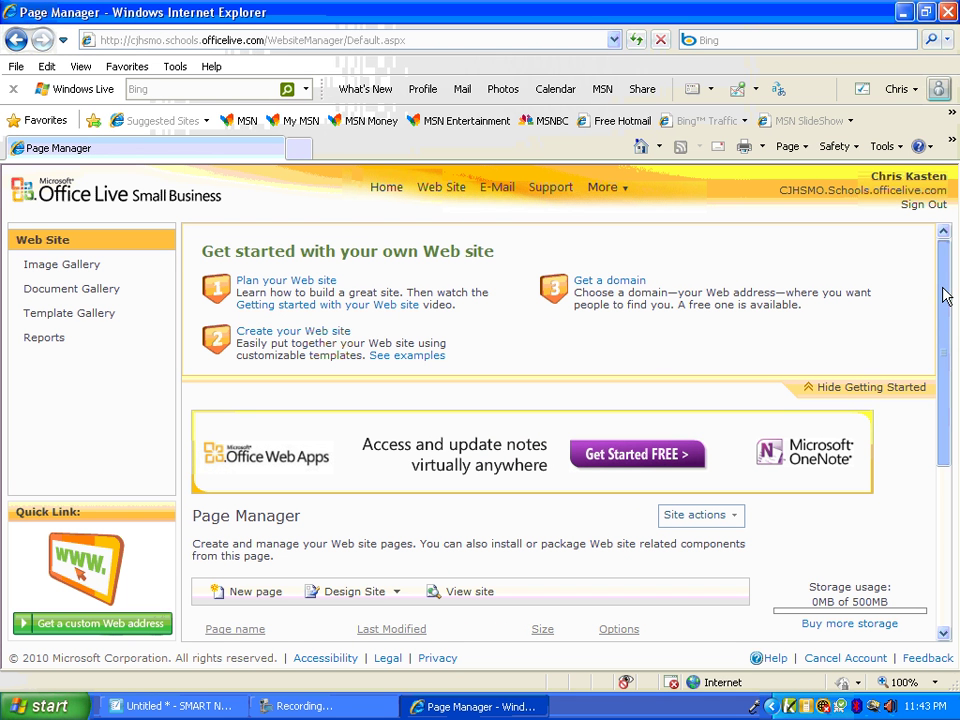
click(54, 337)
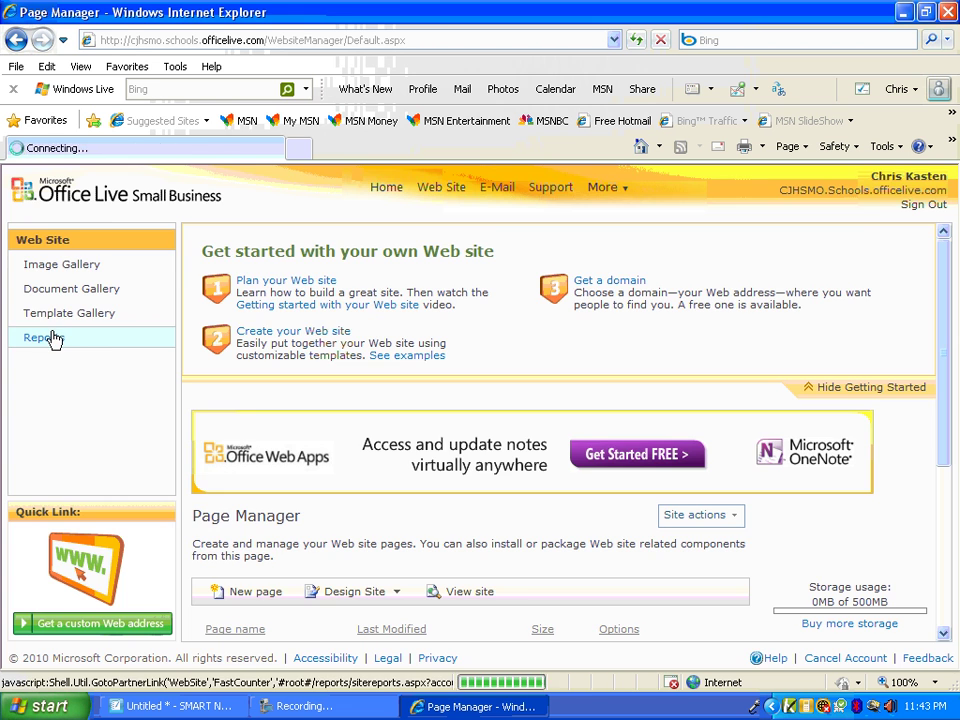
click(15, 40)
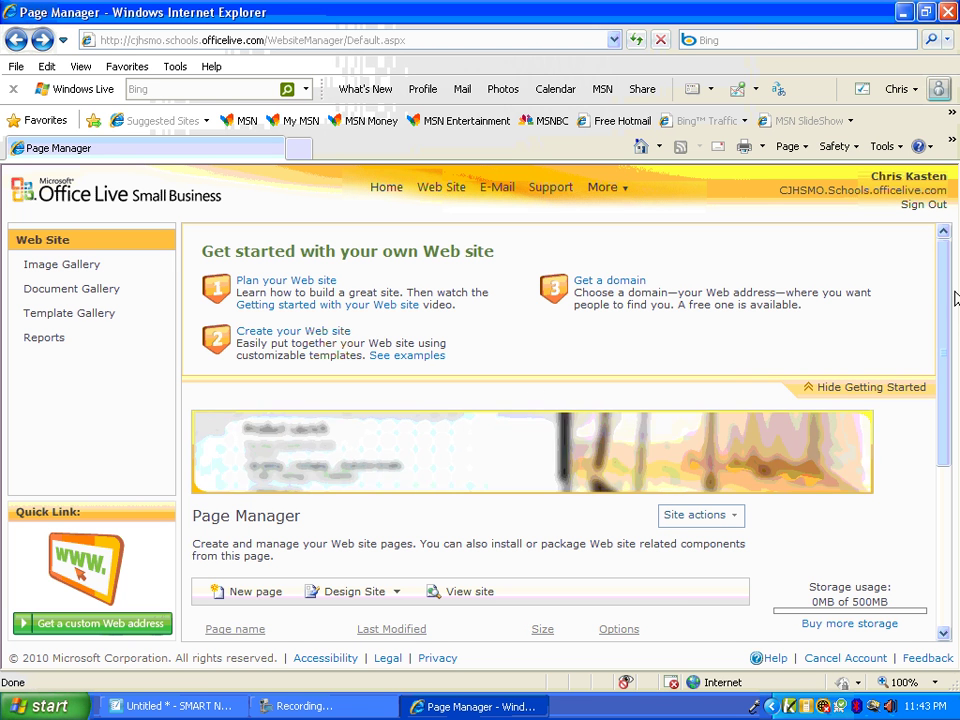
drag(949, 298, 949, 264)
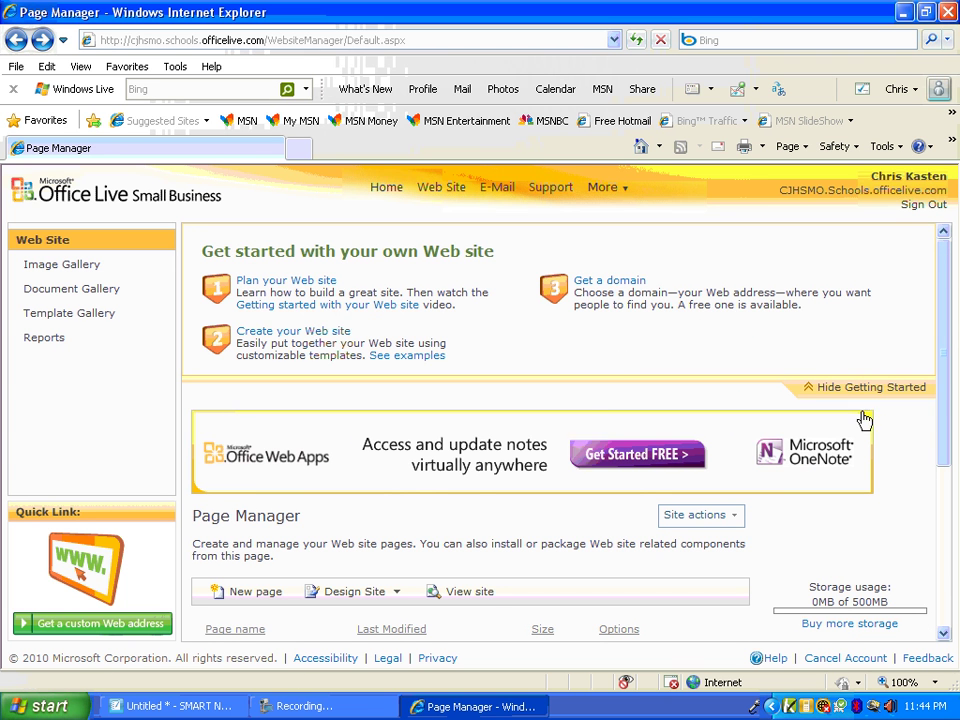
drag(943, 379, 952, 343)
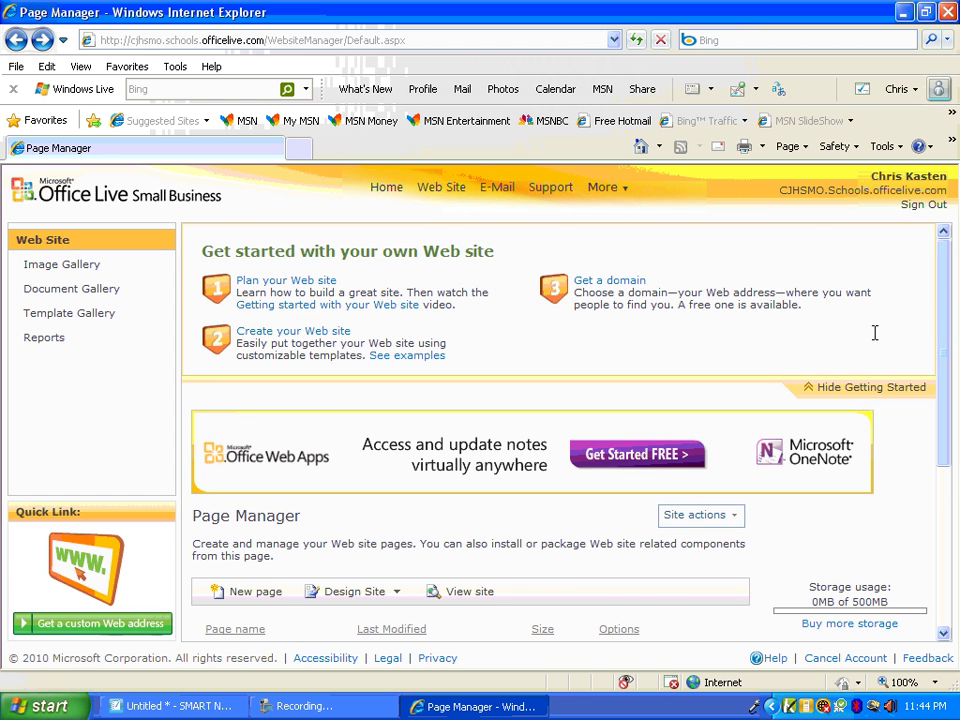
scroll(376, 543, down, 3)
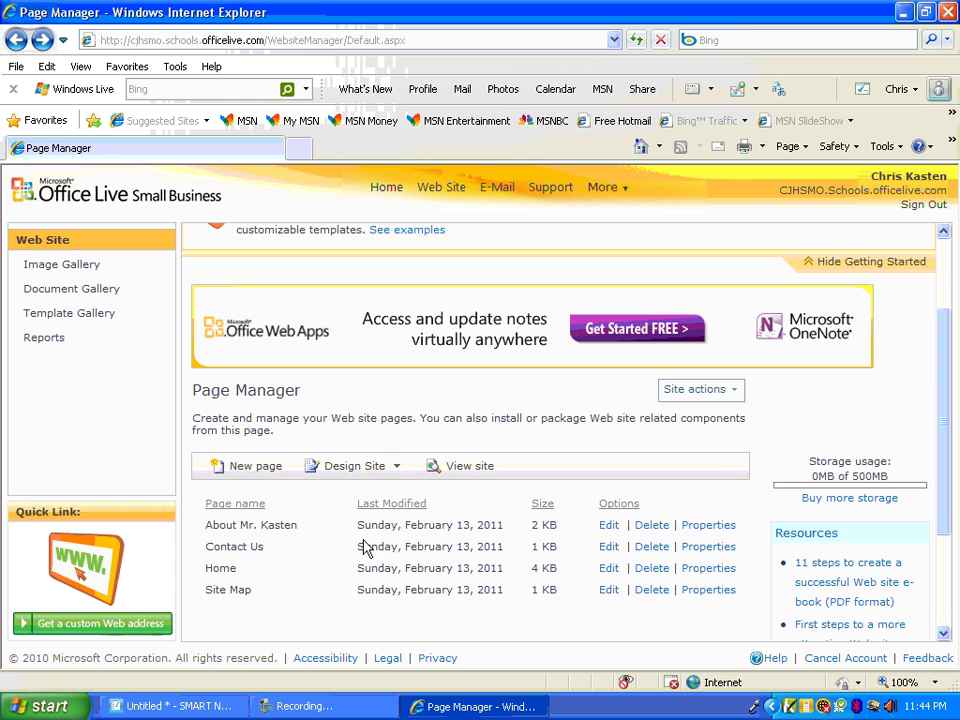
scroll(362, 543, up, 3)
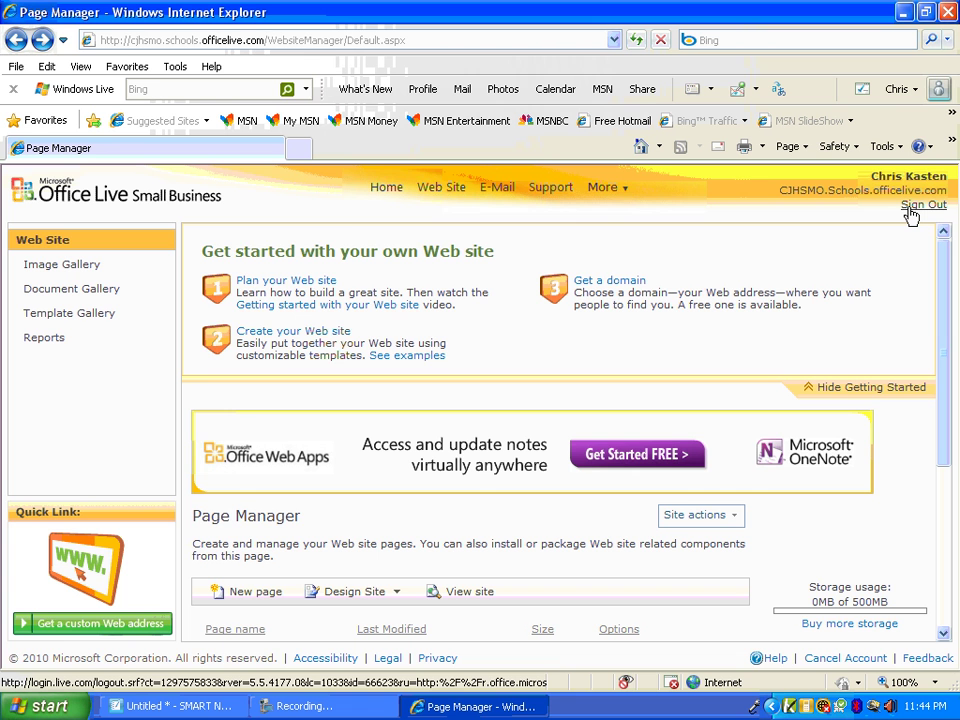
Sign out of Office Live, then load login.live.com to list the saved Windows Live IDs
click(911, 214)
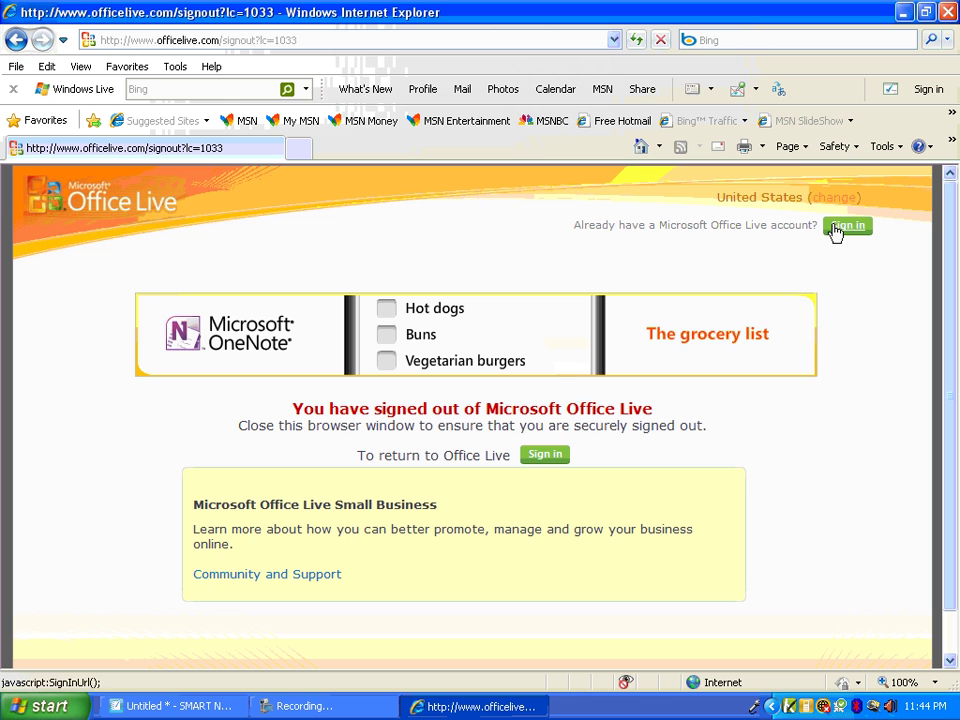
click(846, 226)
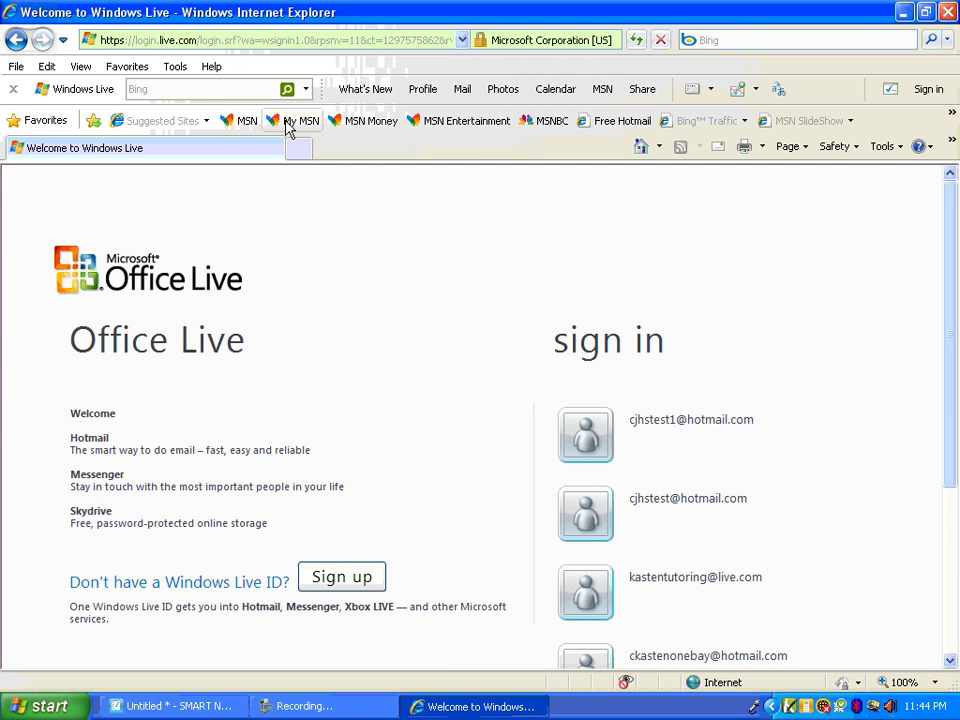
click(187, 43)
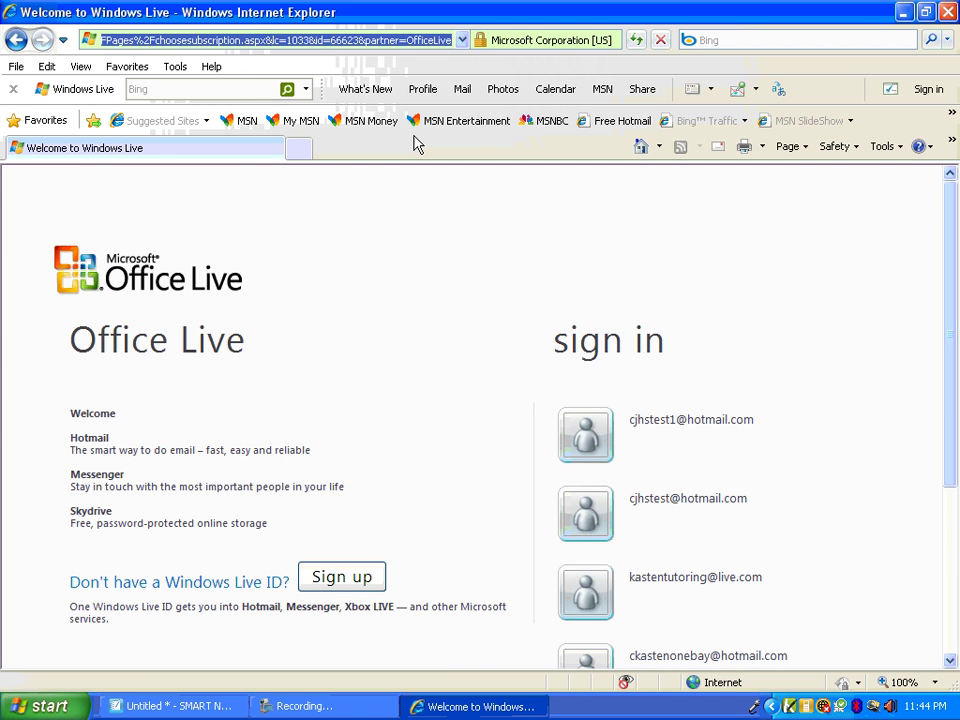
text(login.liv)
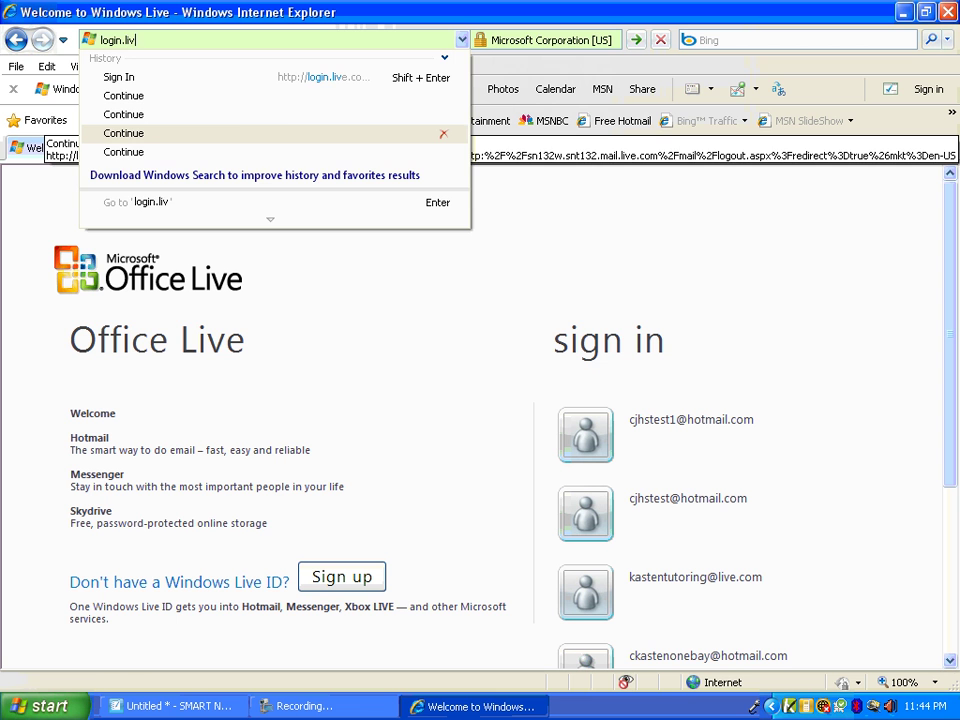
text(e.com)
key(Return)
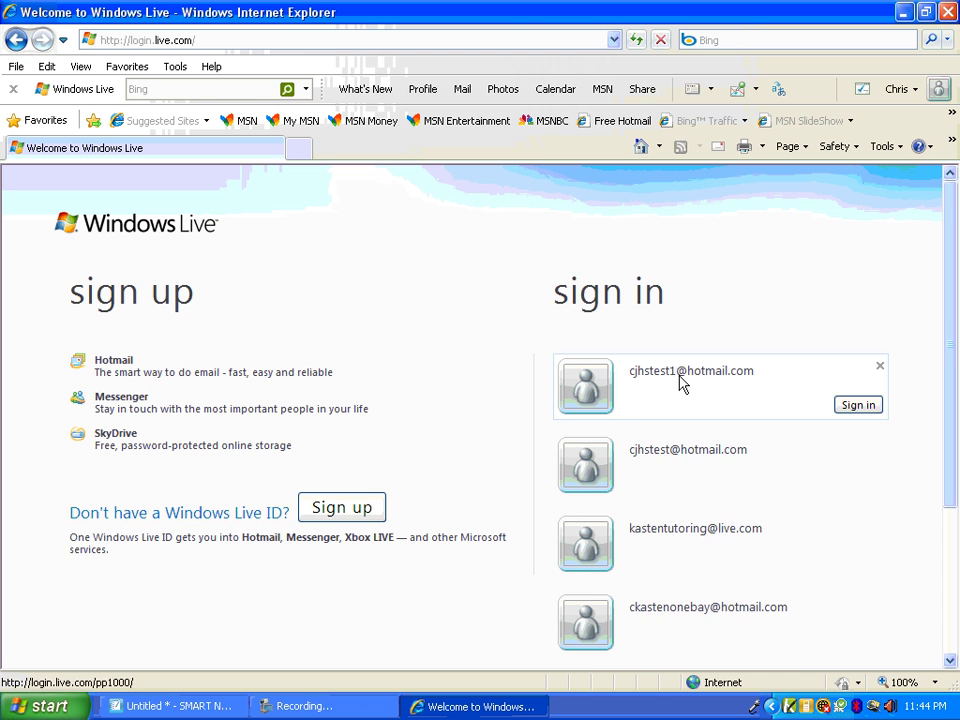
Sign in to the saved test account, view its two-message Hotmail inbox, then sign out
click(681, 380)
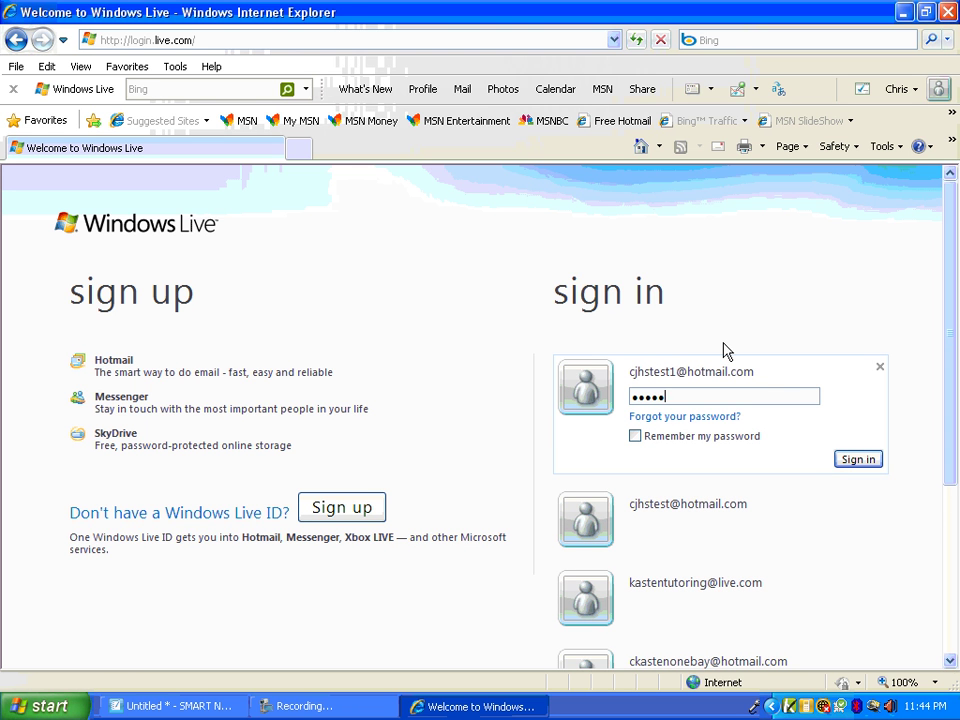
key(Return)
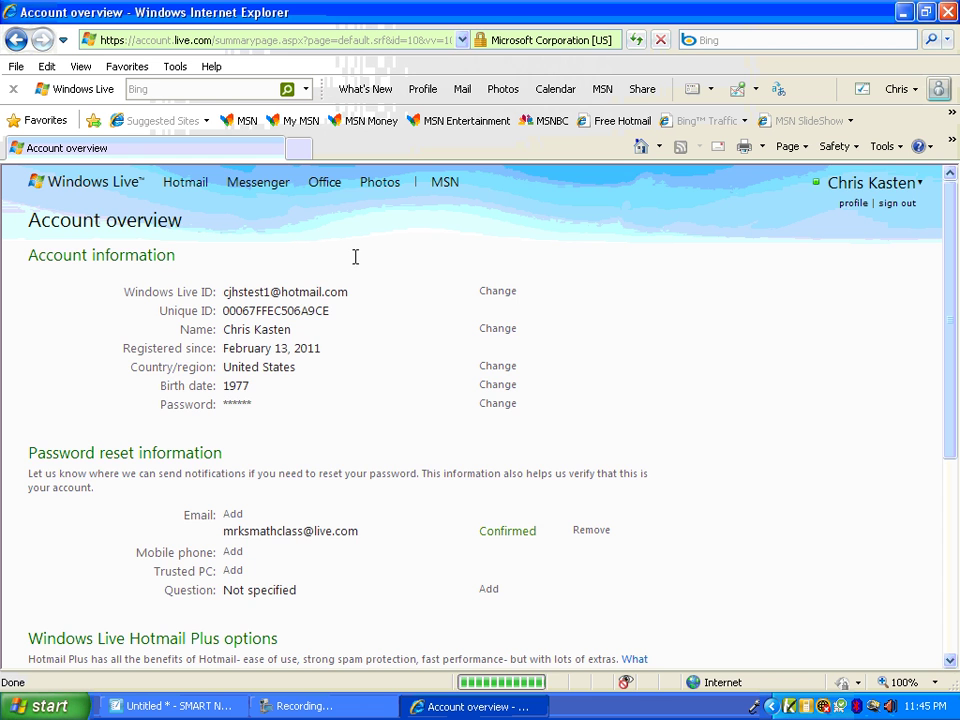
scroll(354, 281, down, 1)
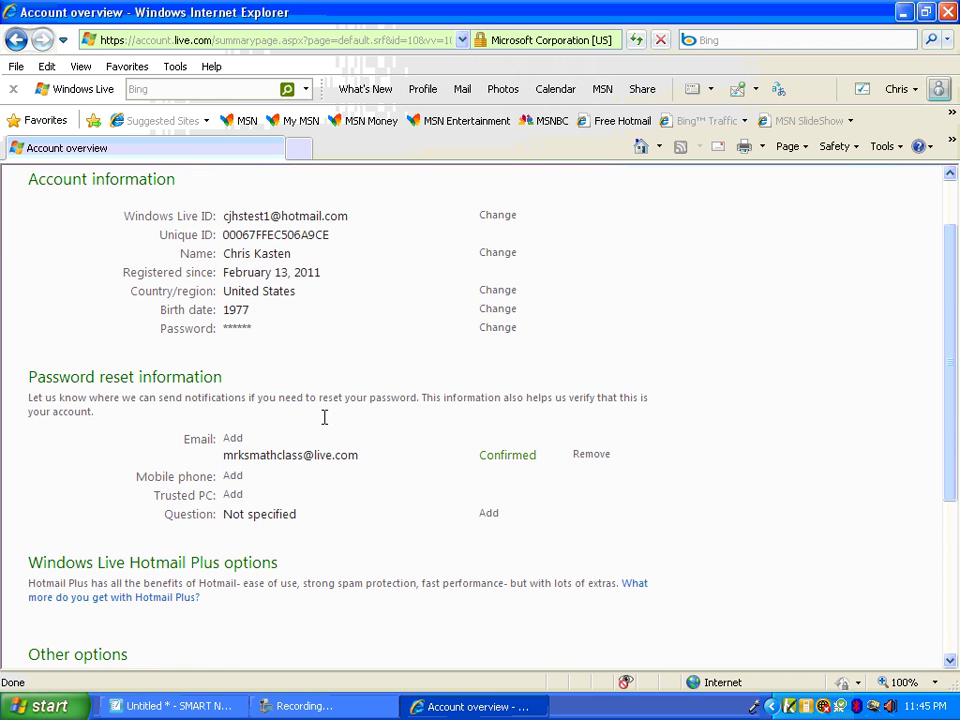
scroll(325, 417, down, 4)
scroll(324, 418, up, 5)
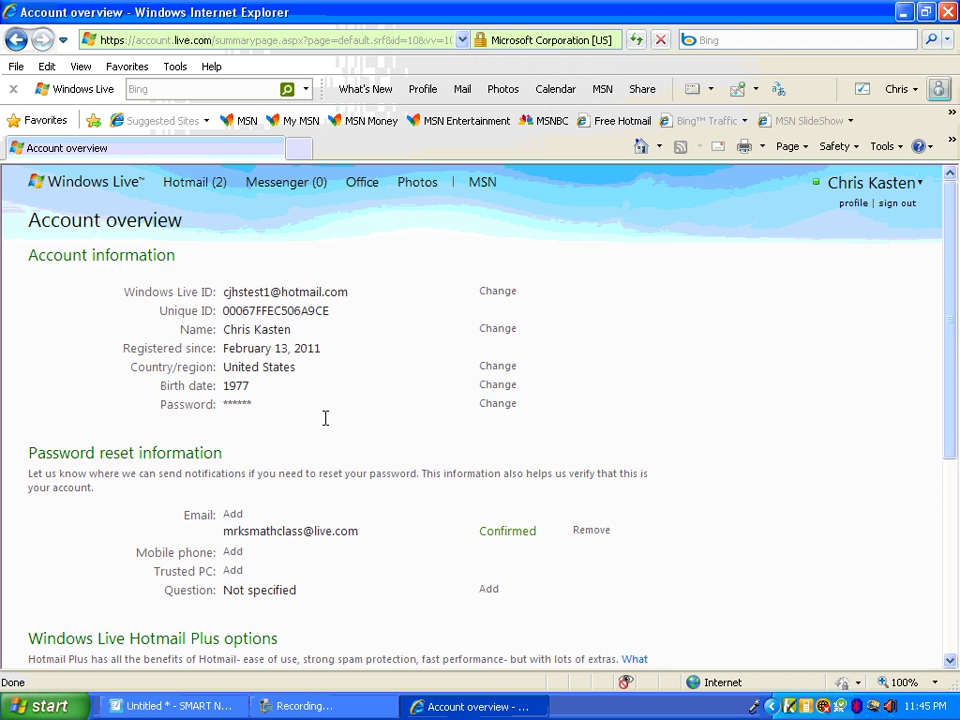
click(204, 181)
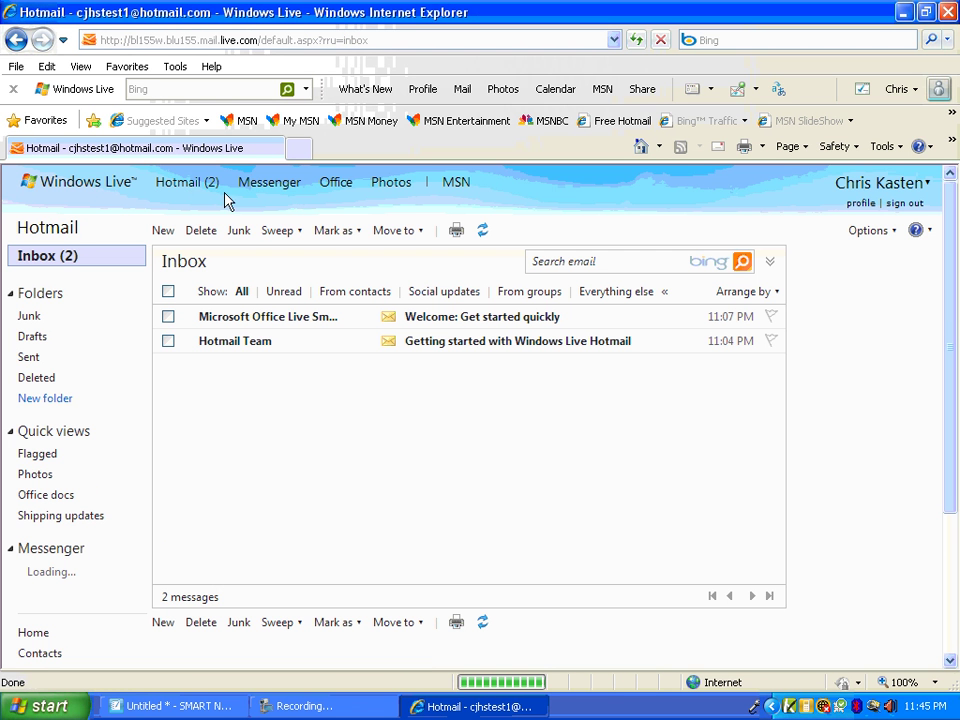
click(906, 206)
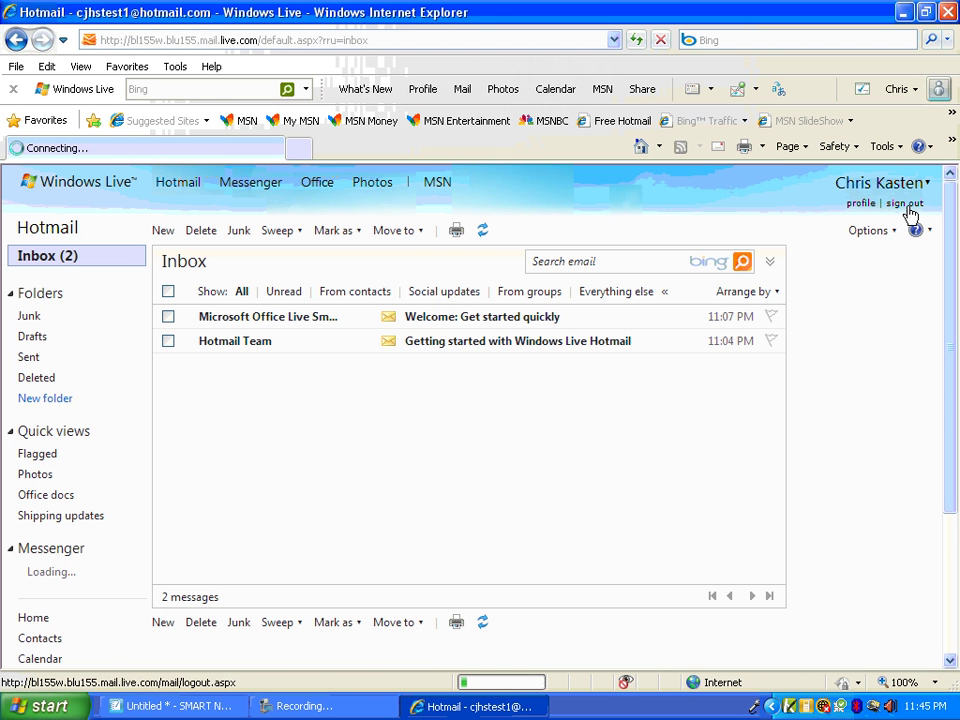
Relaunch the browser from the Member Center desktop shortcut, maximize it, and go to login.live.com
click(946, 12)
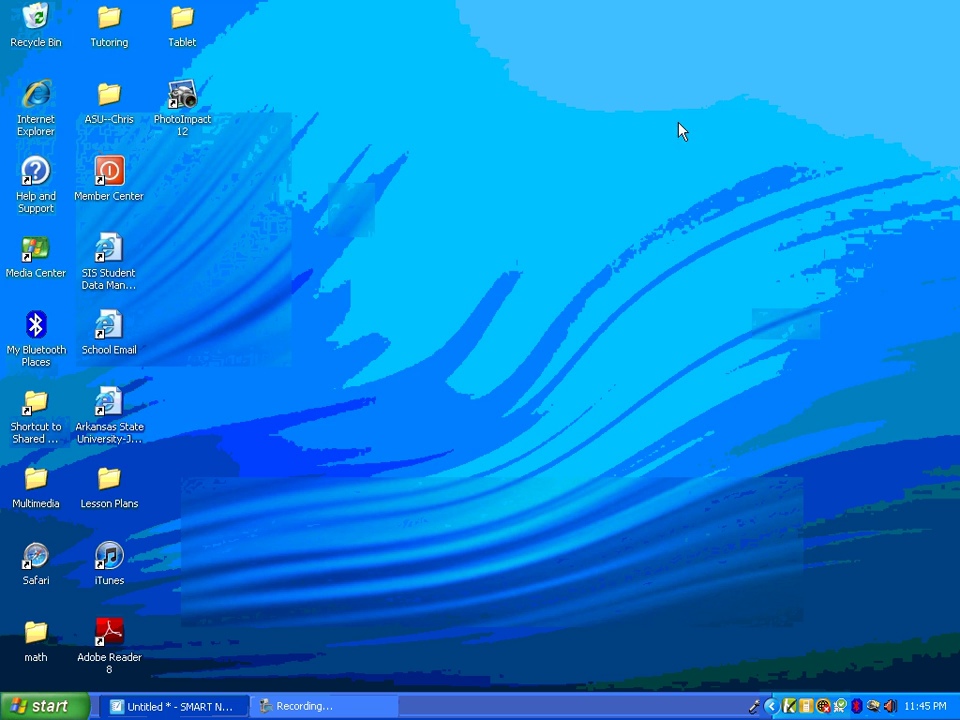
click(127, 193)
double_click(125, 185)
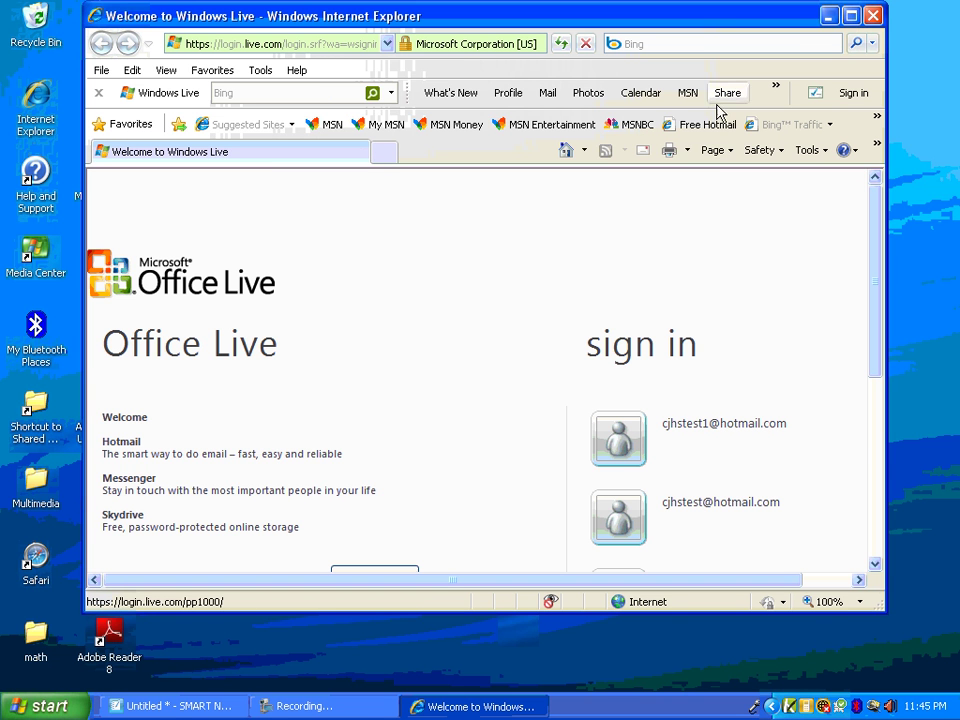
click(851, 16)
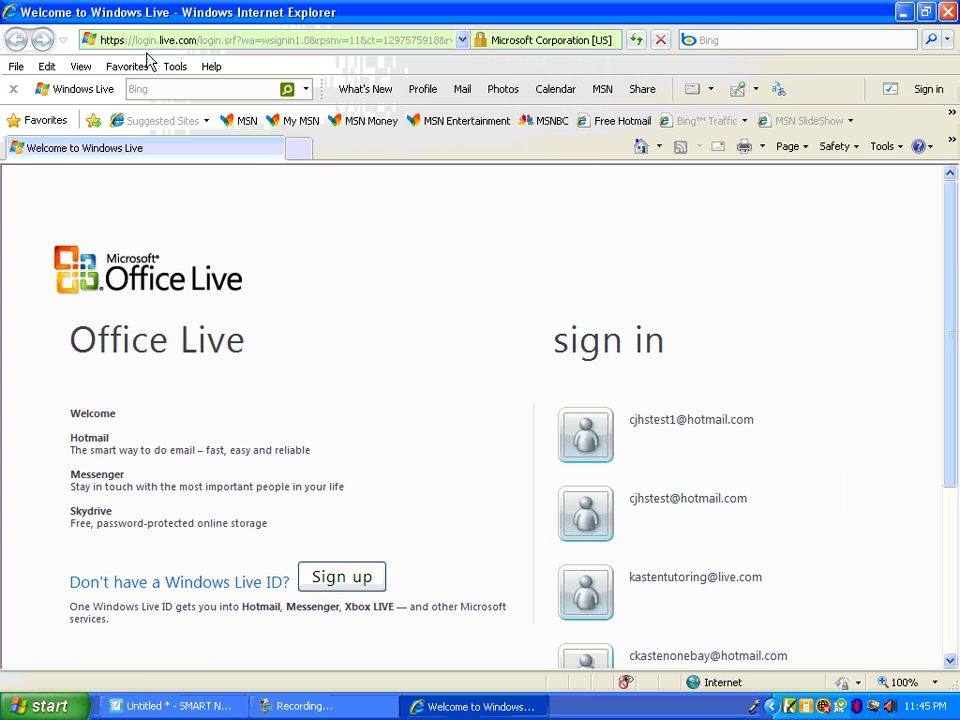
click(212, 38)
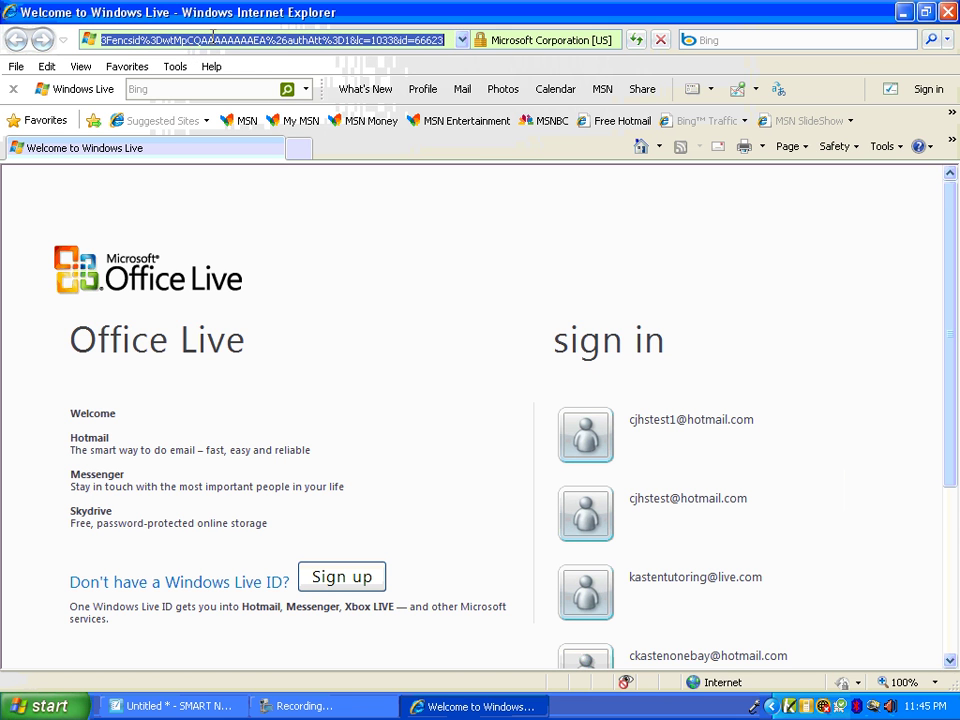
text(l)
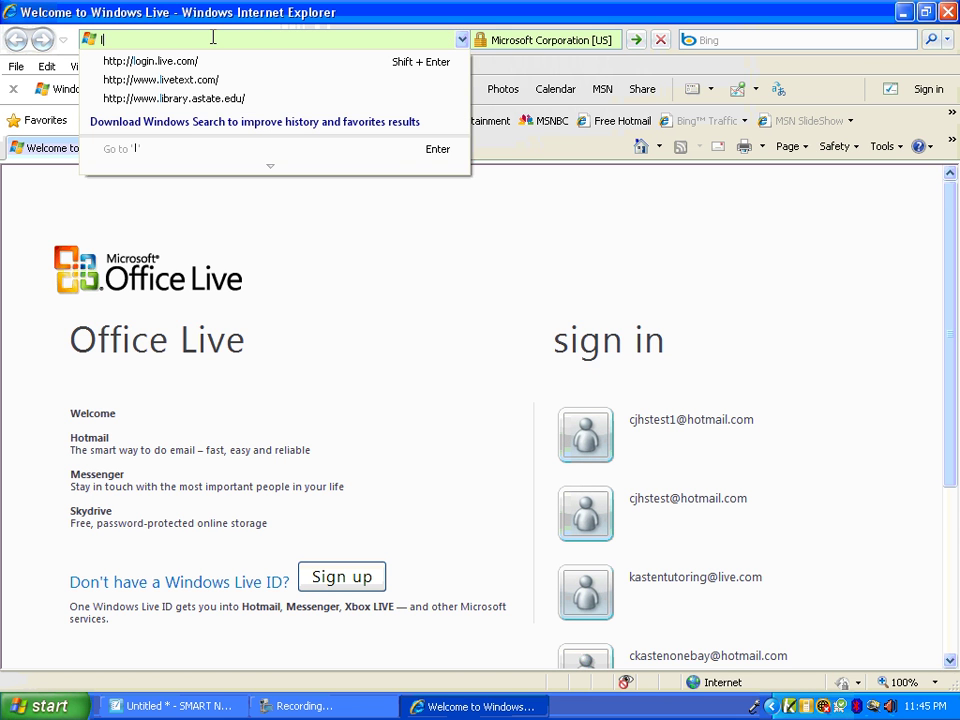
key(Down)
key(Return)
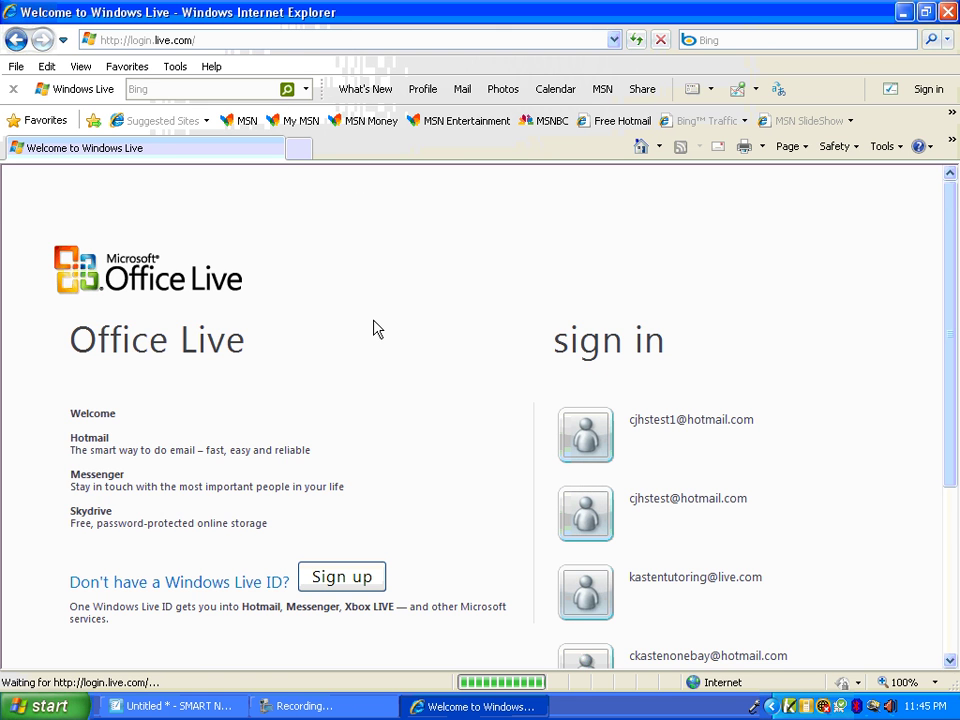
Sign back in to the test account, then sign out completely
click(686, 381)
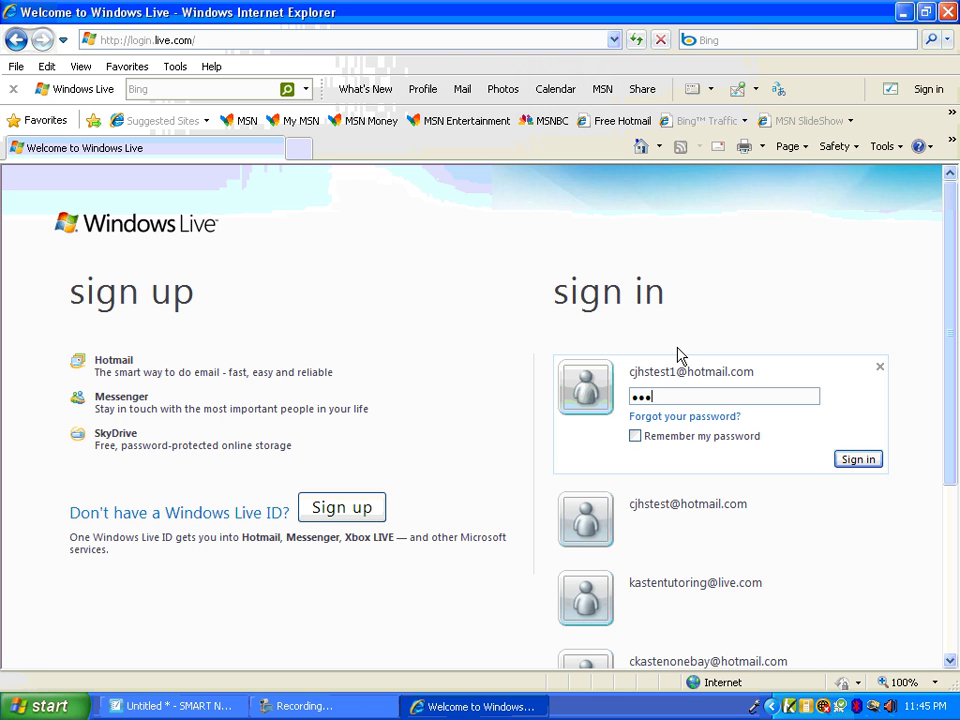
key(Return)
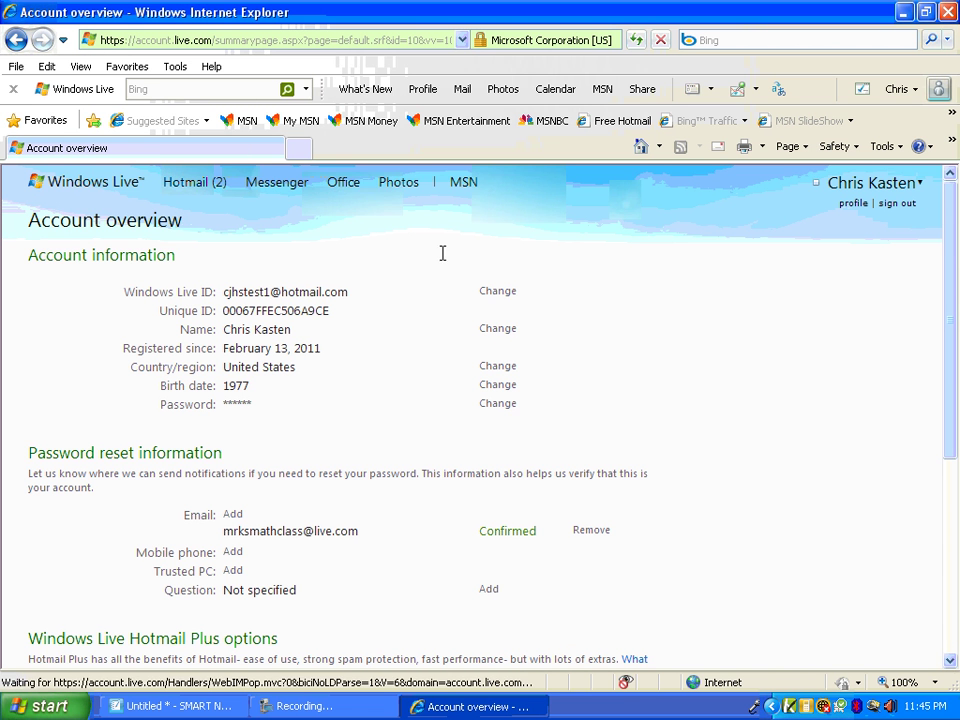
scroll(438, 258, down, 5)
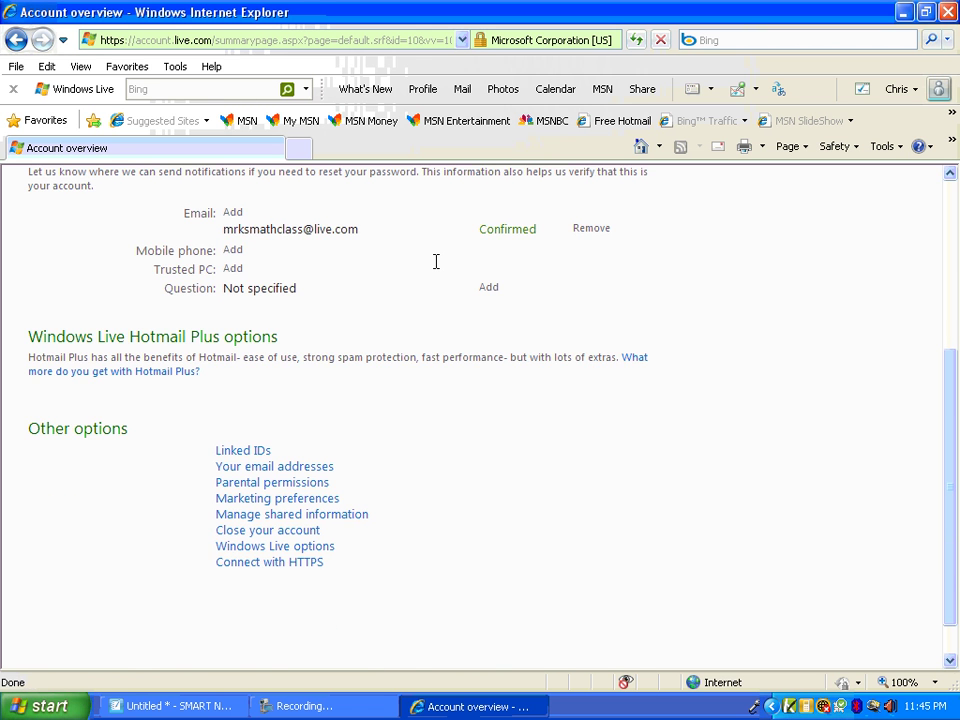
scroll(436, 261, up, 5)
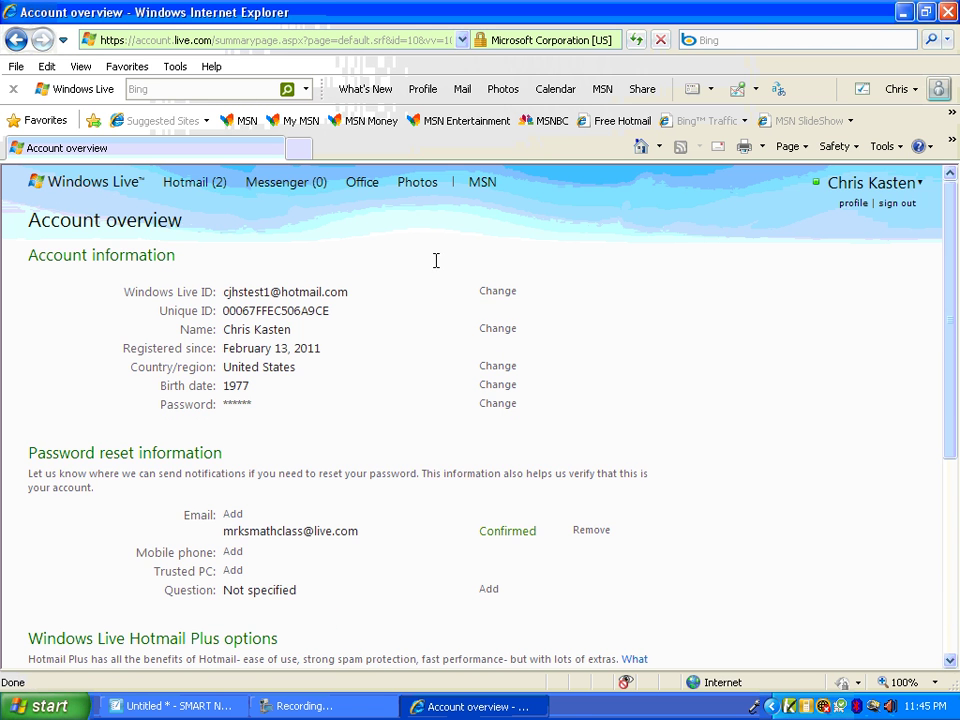
click(906, 205)
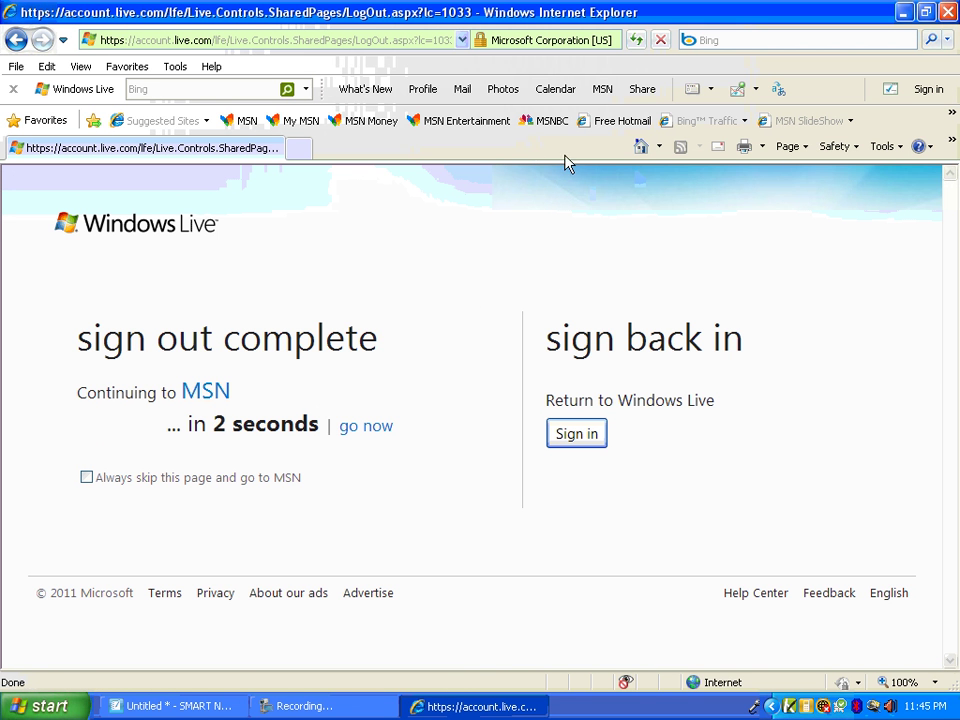
click(733, 40)
Search Bing for 'microsoft business officelive' and open the Office Live Small Business site
text(mic)
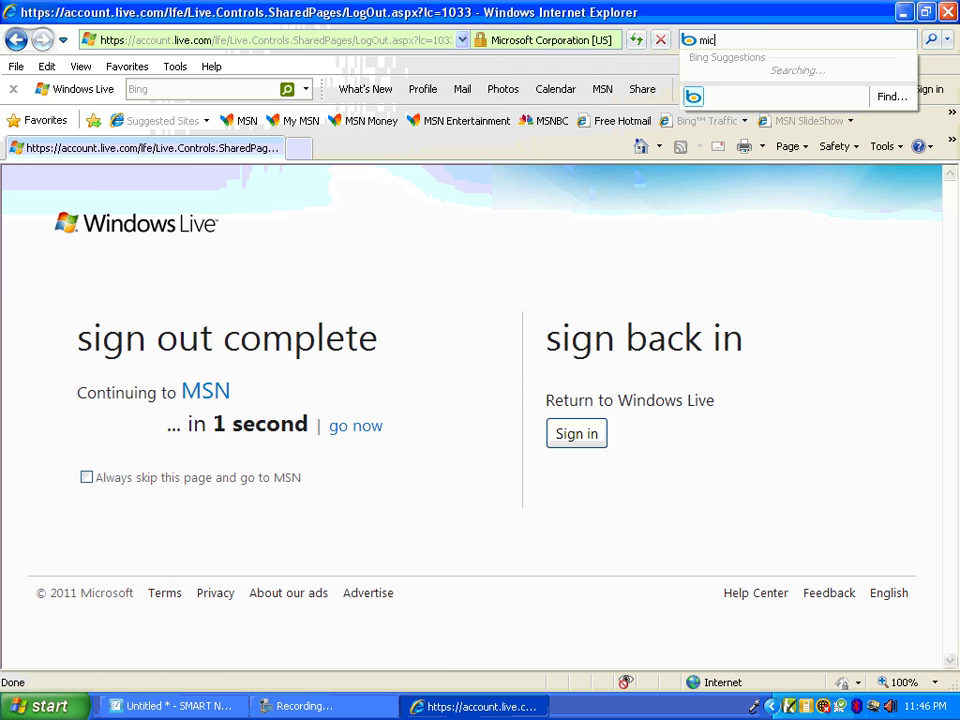
text(rosoft bu)
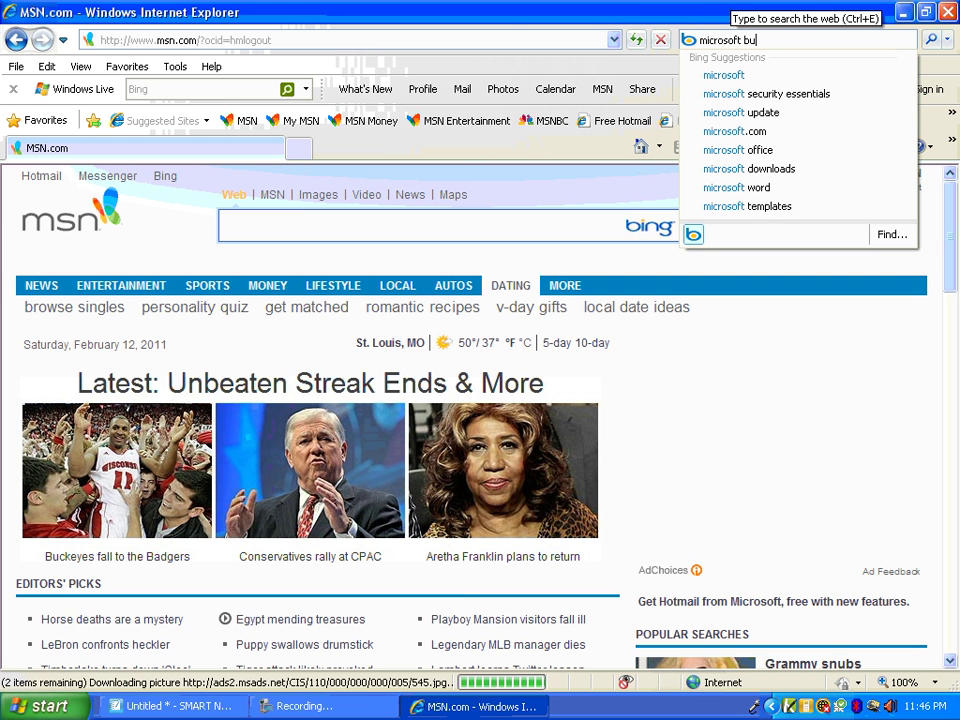
text(siness officelive)
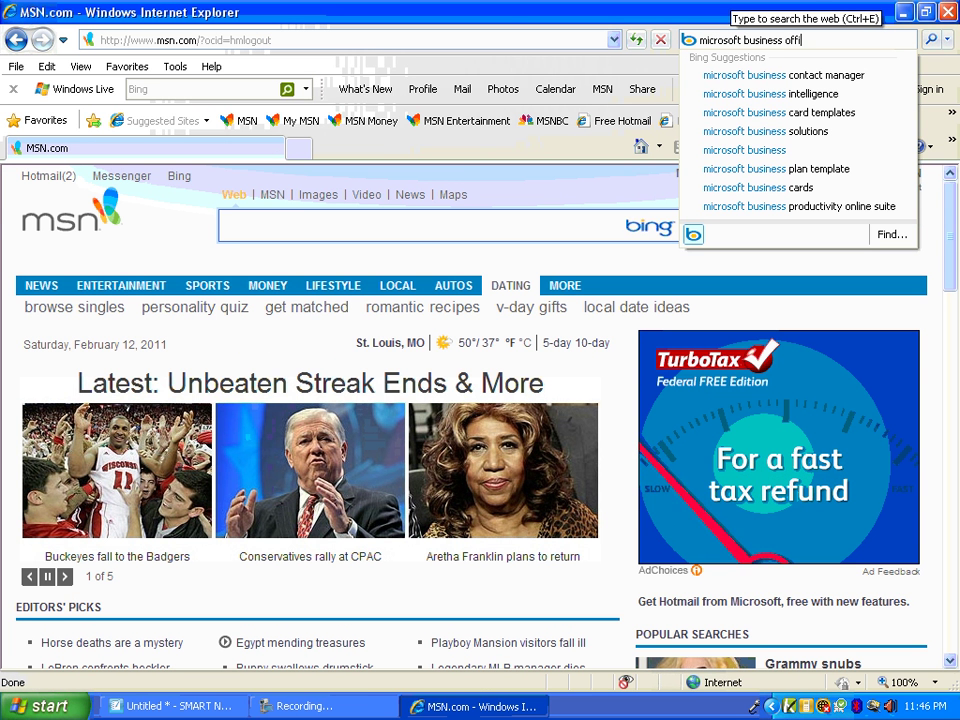
key(Return)
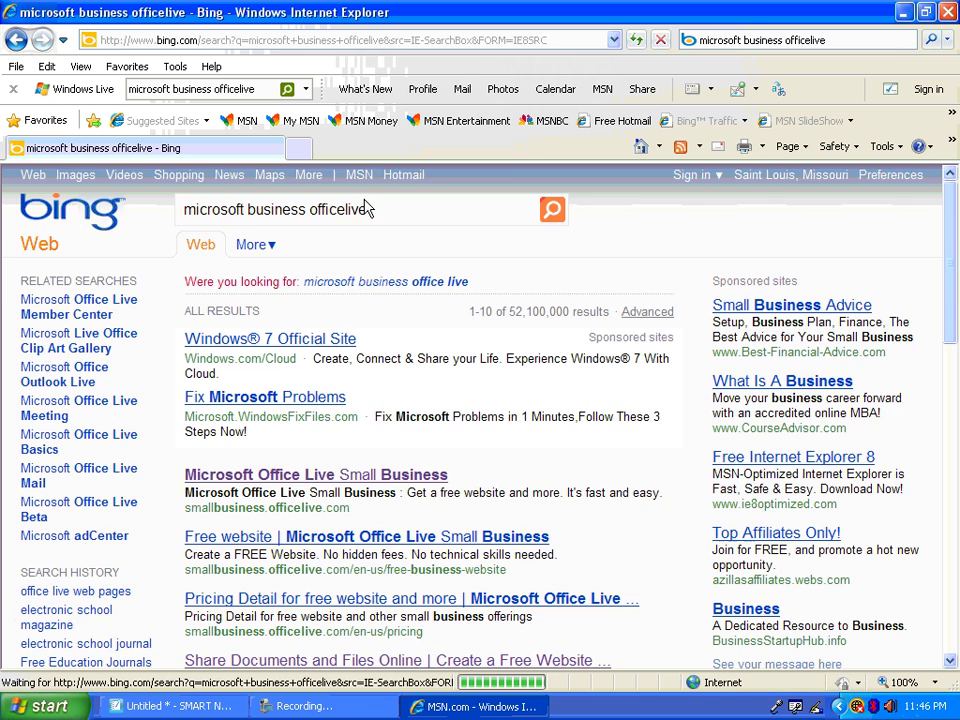
scroll(342, 398, down, 1)
click(342, 398)
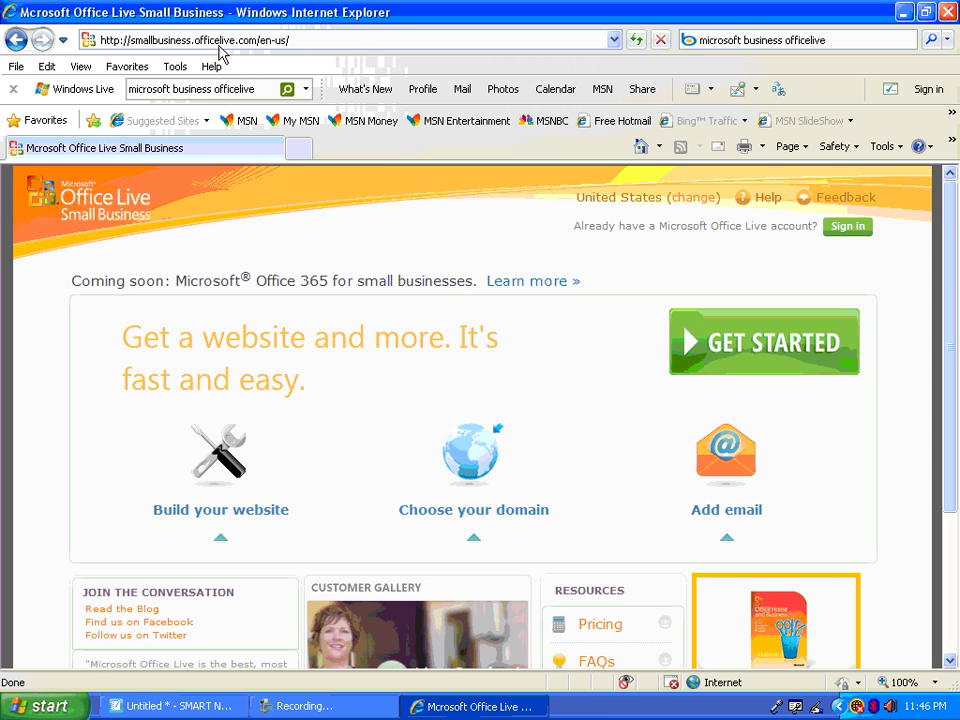
Sign in with the CJHS site account to reach the Office Live Home page
click(846, 227)
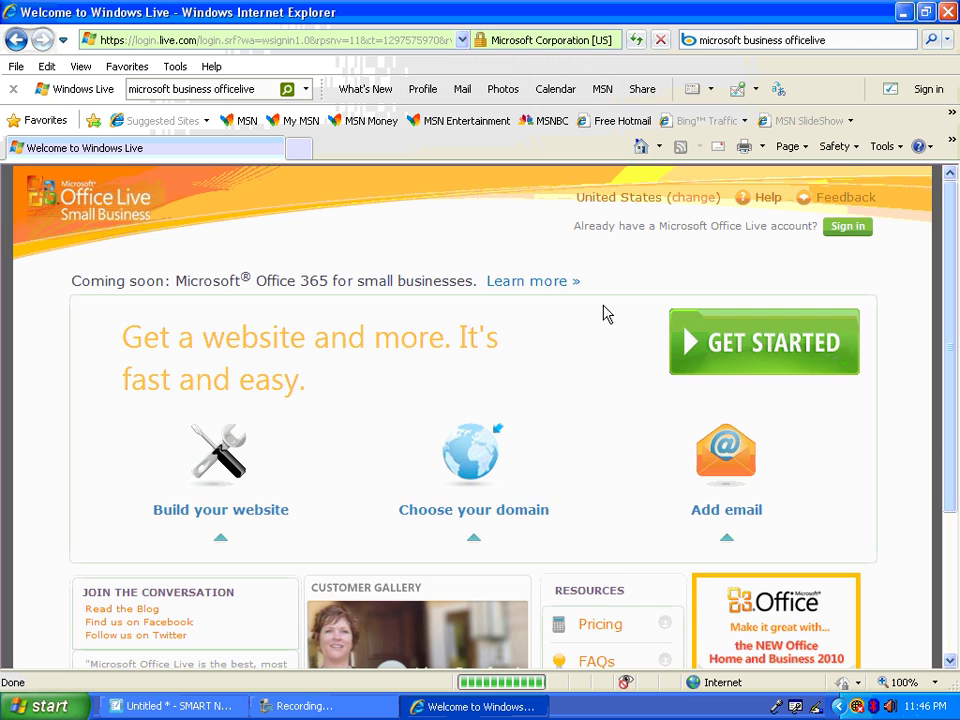
click(666, 418)
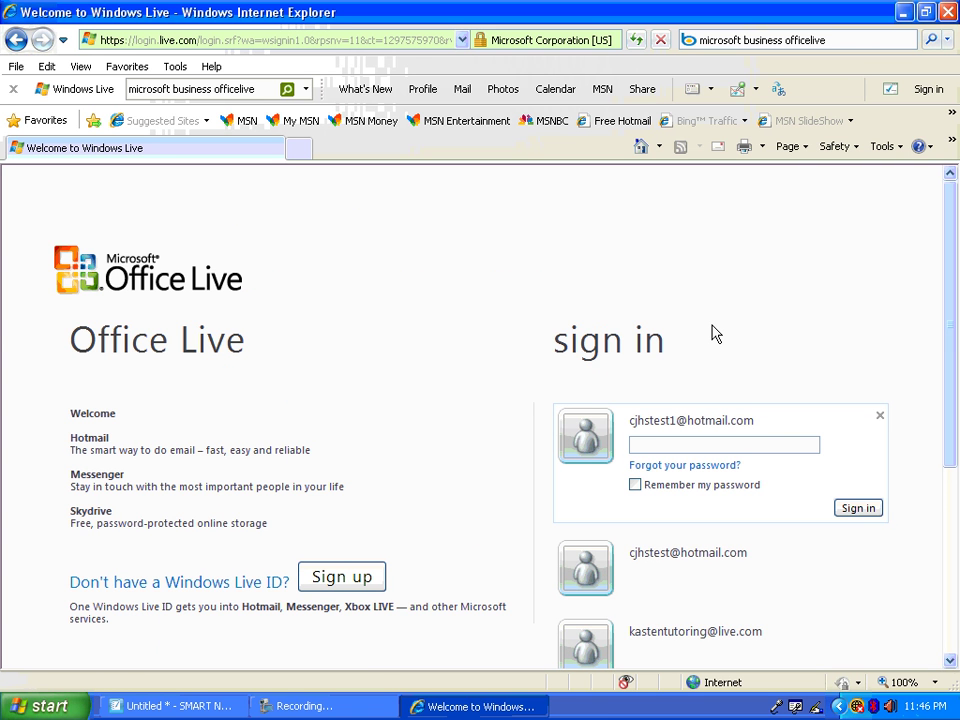
key(Return)
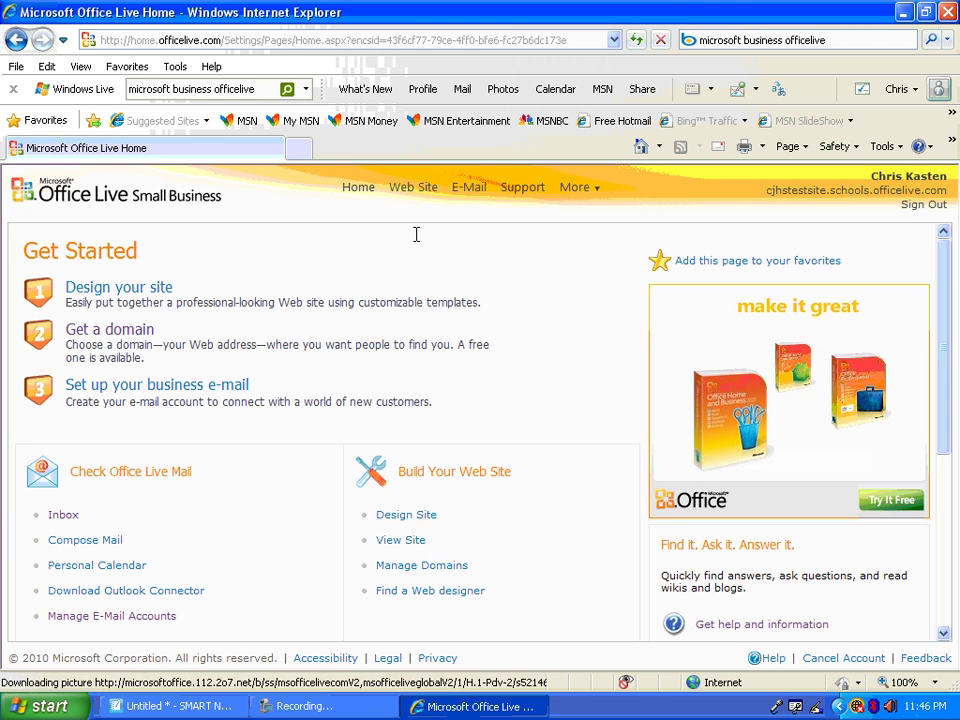
click(63, 40)
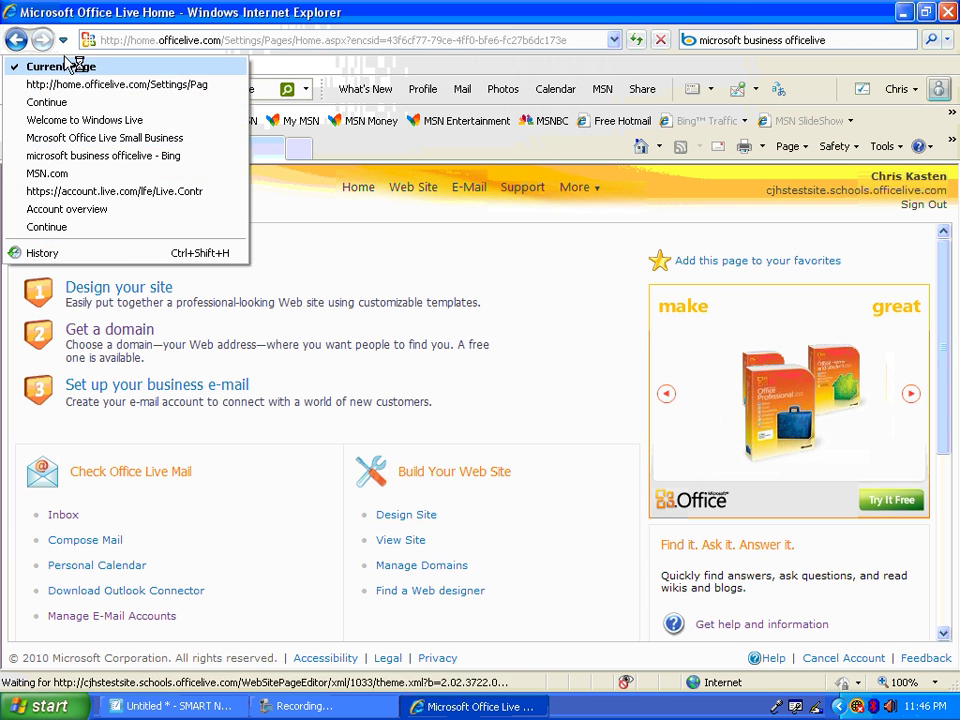
click(68, 121)
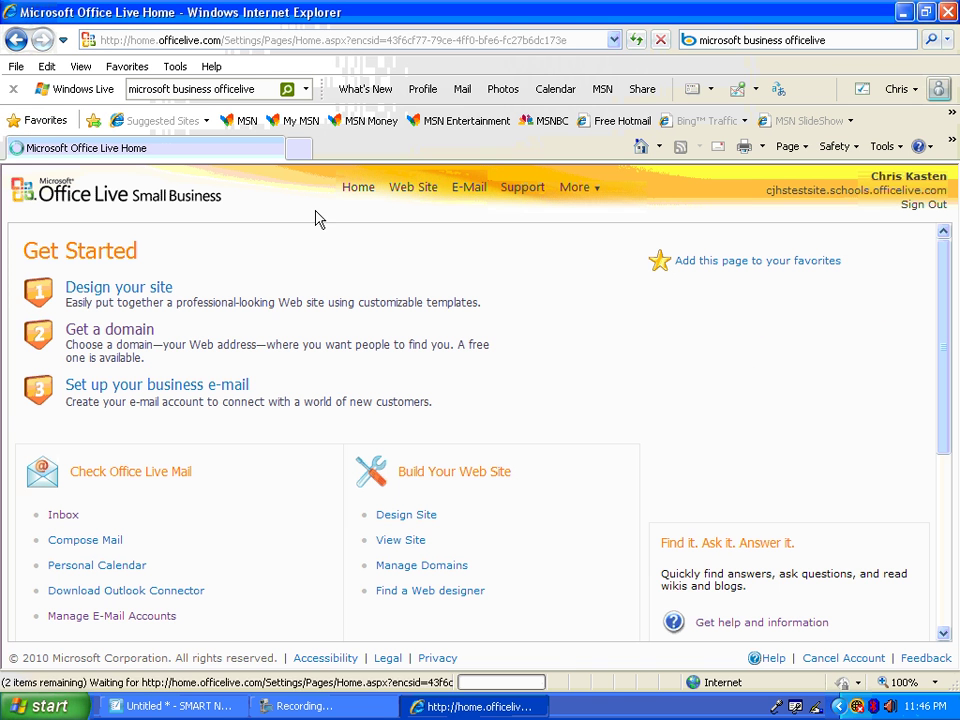
click(250, 41)
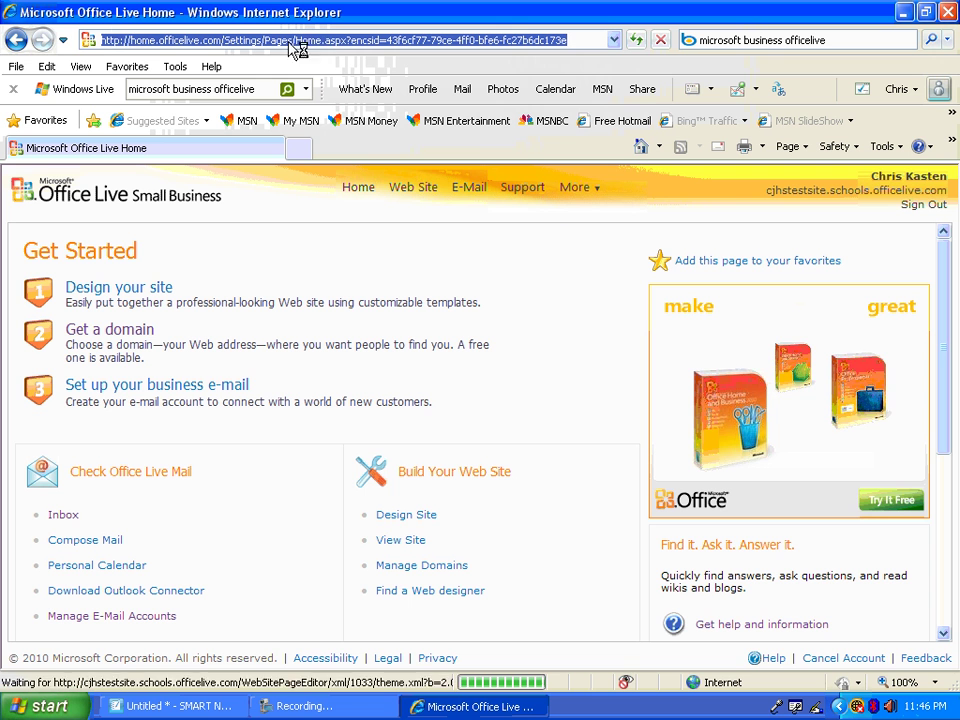
click(20, 43)
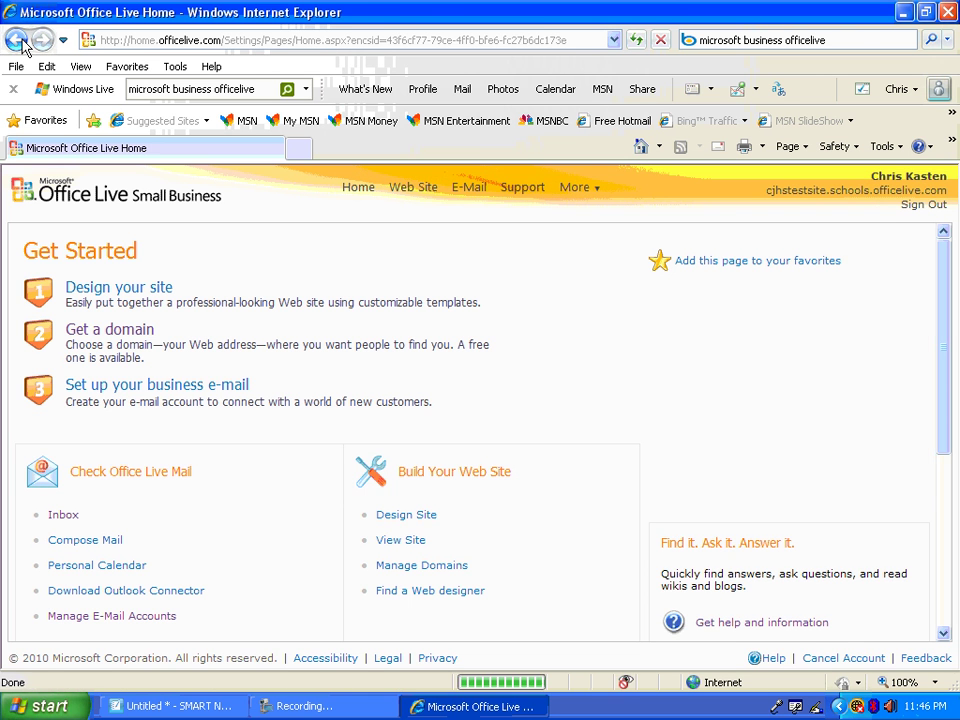
click(20, 43)
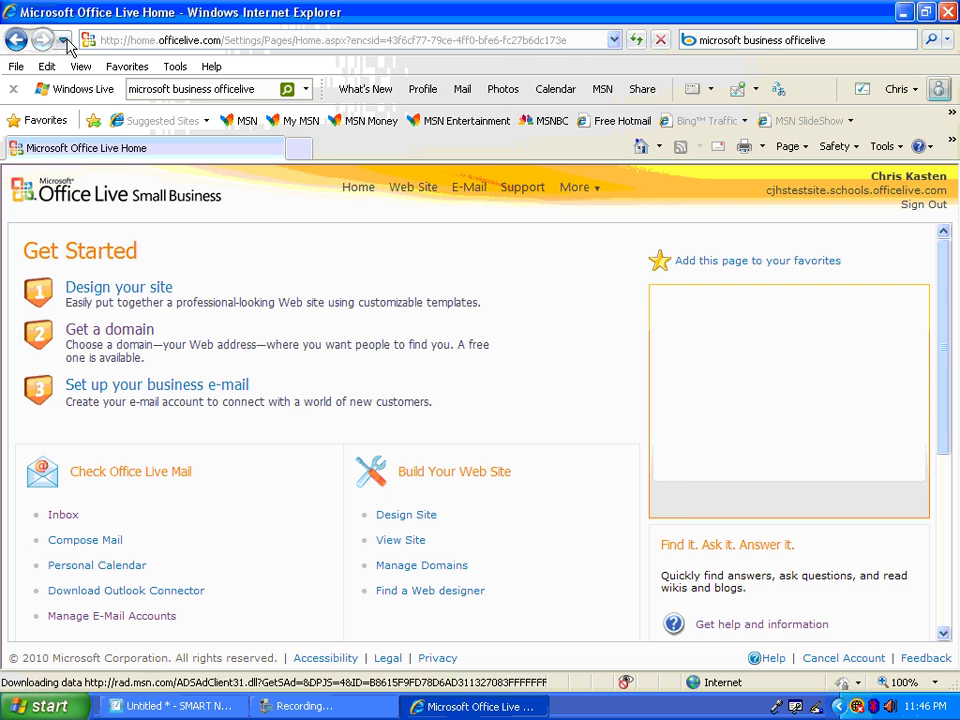
click(168, 37)
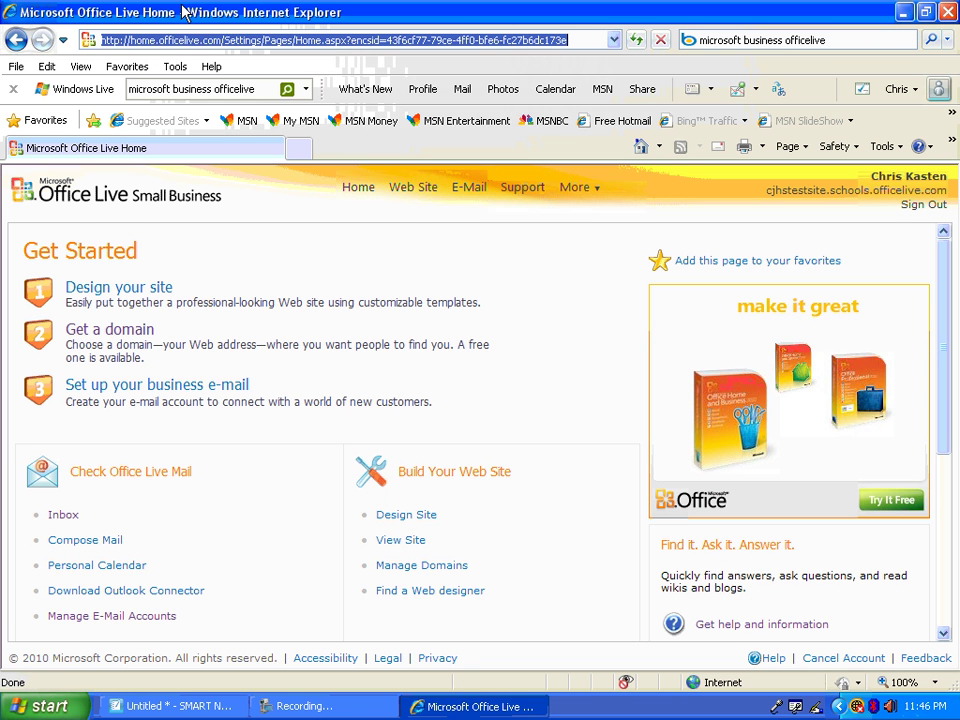
text(sig)
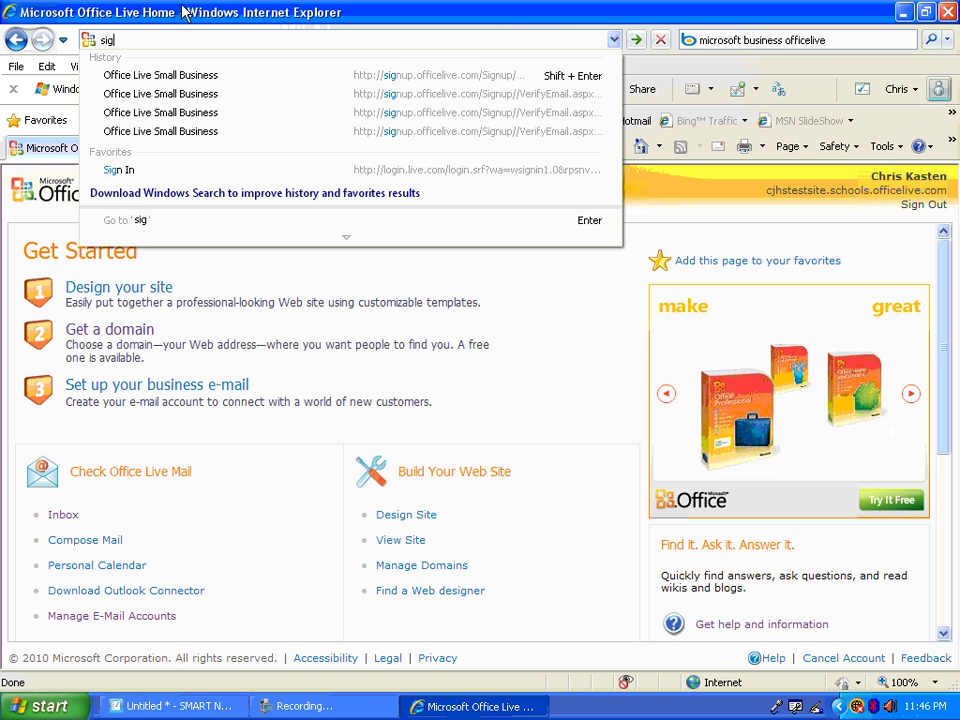
text(ni)
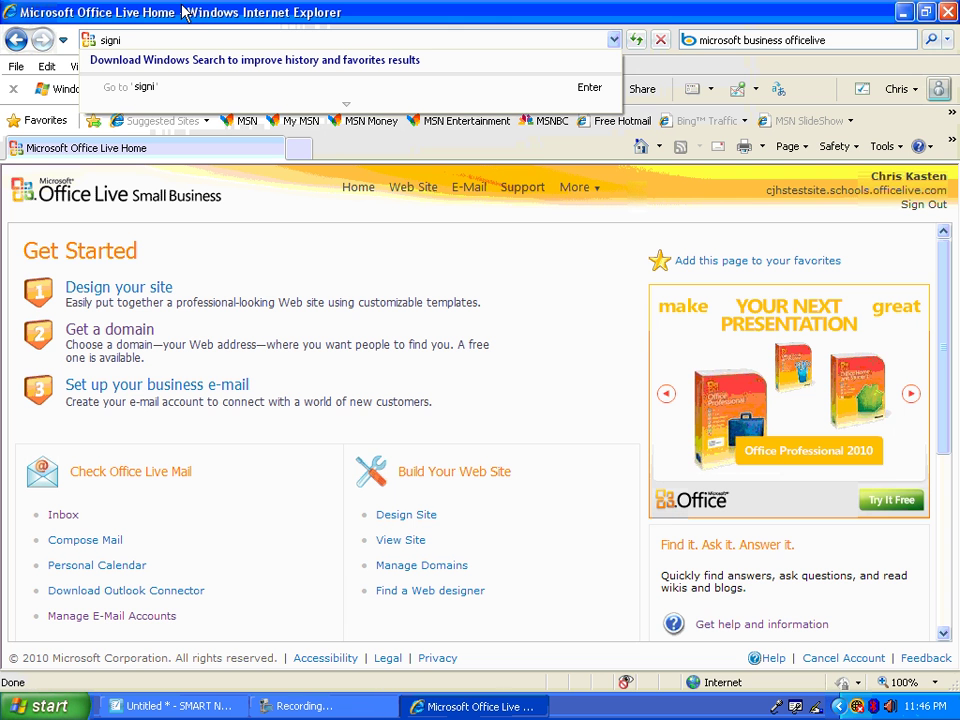
text(n.officelive.com)
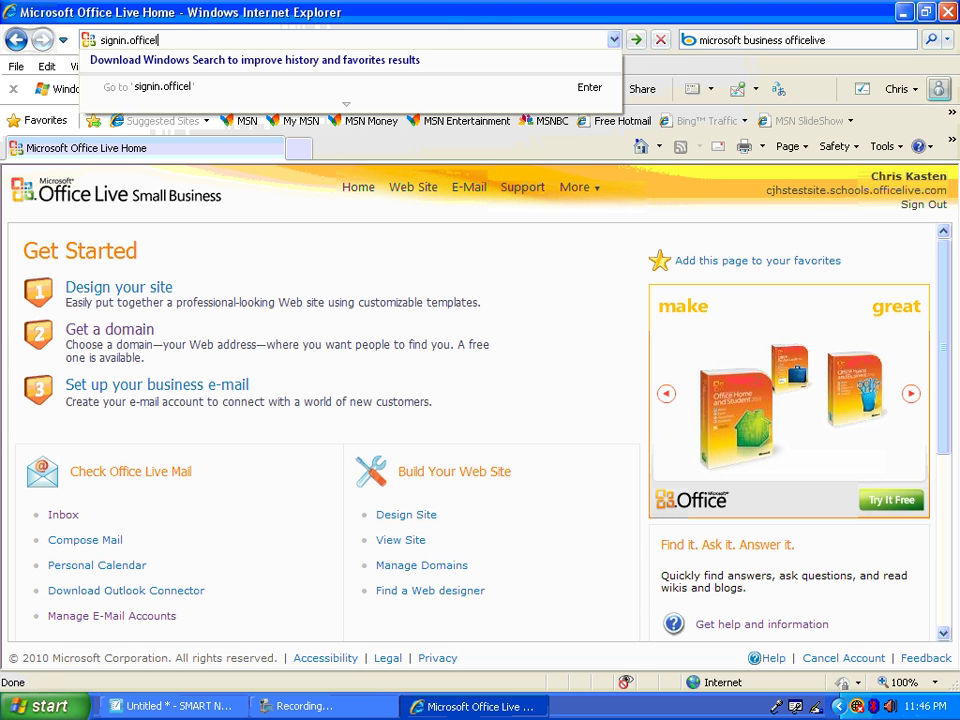
key(Return)
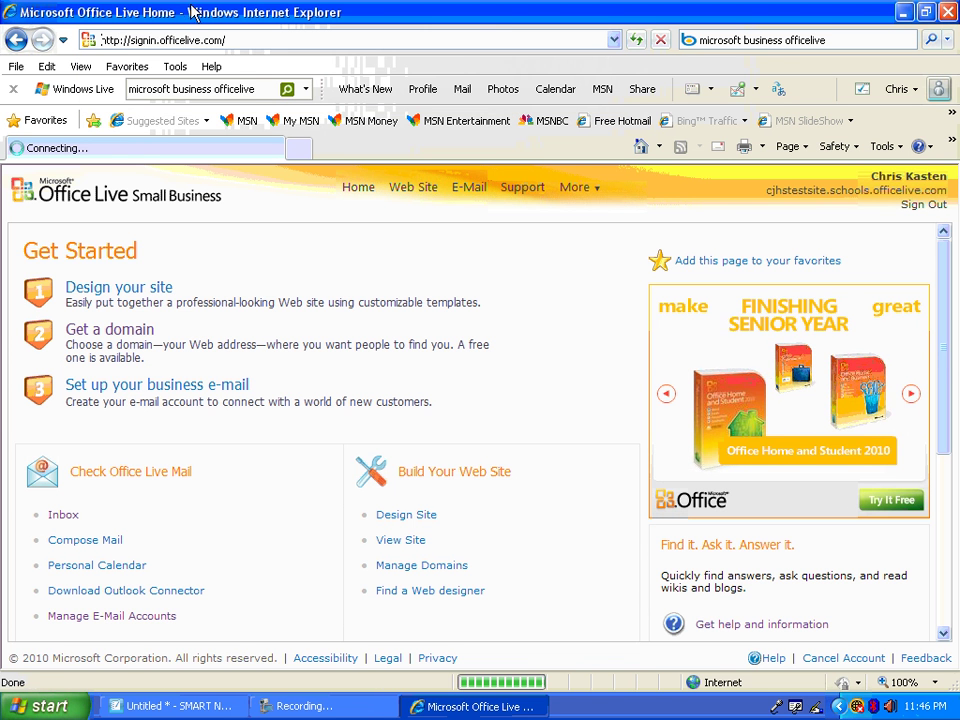
click(251, 37)
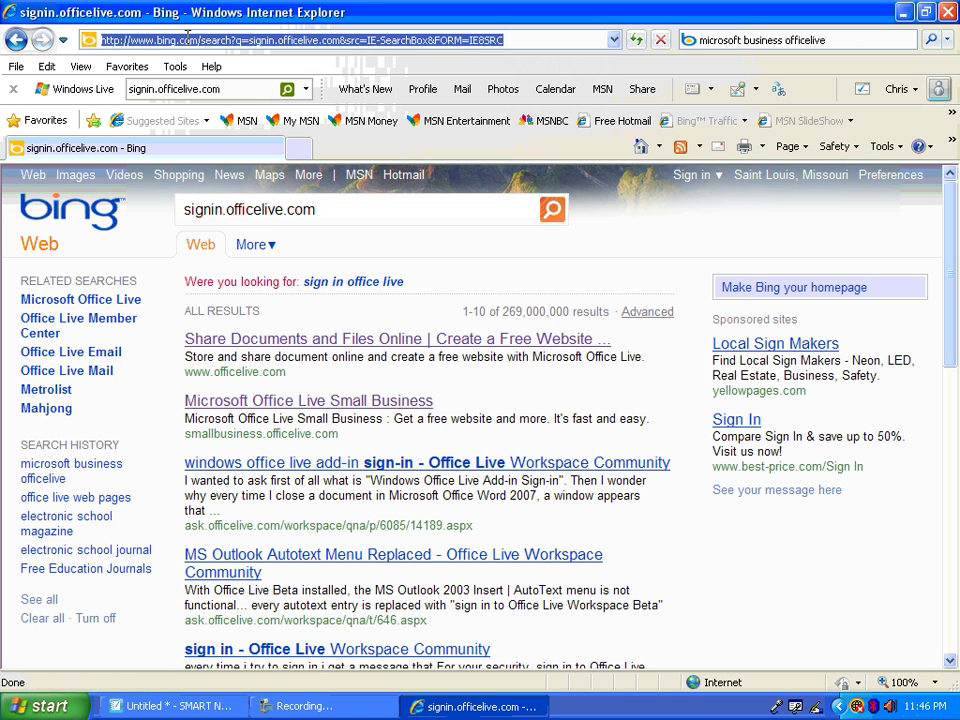
text(si)
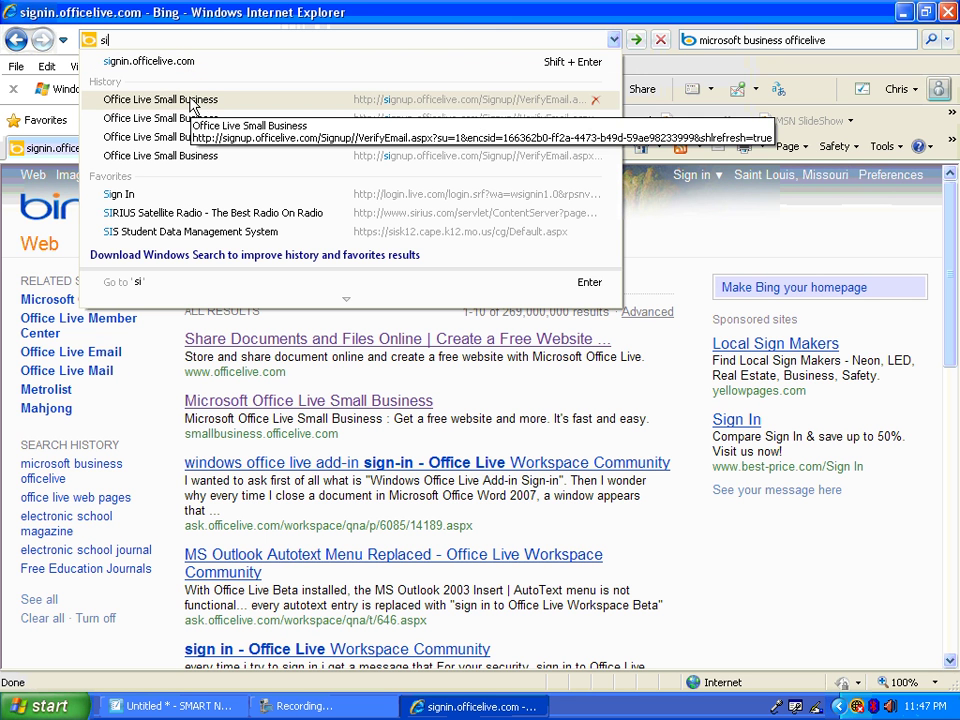
key(BackSpace)
key(BackSpace)
text(l)
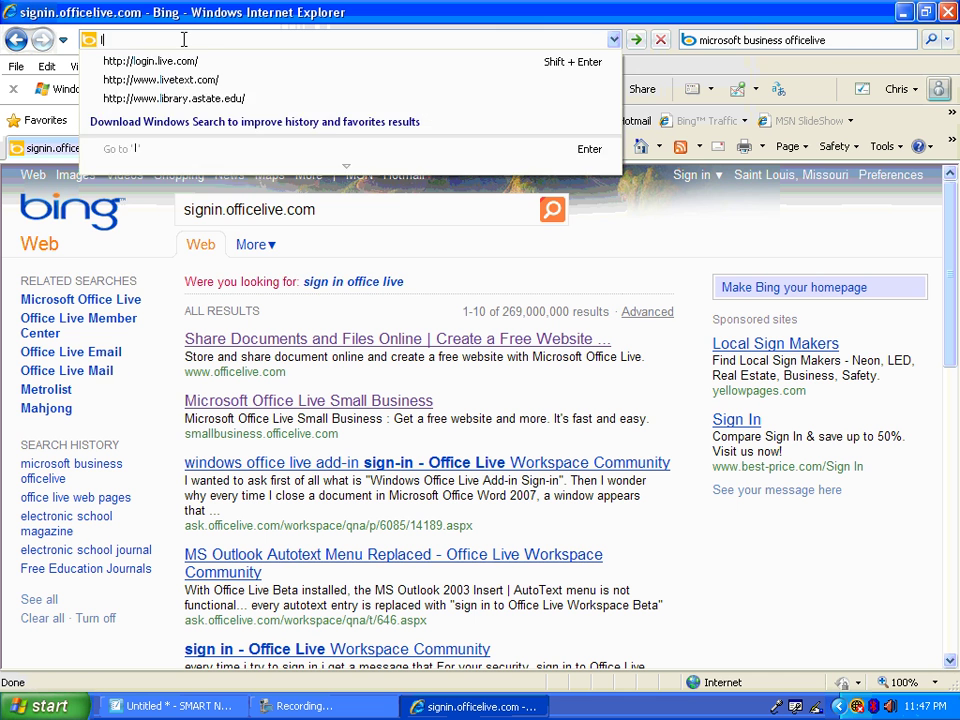
text(ogin)
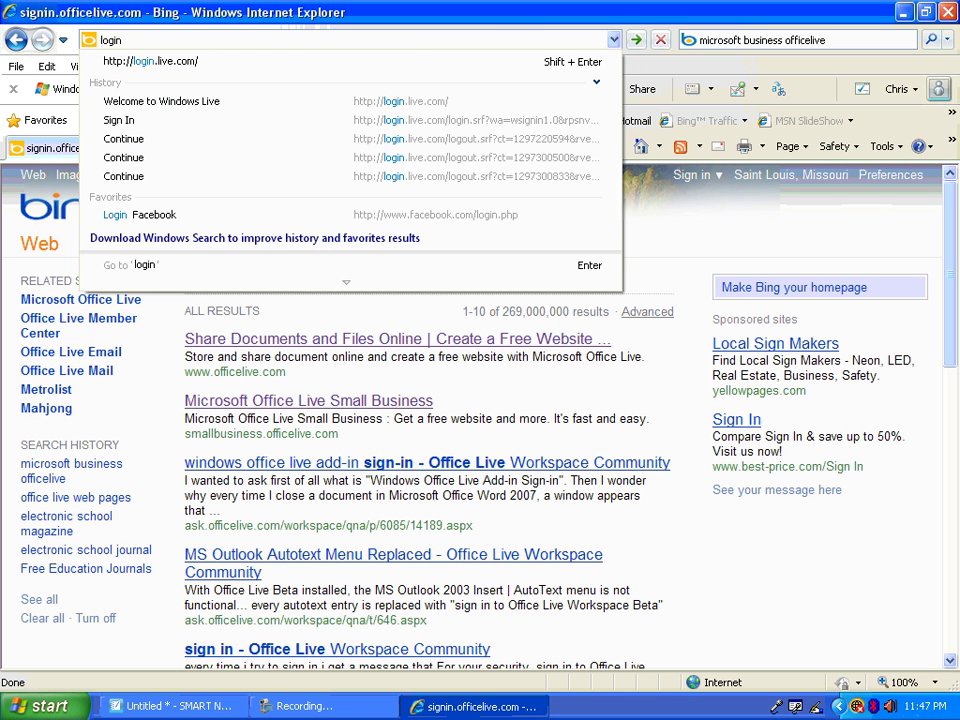
text(.officel)
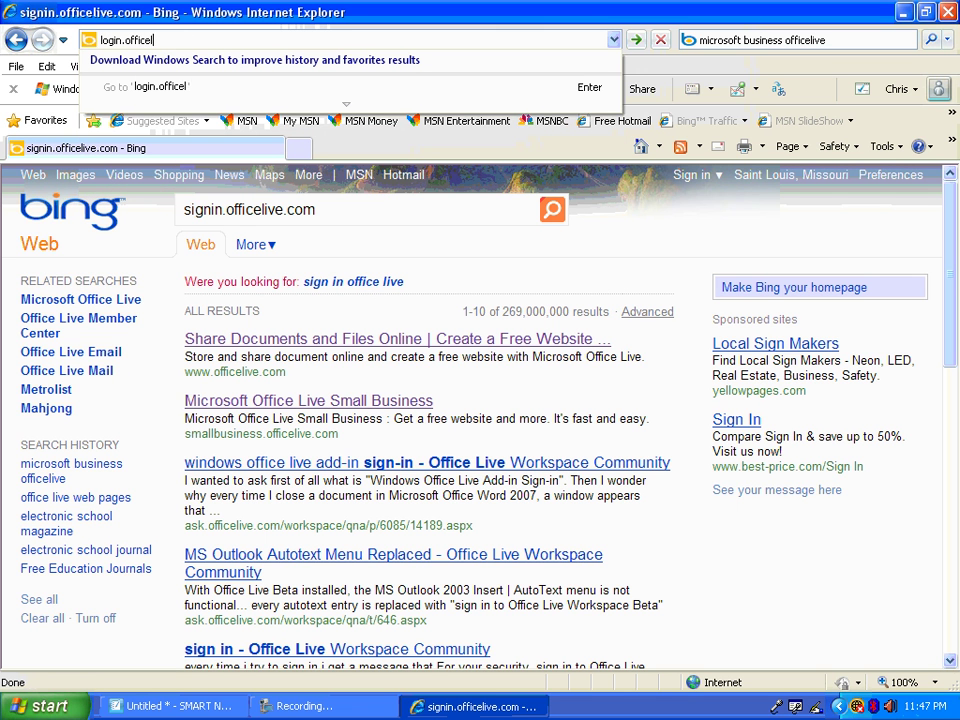
text(ive.com)
key(Return)
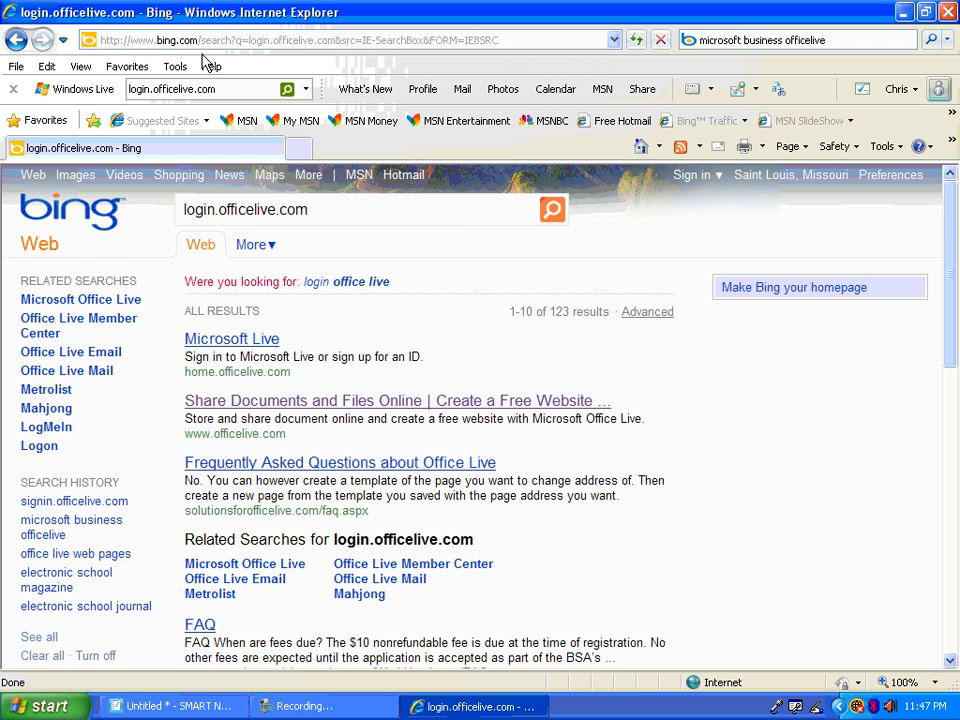
click(197, 46)
text(s)
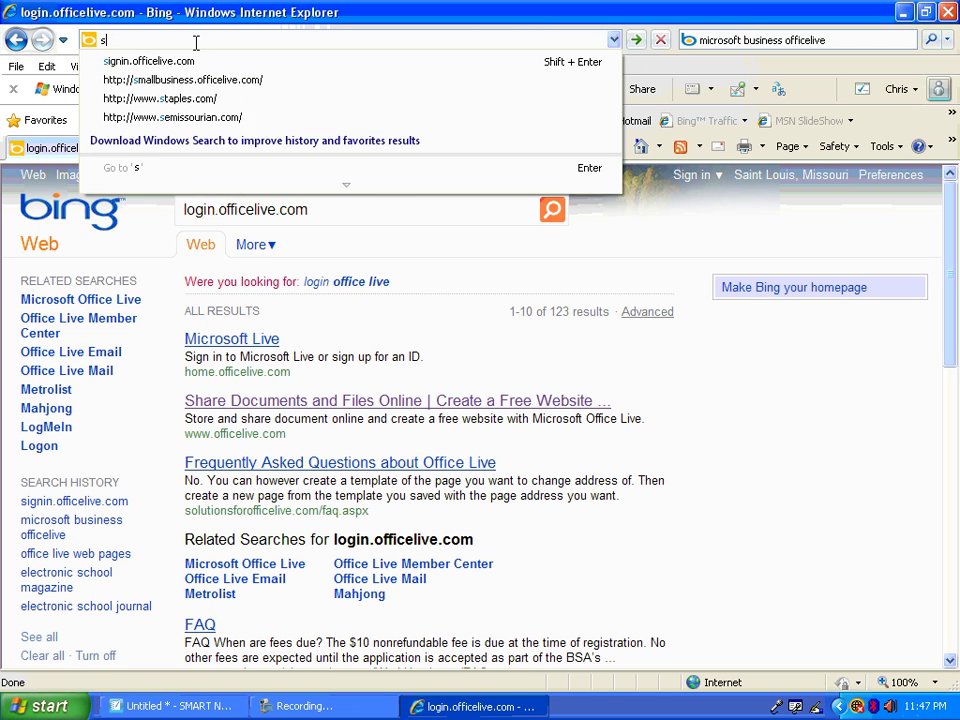
text(ignup.office)
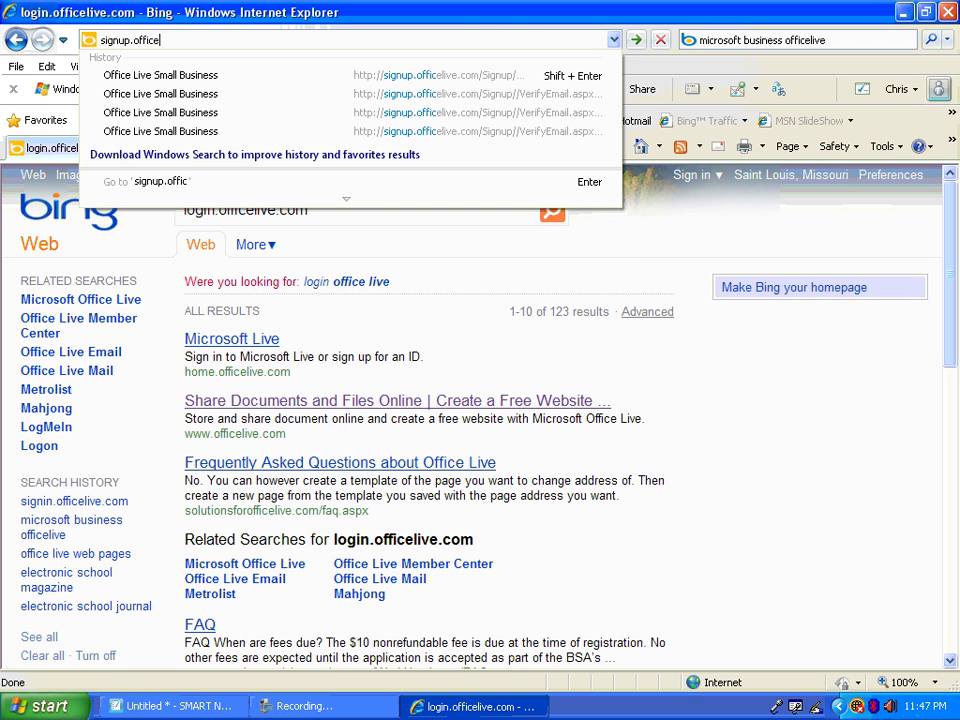
text(live.com)
key(Return)
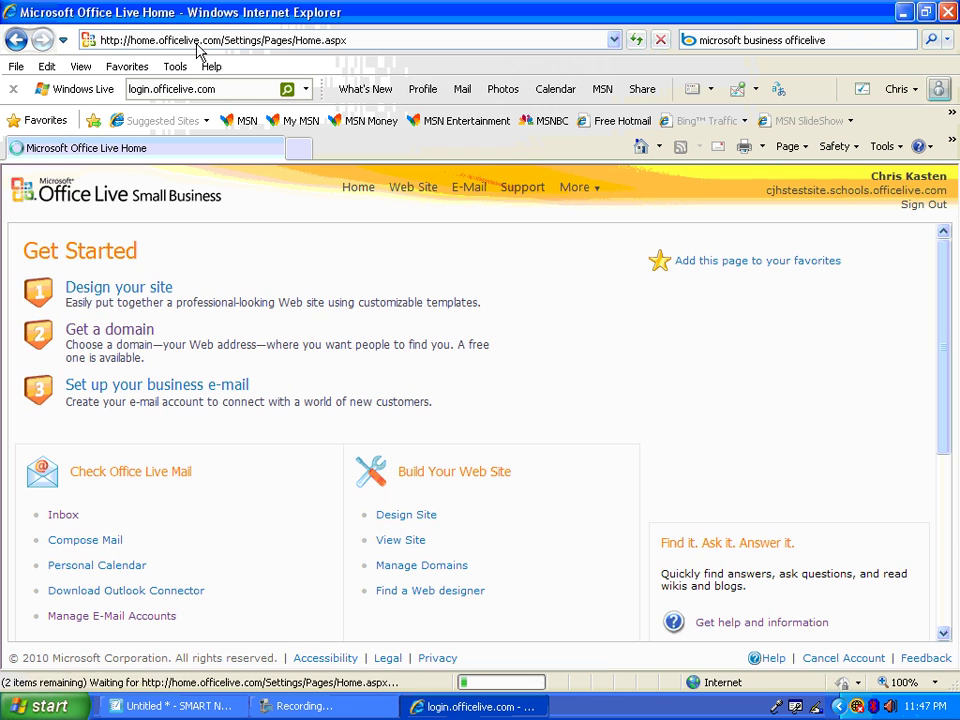
Sign out of the Office Live account and return to the sign-in page listing saved accounts
click(914, 212)
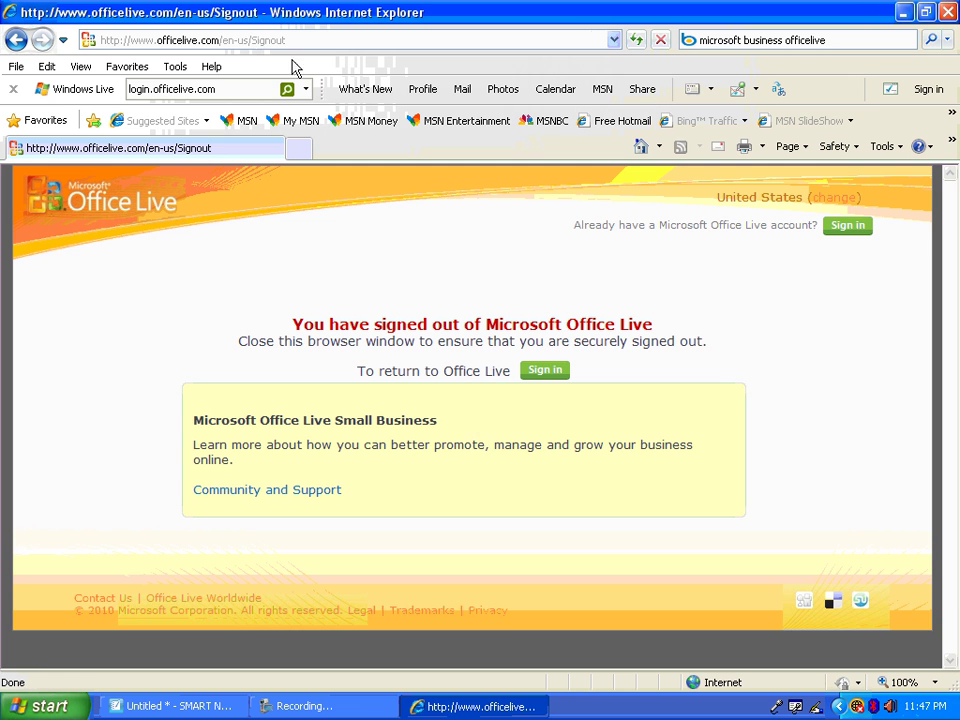
click(848, 226)
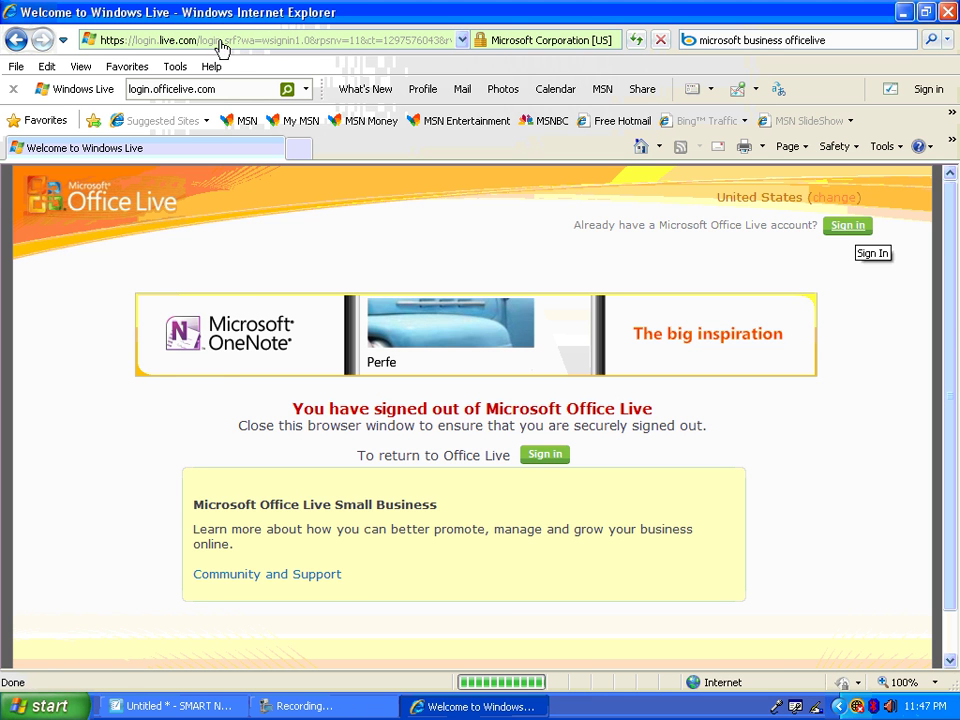
click(260, 36)
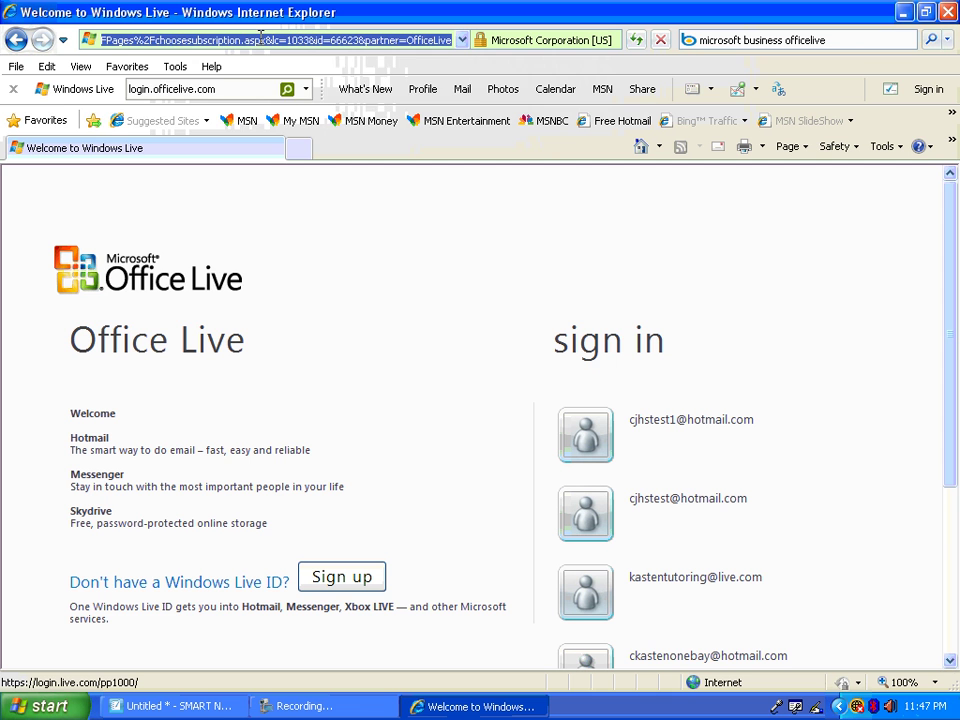
Load signup.officelive.com to reach the Windows Live sign-in page, then close Internet Explorer
text(sig)
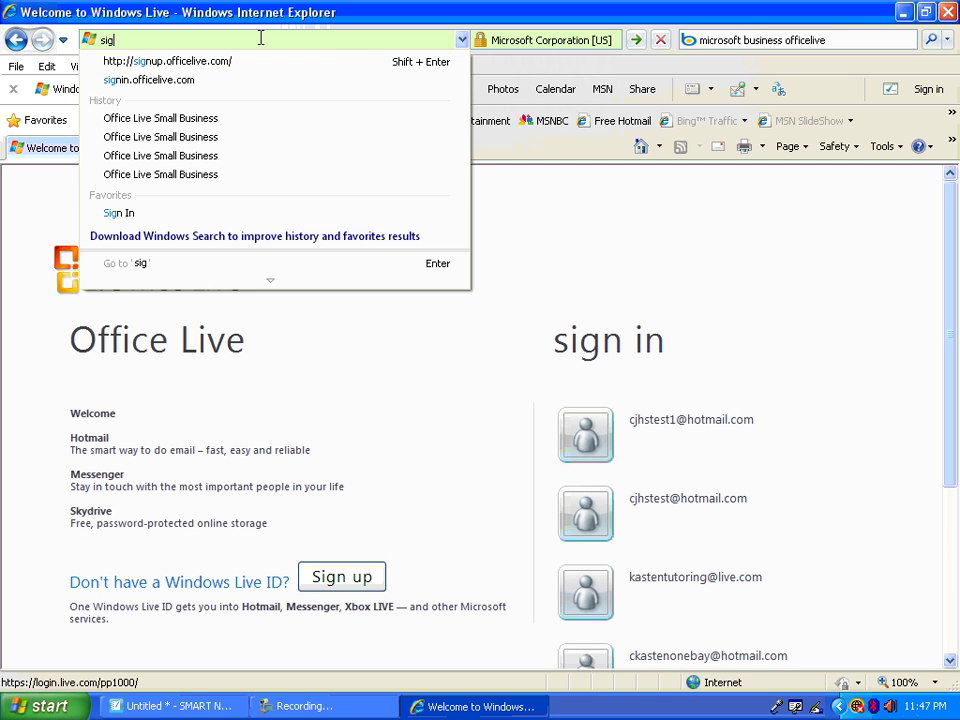
key(Down)
key(Return)
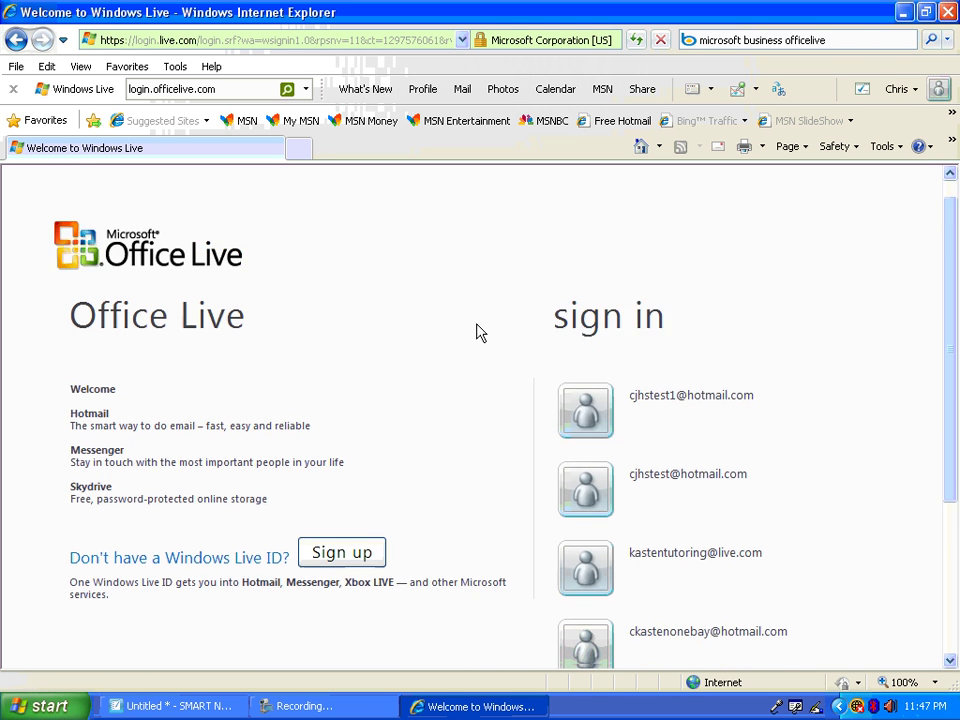
click(300, 42)
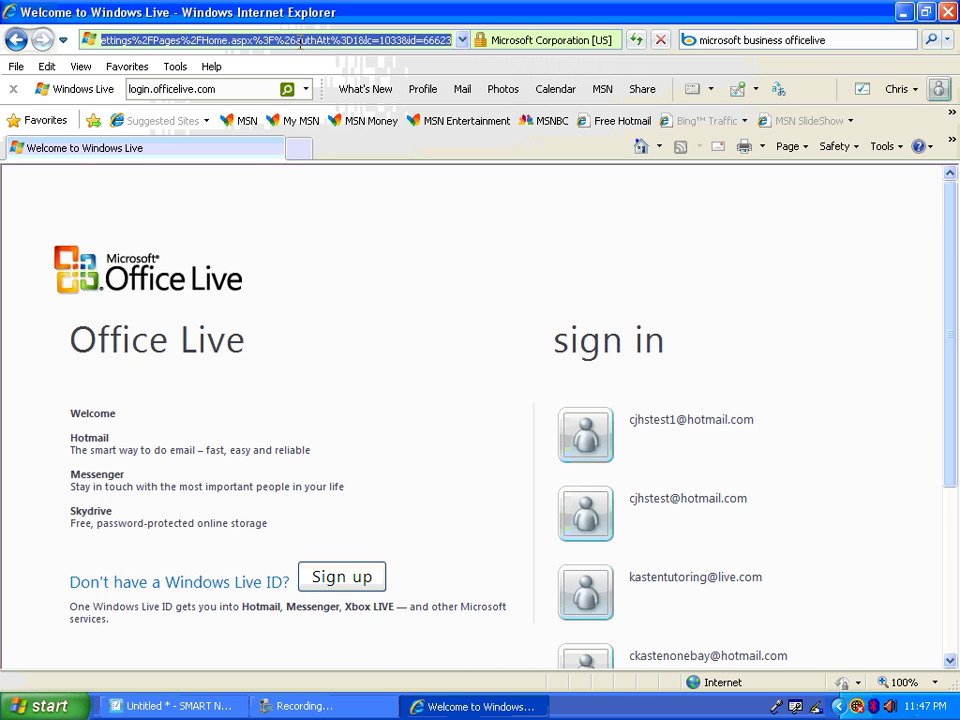
text(signup.)
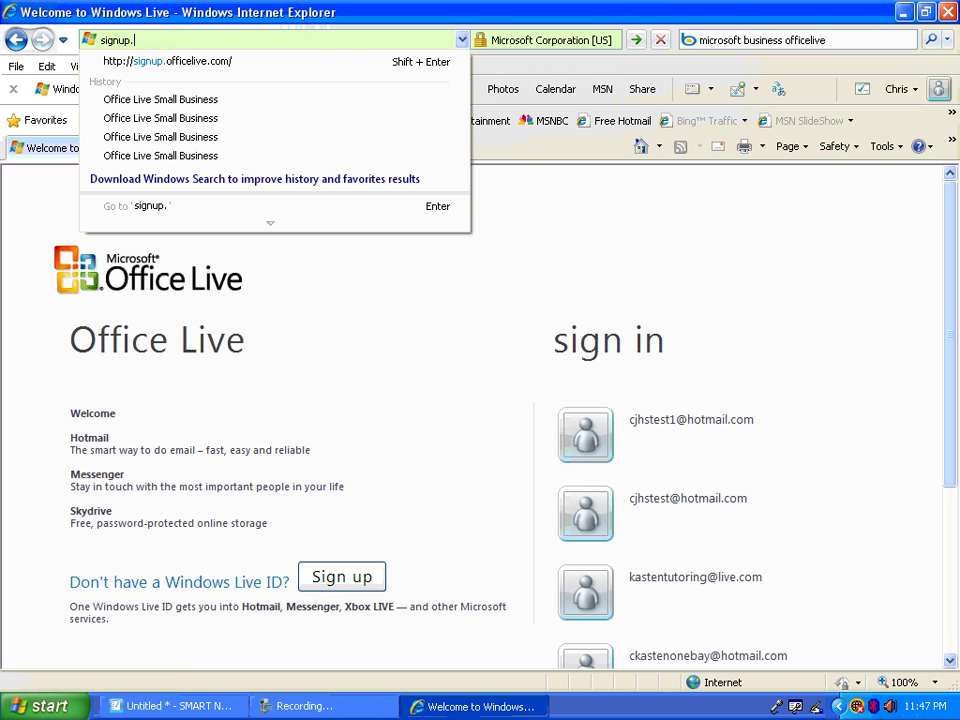
text(officelive.com)
key(Return)
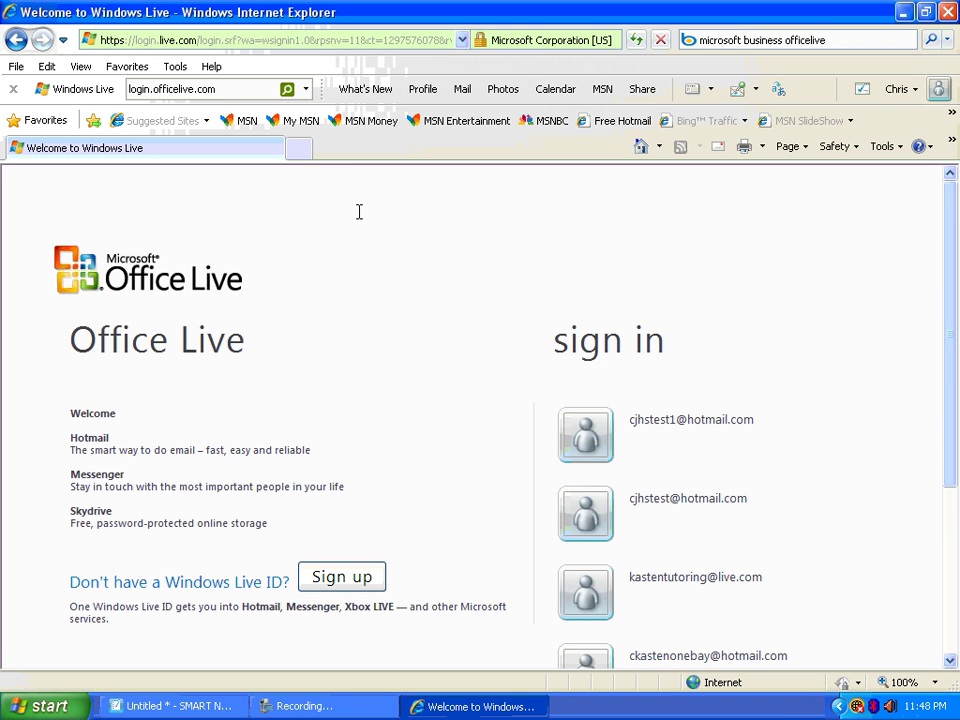
click(949, 12)
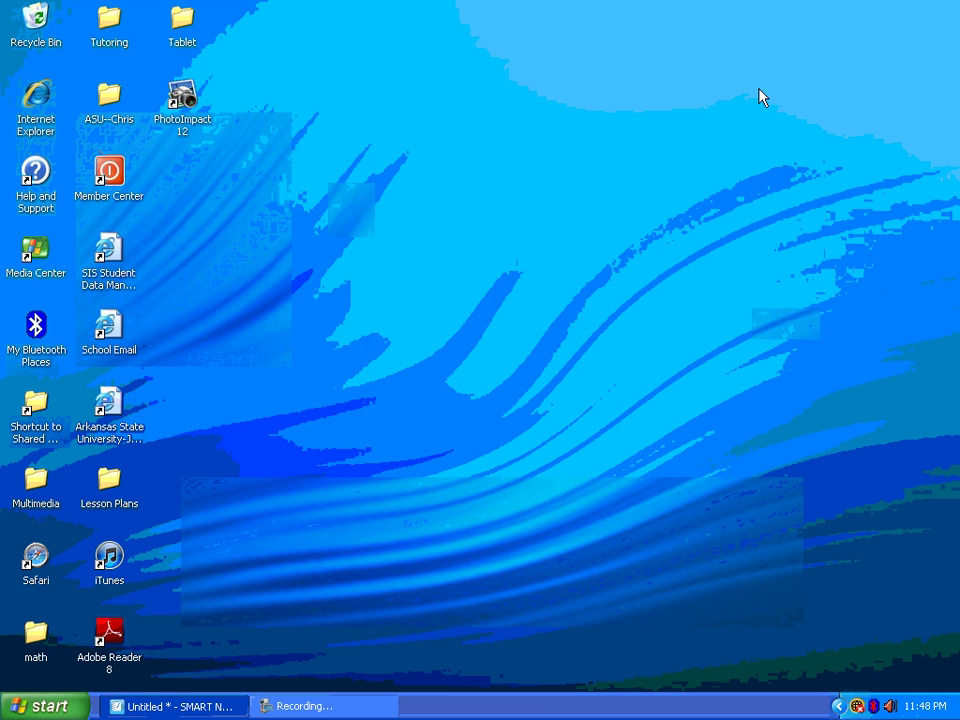
Launch Internet Explorer, search Bing for 'microsoft small business', and open the Office Live Small Business result
double_click(42, 115)
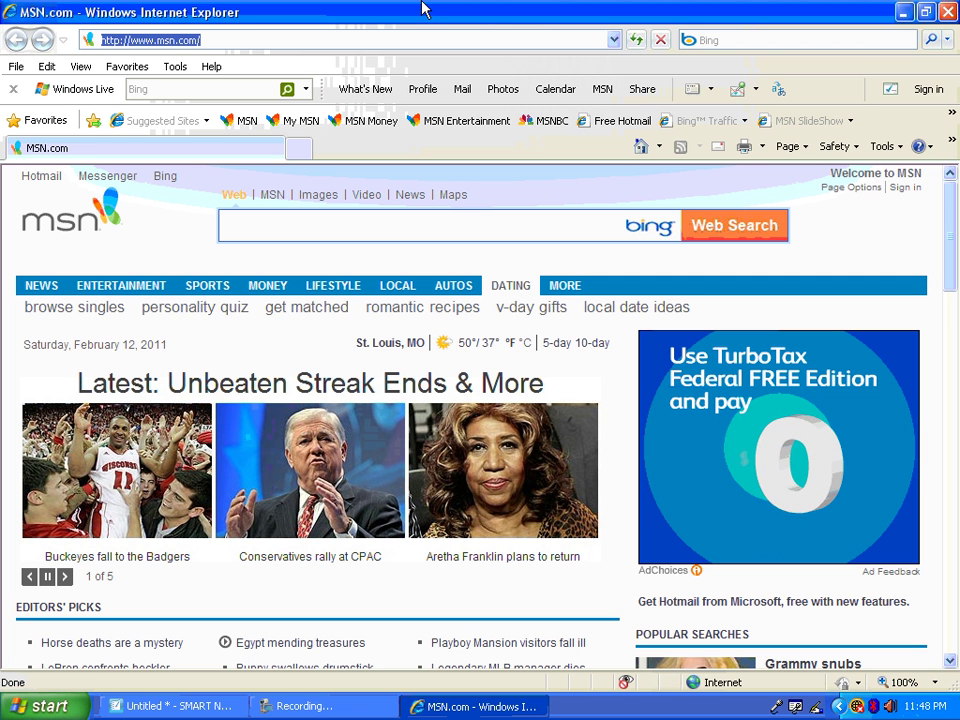
click(739, 40)
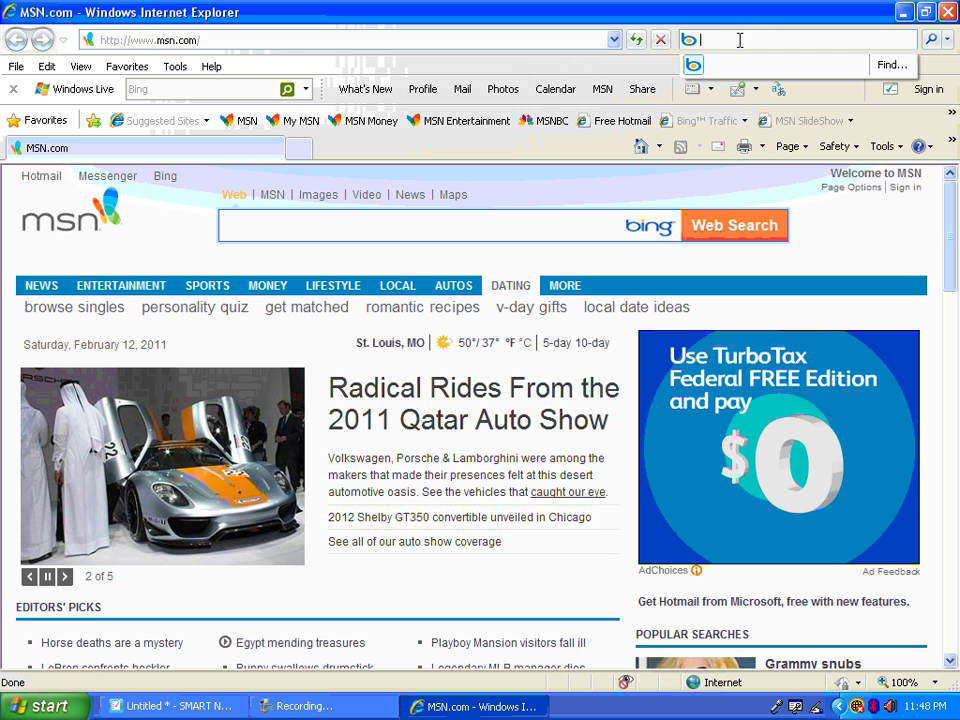
text(micro)
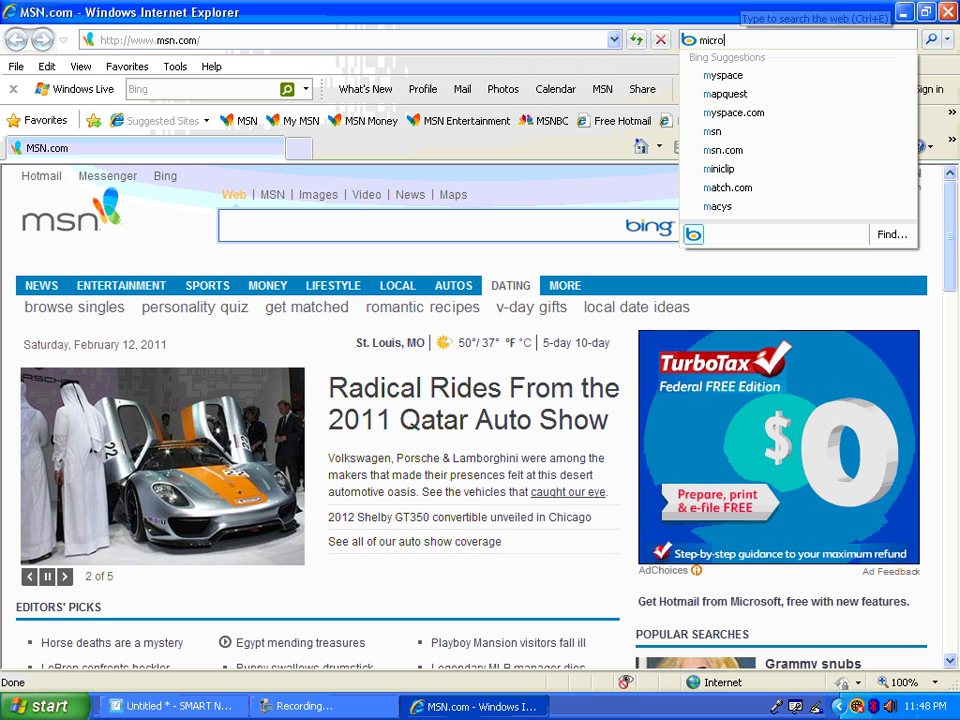
text(soft small)
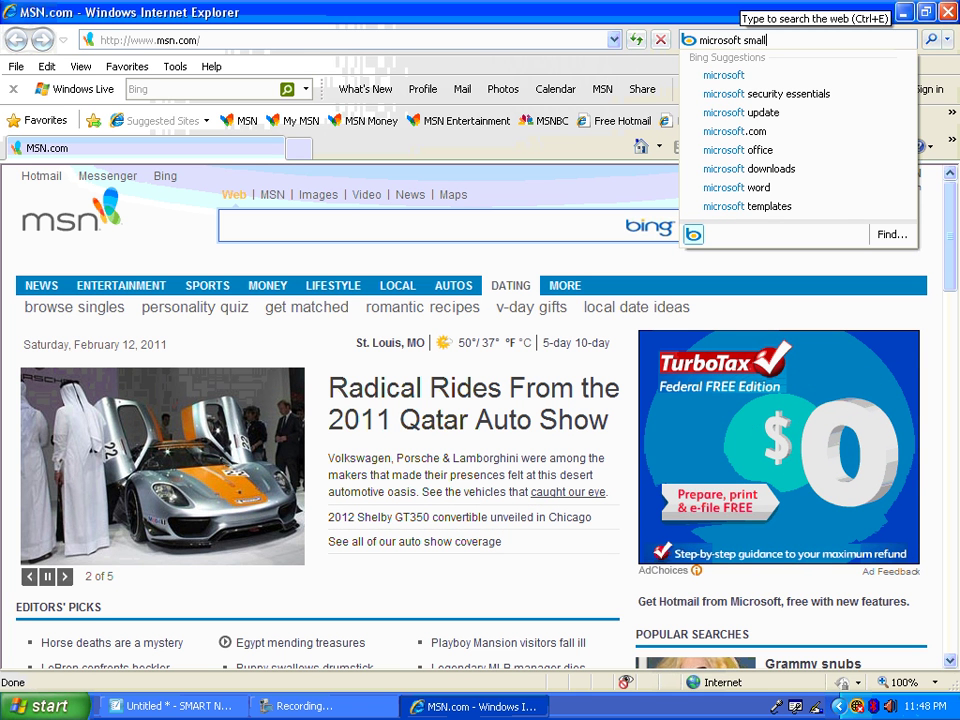
text( ba)
key(BackSpace)
key(BackSpace)
key(BackSpace)
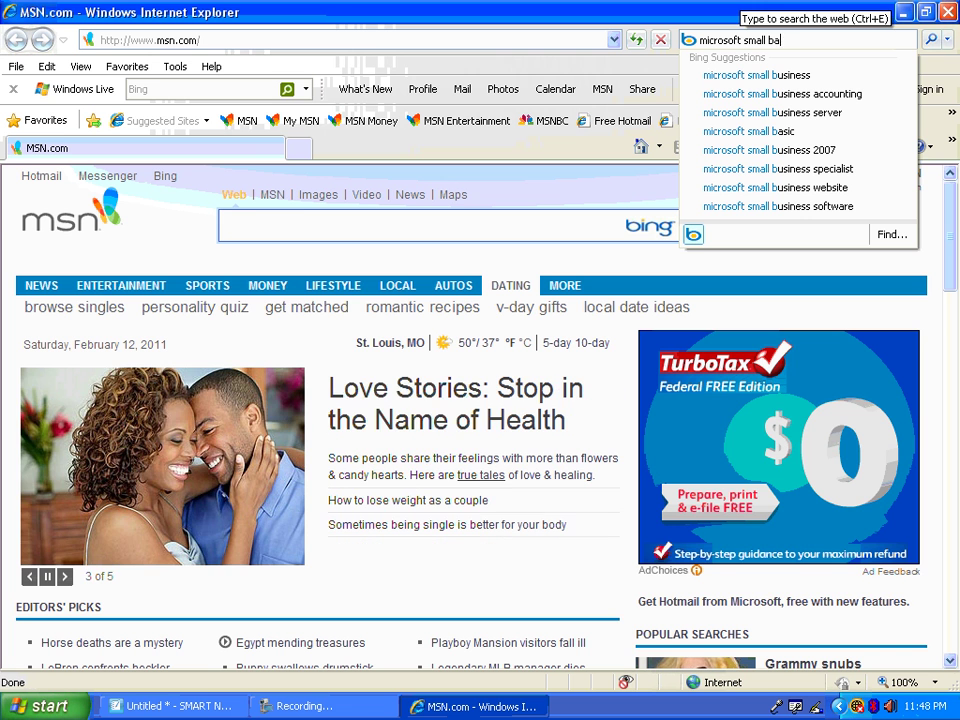
text(siness)
key(Return)
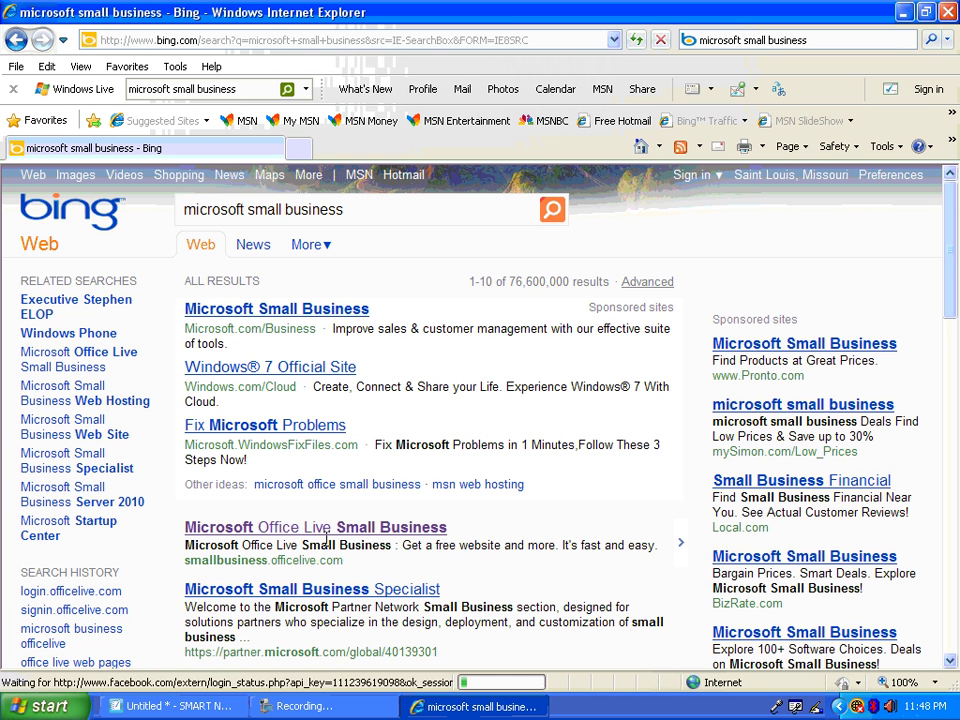
click(320, 539)
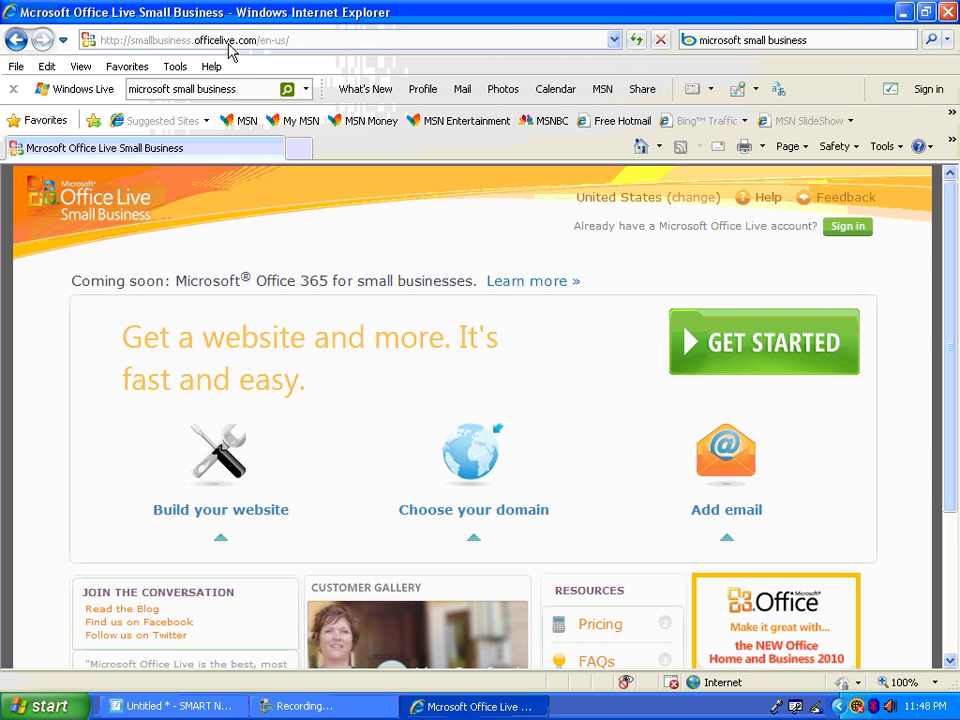
Restore the browser window and add the Office Live Small Business page to Favorites
click(928, 22)
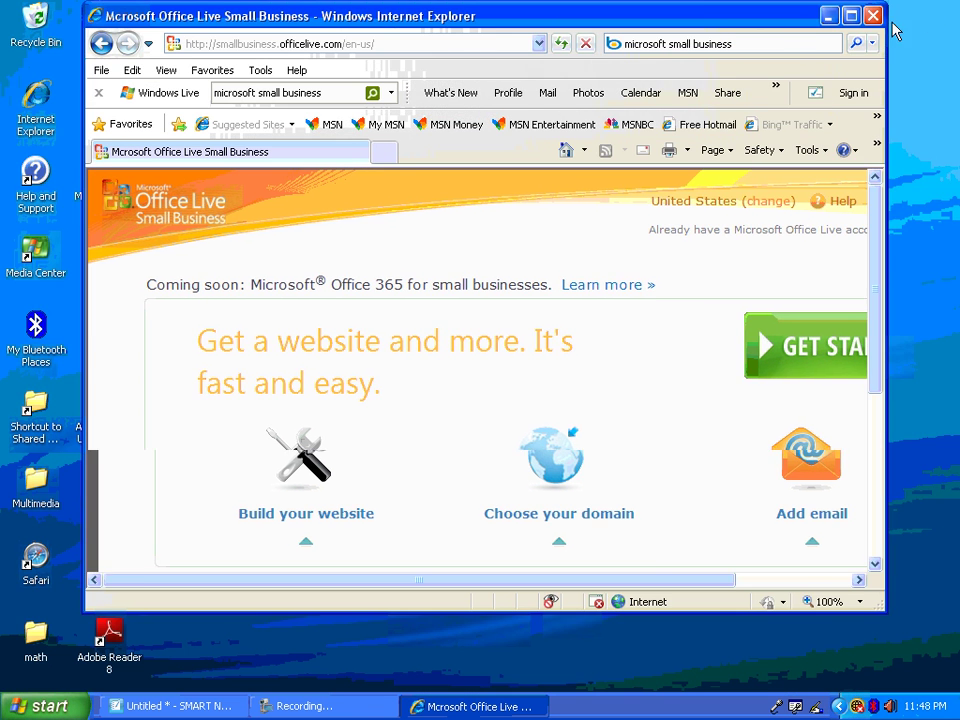
drag(692, 19, 857, 22)
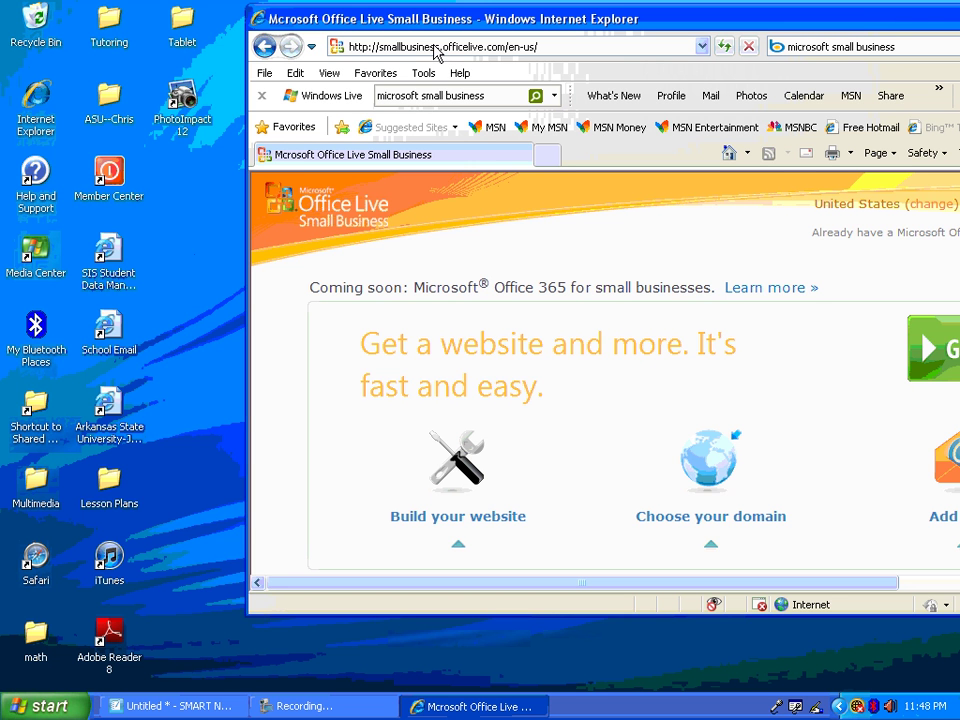
right_click(435, 53)
click(418, 30)
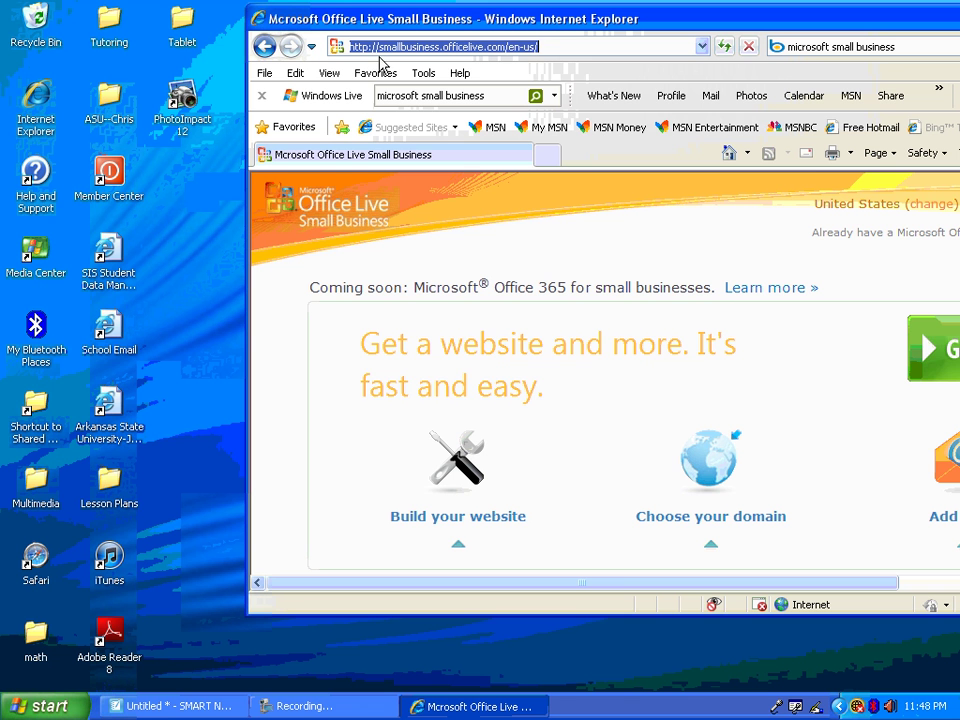
click(307, 125)
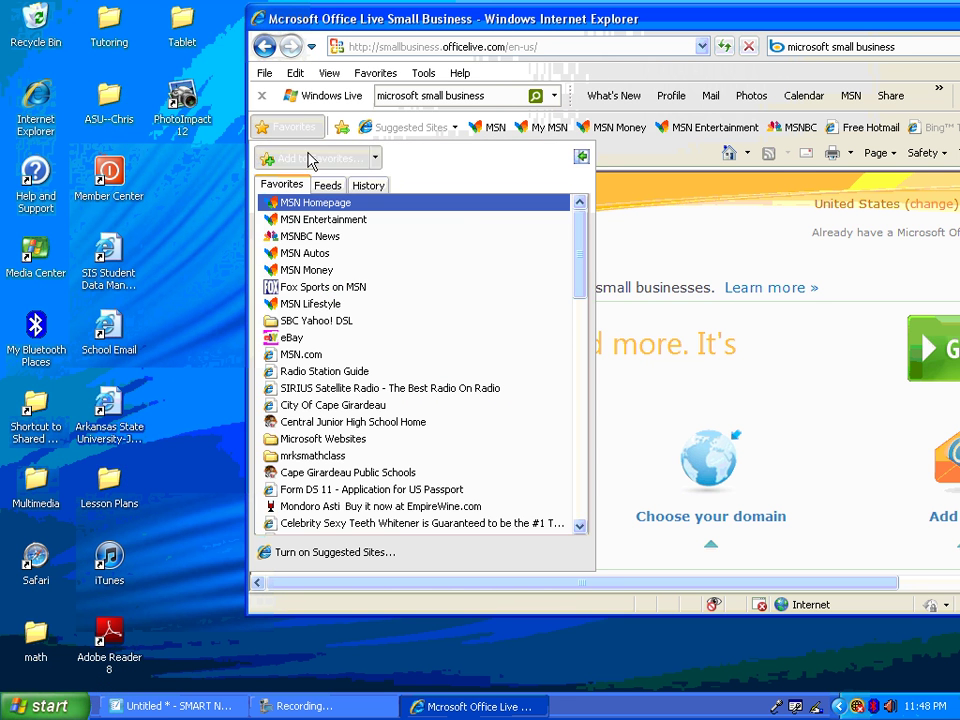
click(311, 156)
click(558, 416)
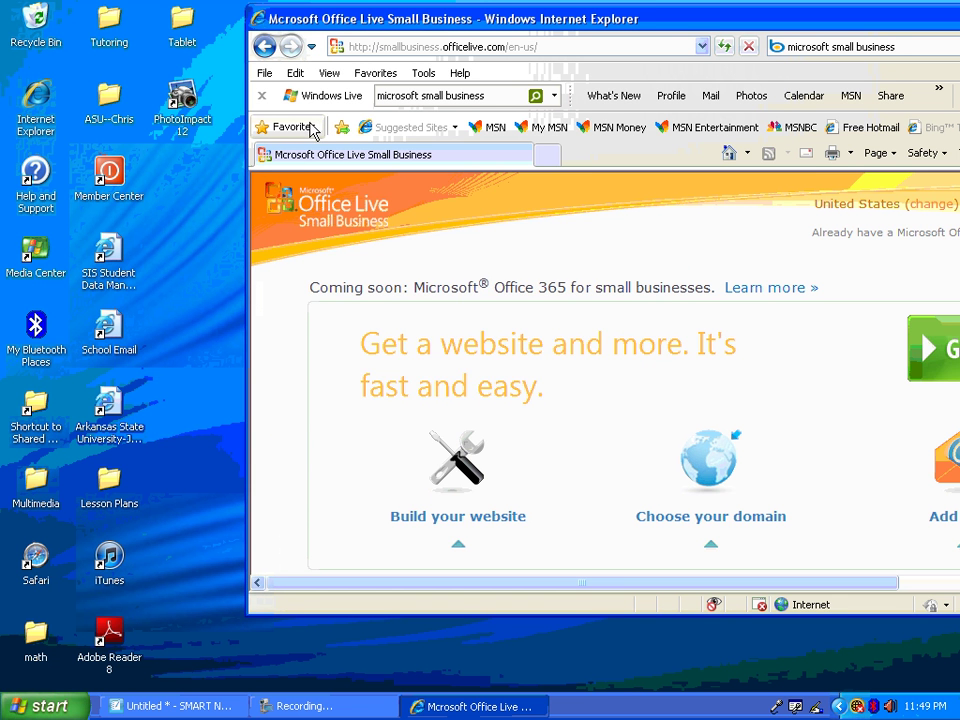
Drag the Office Live favorite onto the desktop as a shortcut, then close the browser
click(311, 128)
scroll(312, 312, down, 10)
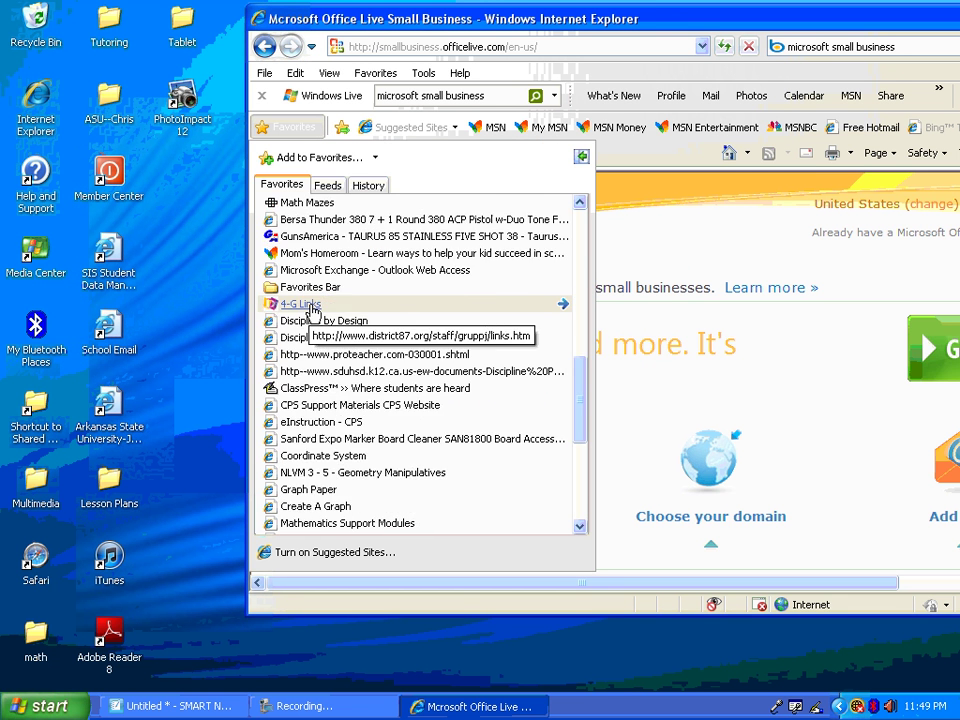
scroll(311, 311, down, 6)
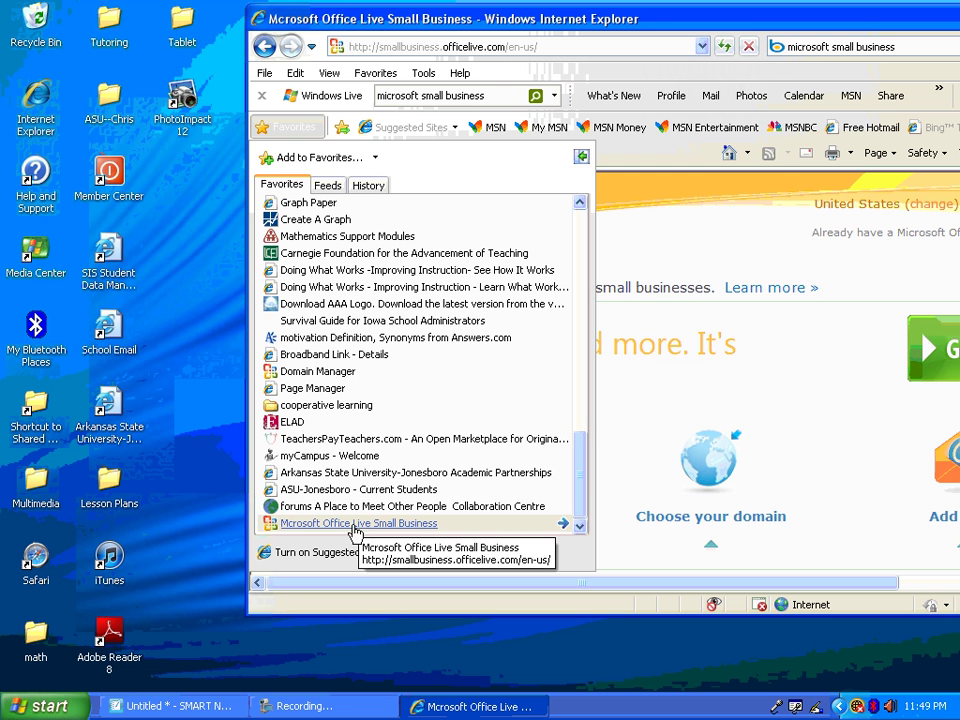
drag(355, 533, 203, 184)
drag(891, 23, 762, 49)
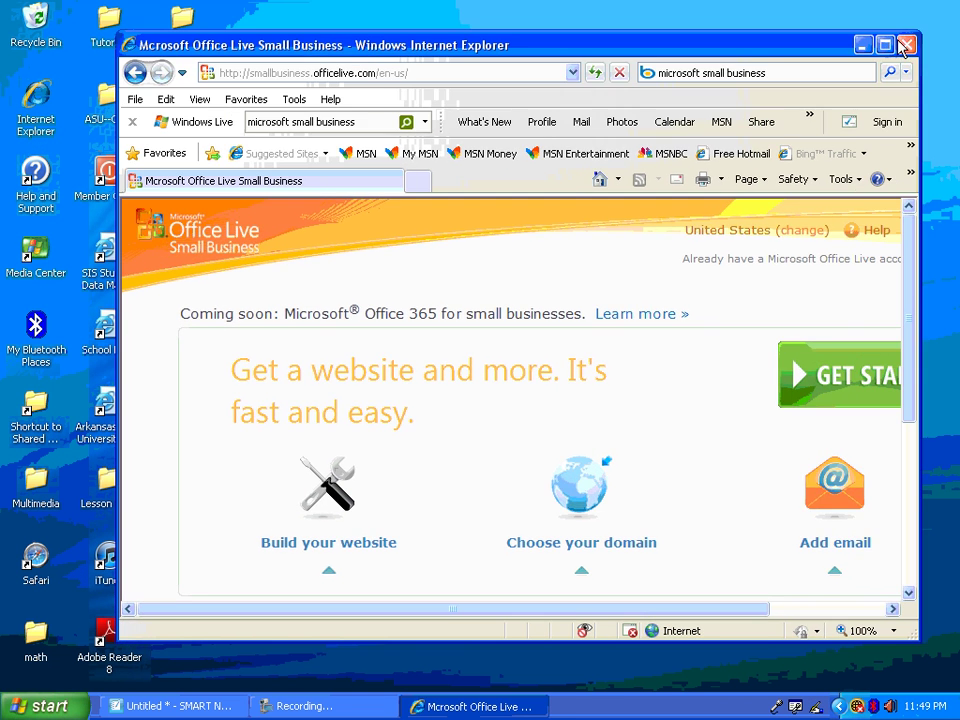
click(904, 45)
Open the new Office Live desktop shortcut, maximize the browser, and sign in to the CJHS account
click(181, 180)
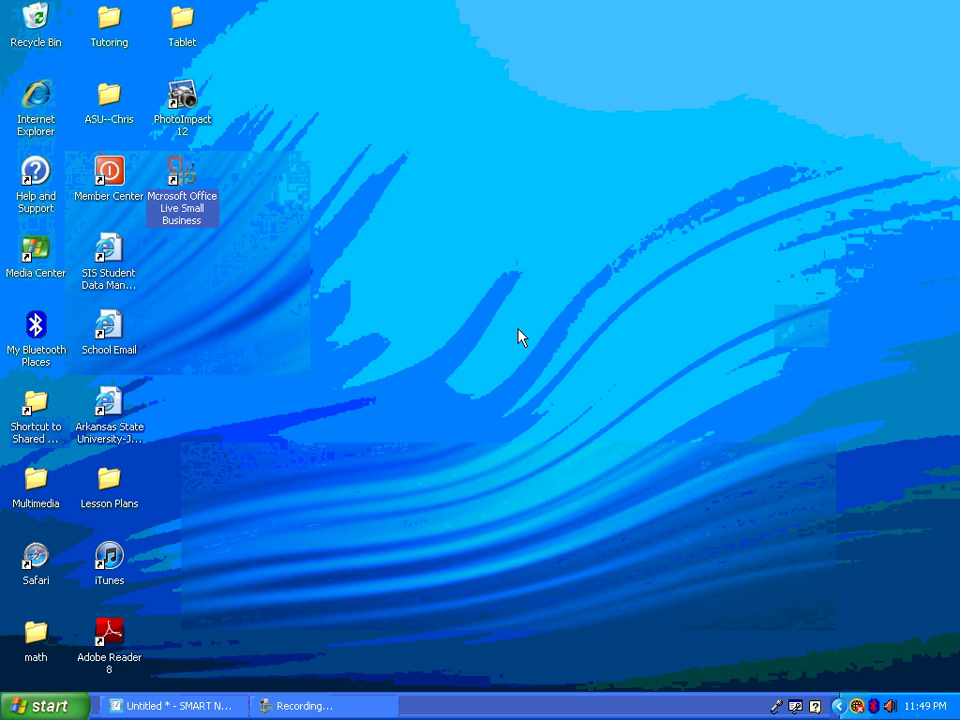
key(Return)
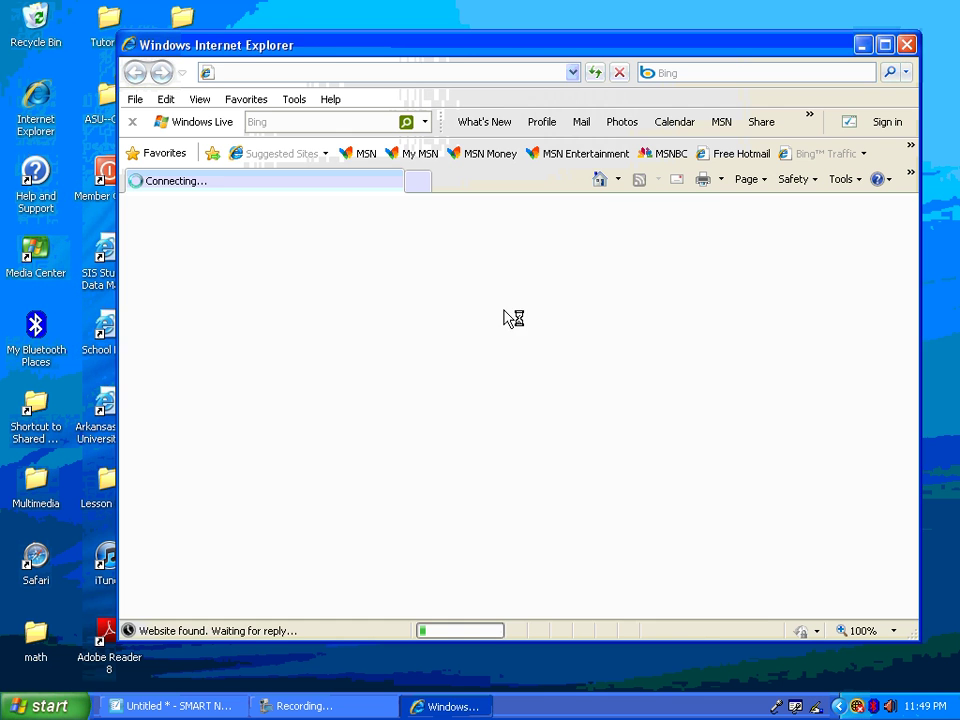
click(884, 45)
click(845, 230)
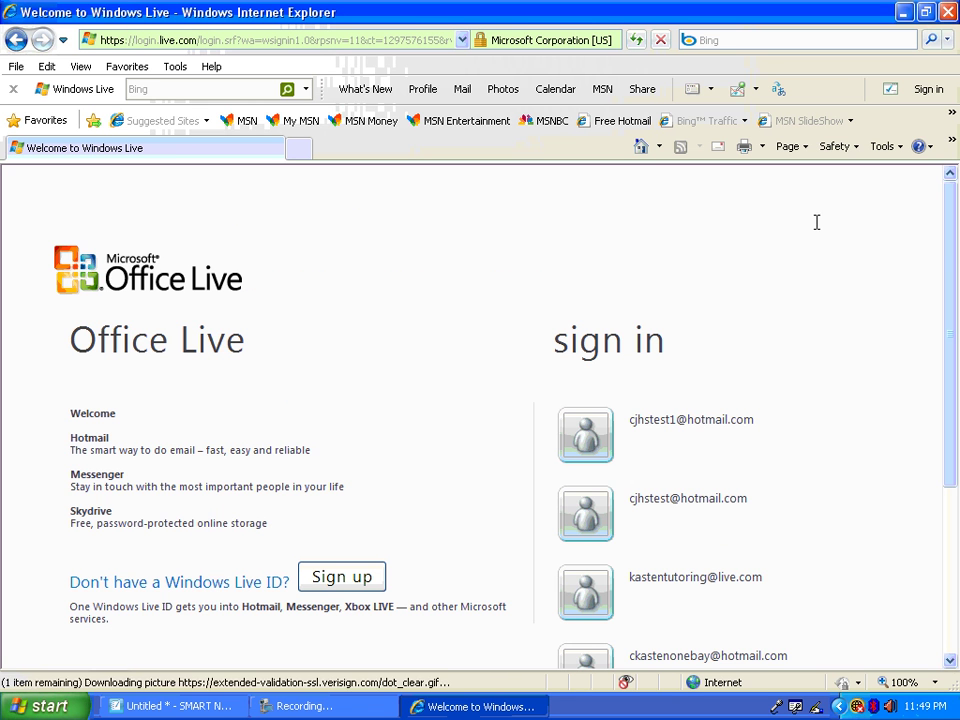
click(692, 425)
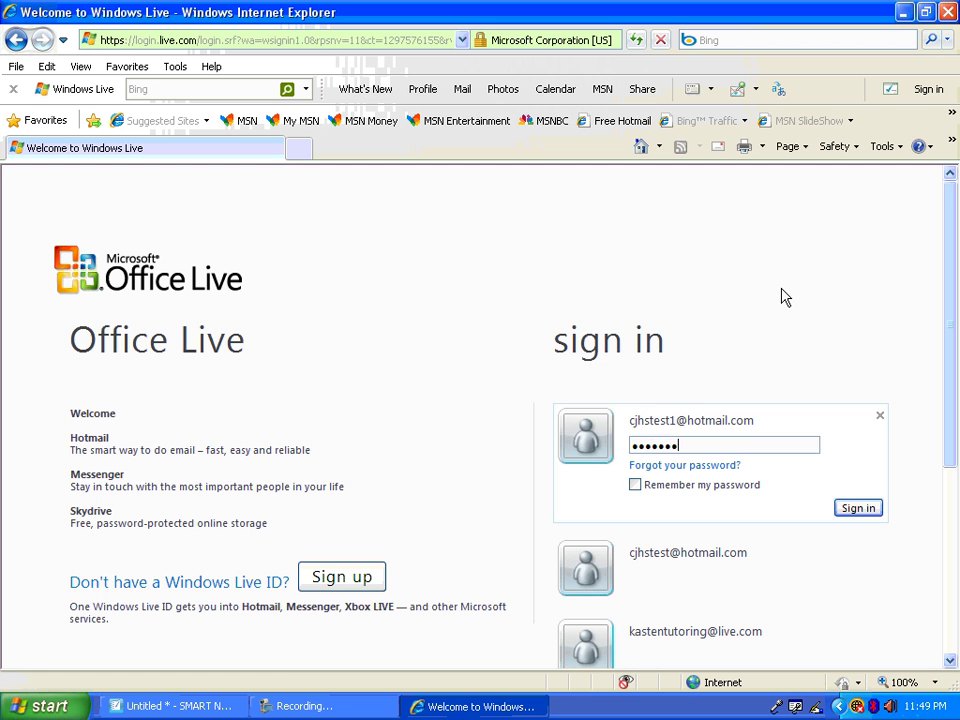
key(Return)
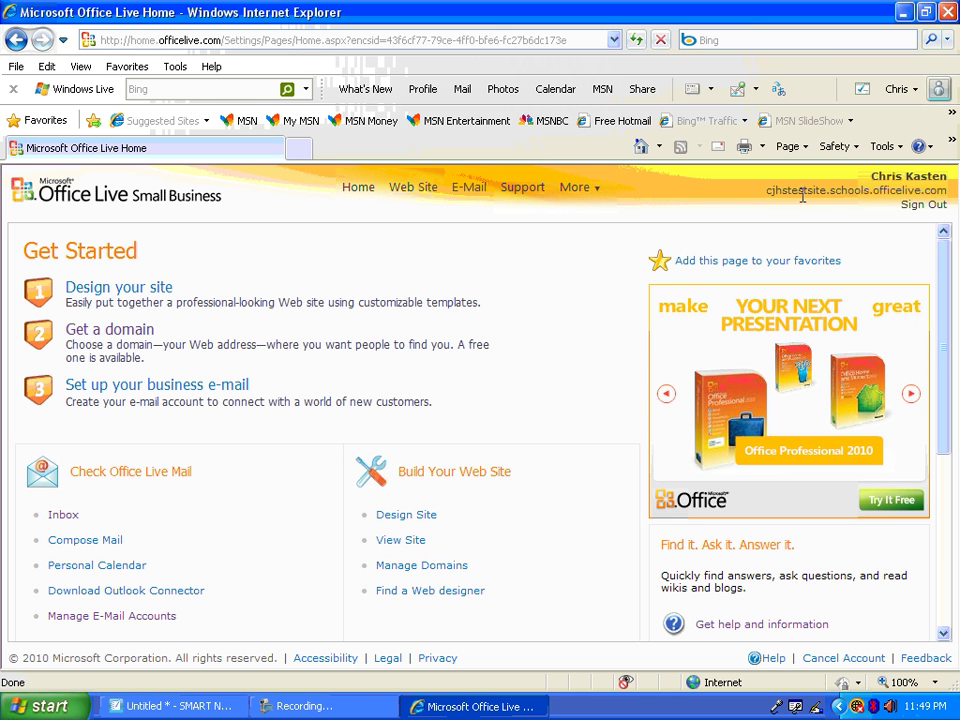
Use Sign Out at the top right of the Office Live Home page, then close Internet Explorer
drag(767, 190, 951, 195)
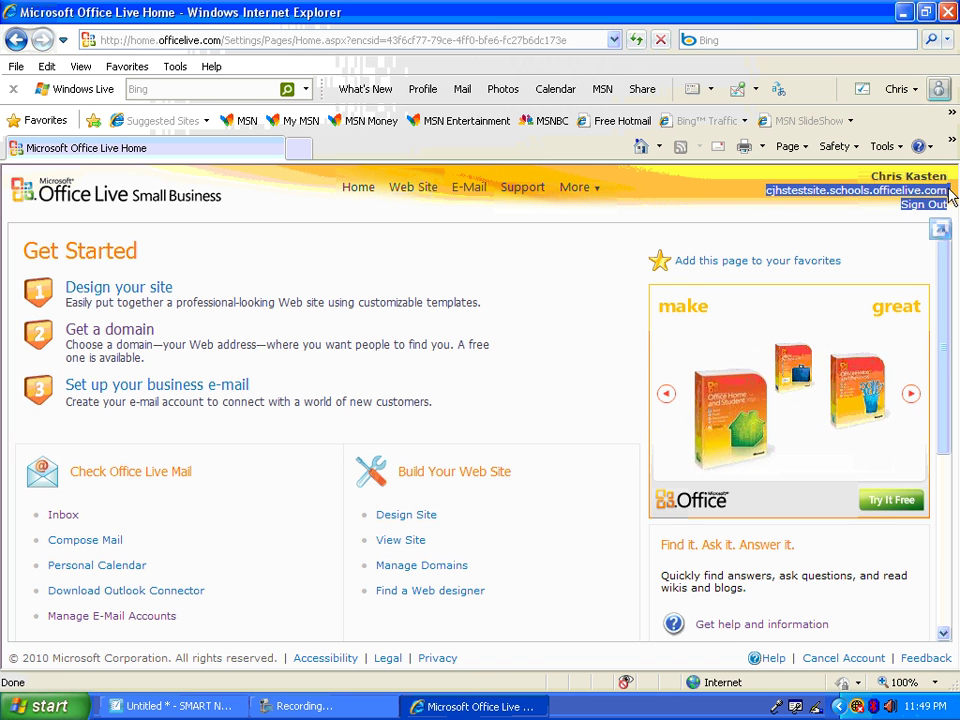
click(951, 196)
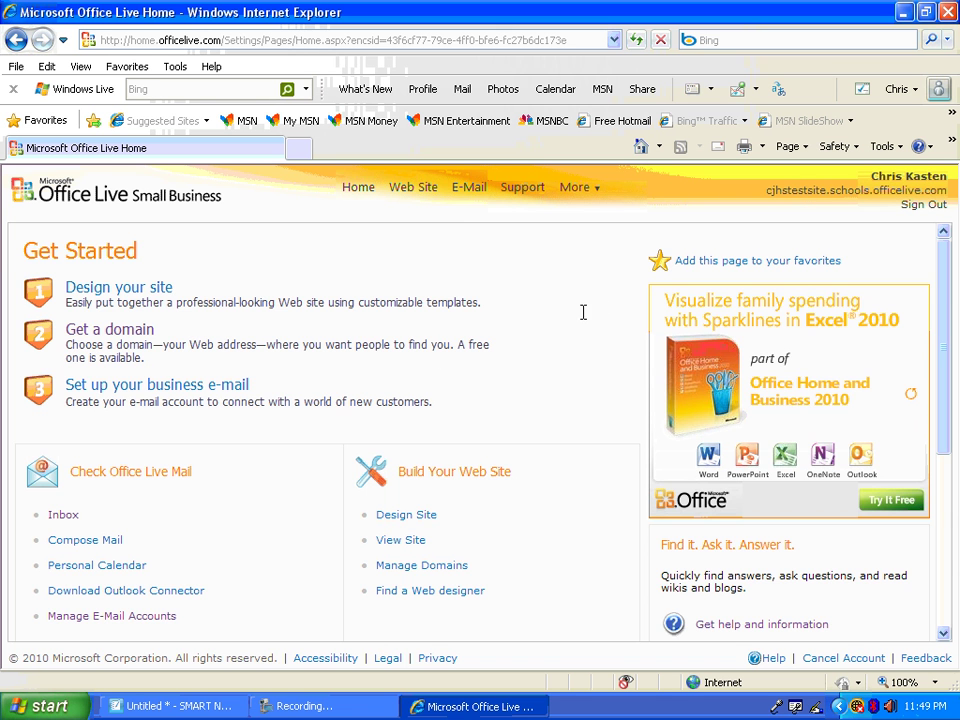
scroll(429, 360, down, 3)
scroll(442, 357, up, 3)
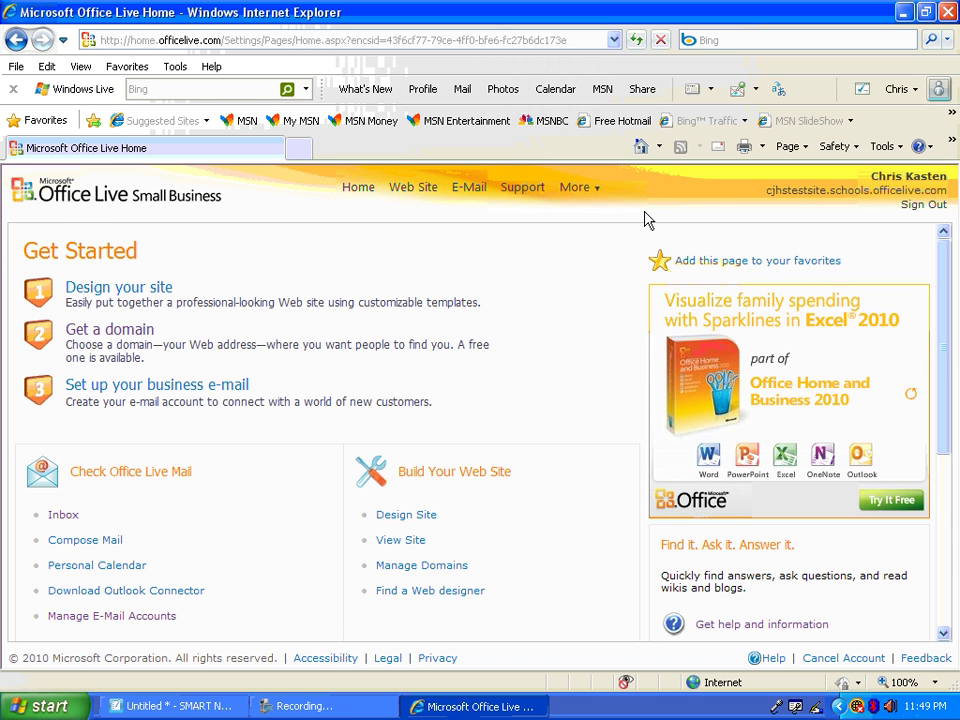
click(925, 205)
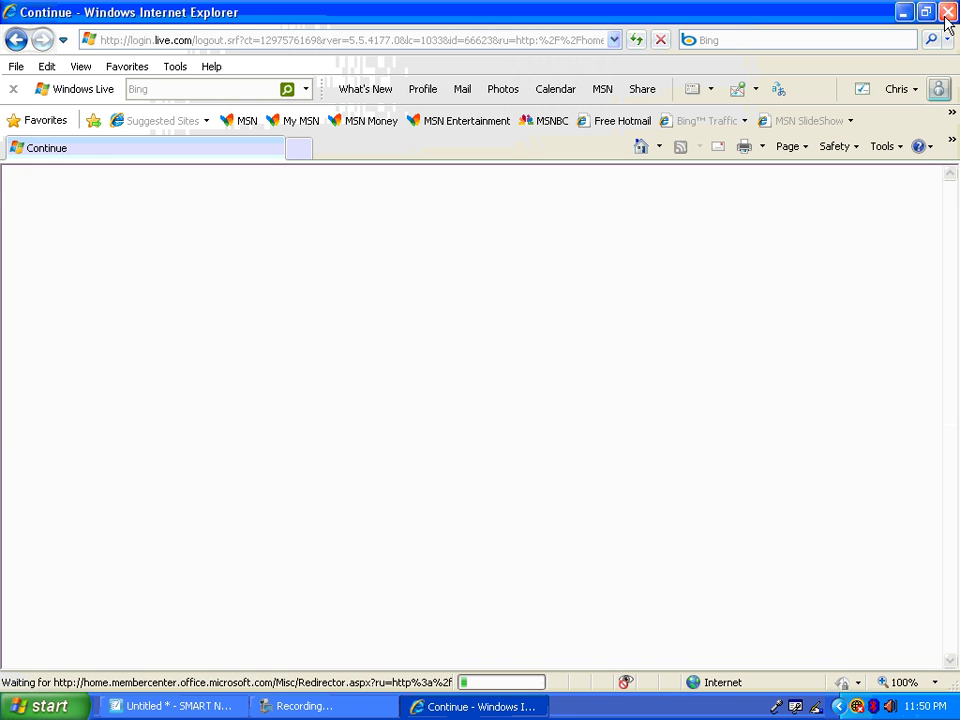
click(948, 13)
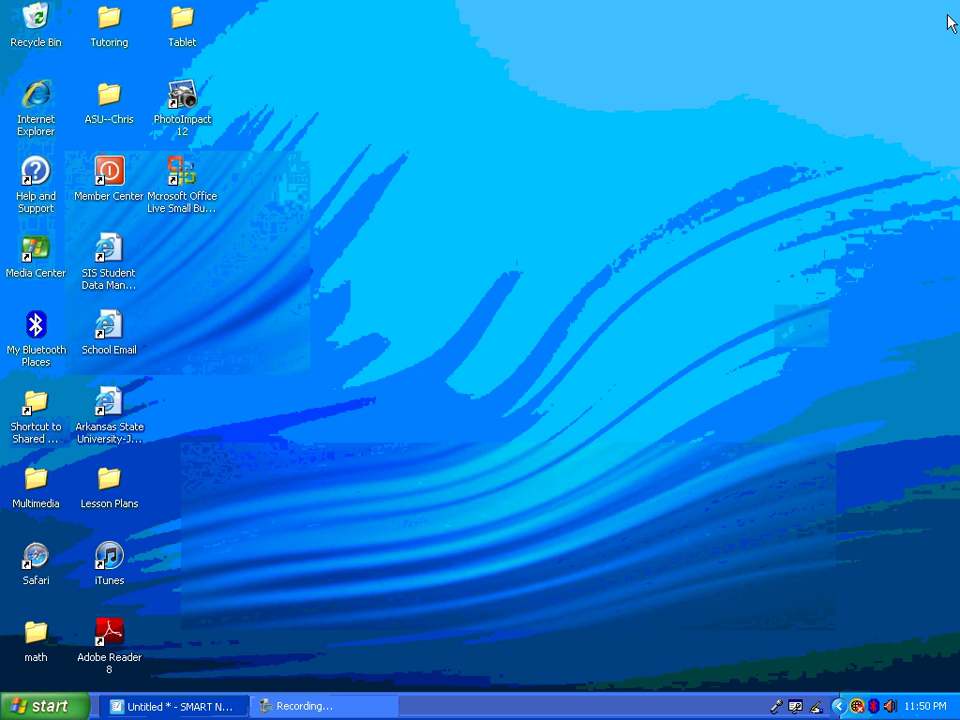